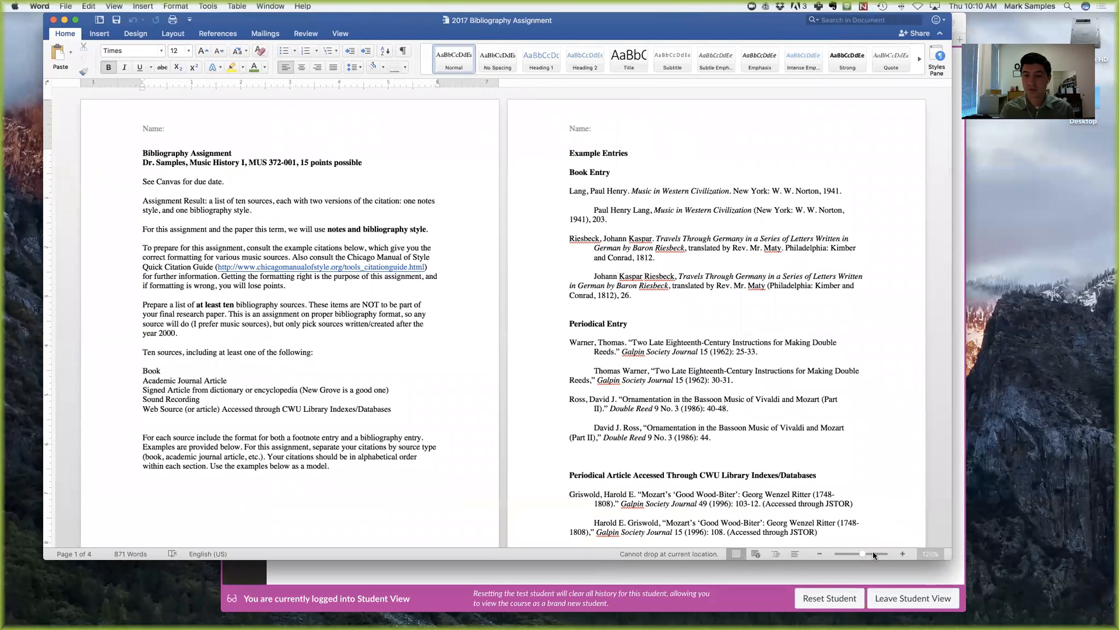
Enlarge the document to 287% and examine the paragraphs on the assignment result, the notes and bibliography style, and the citation guide.
click(870, 555)
click(871, 556)
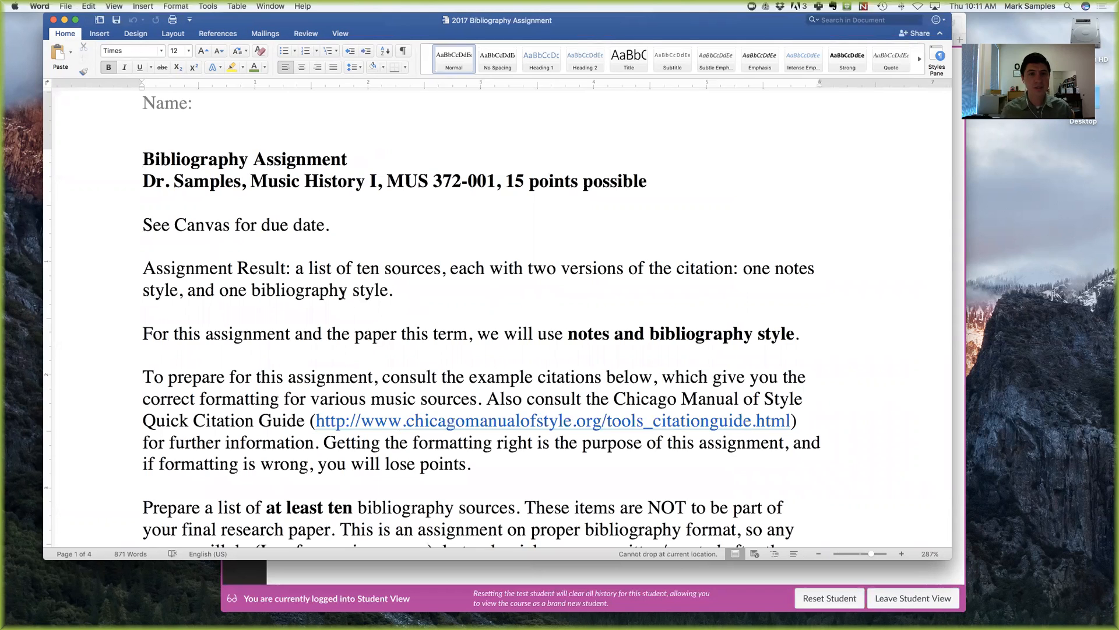
scroll(338, 291, down, 5)
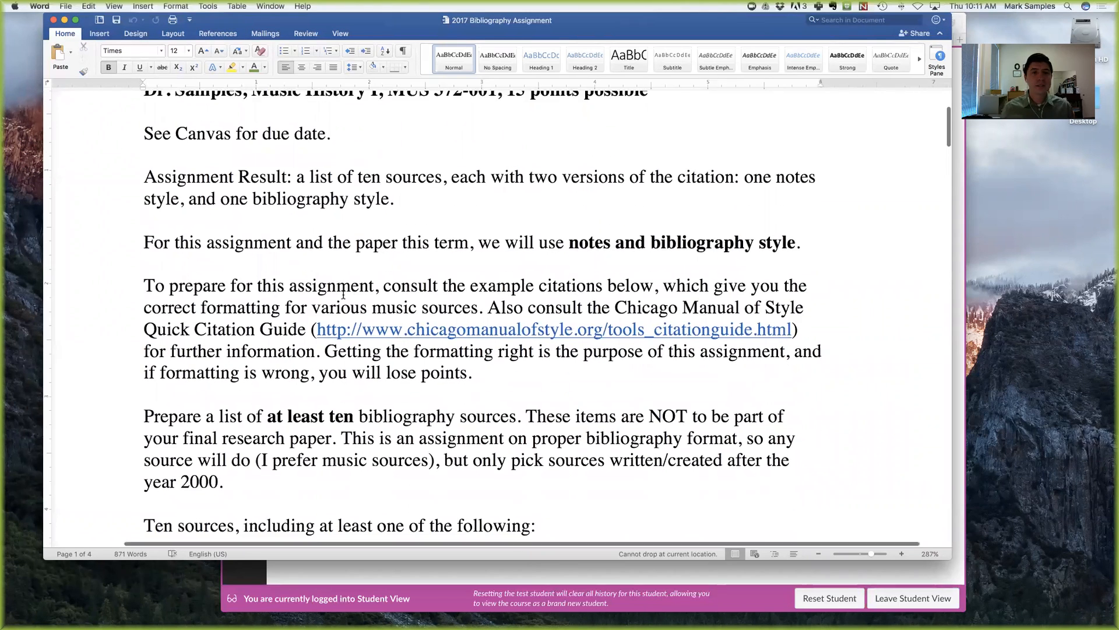
drag(145, 169, 397, 186)
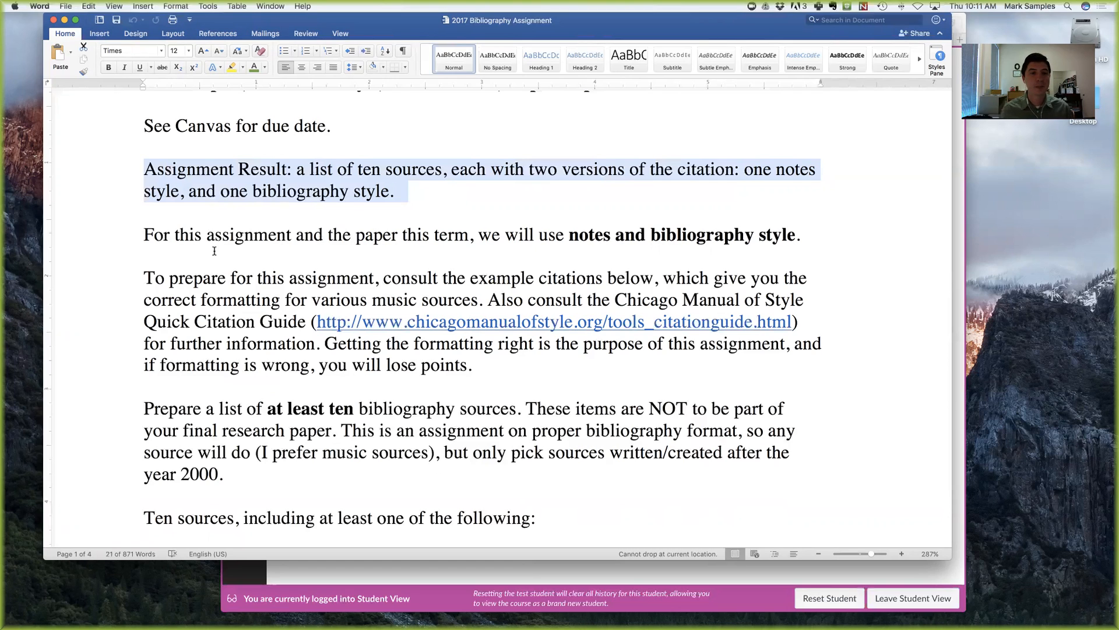
click(141, 236)
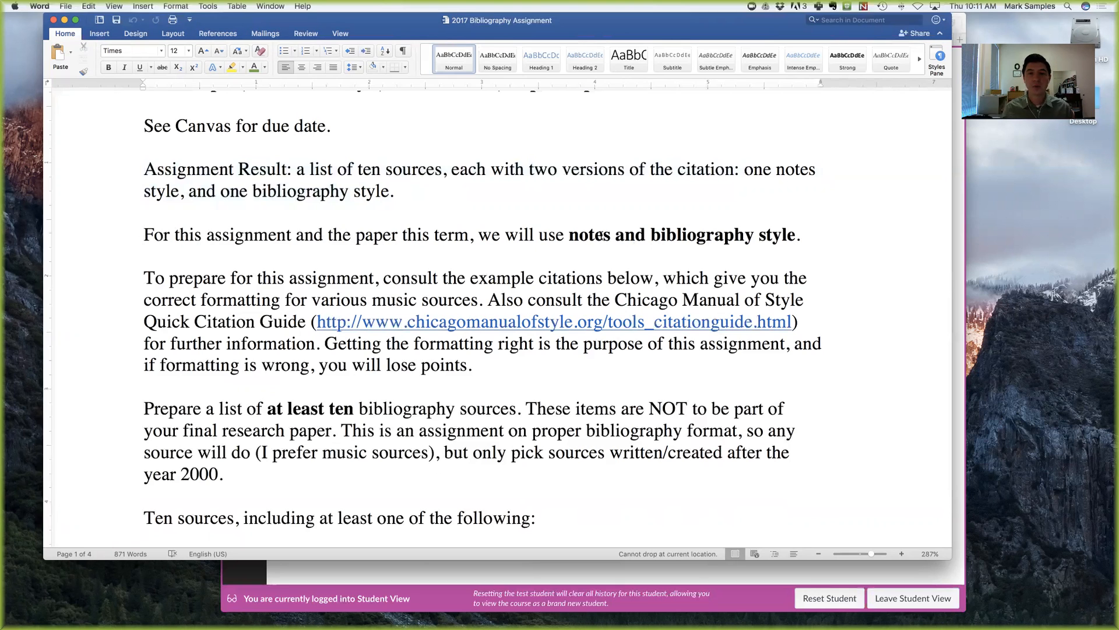
drag(592, 233, 772, 229)
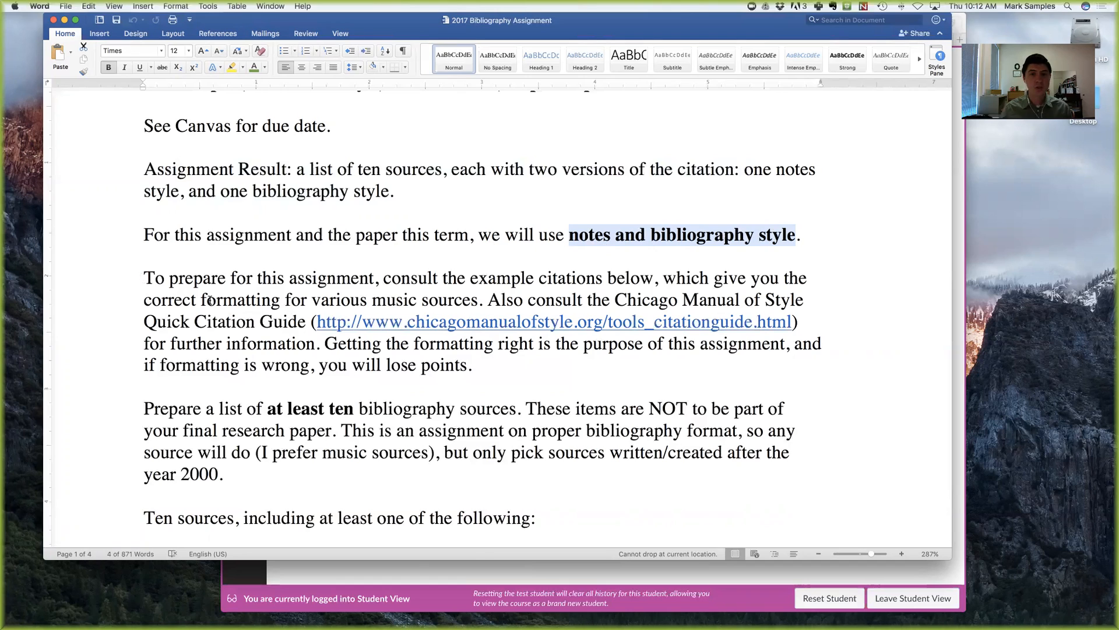
click(145, 279)
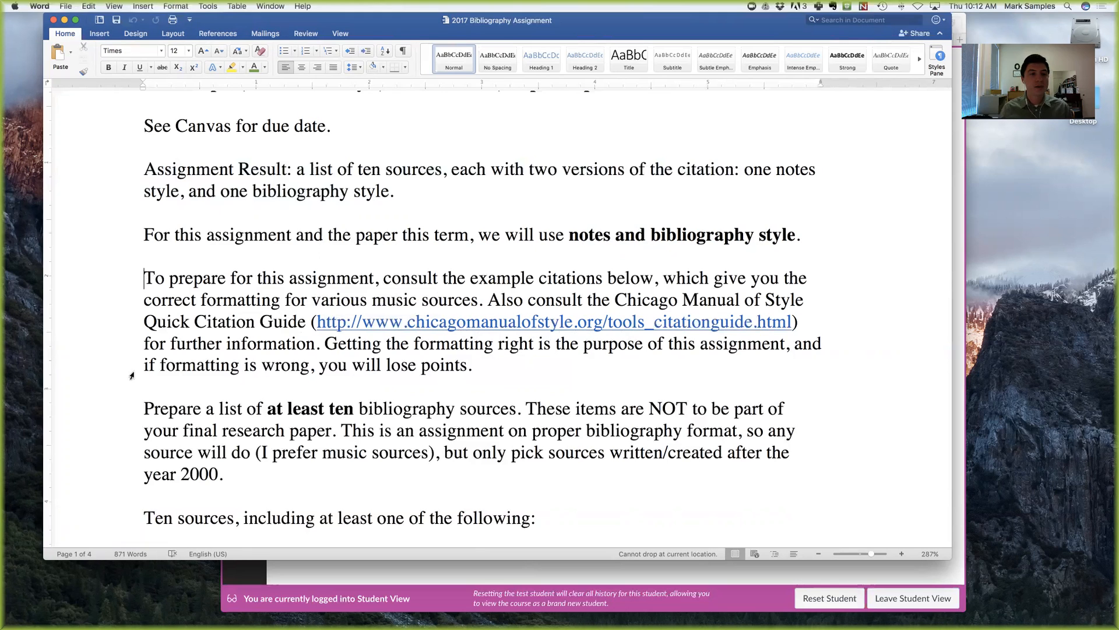
Read the ten-source requirement, the list of required source types, and the instructions for organizing the citations.
scroll(188, 391, down, 5)
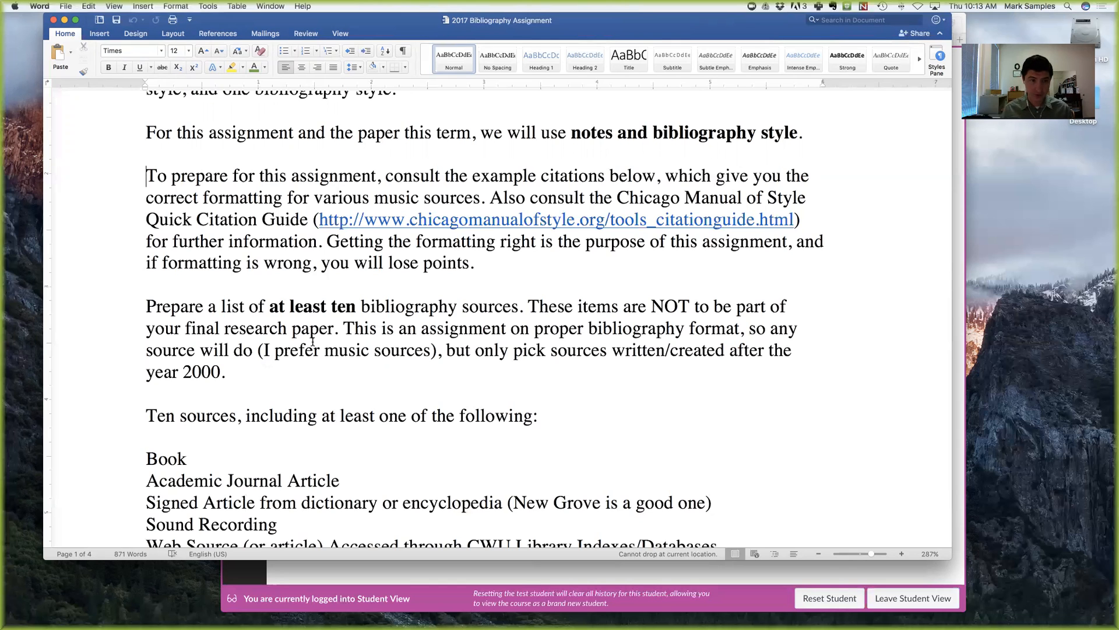
scroll(106, 438, down, 1)
scroll(106, 438, down, 4)
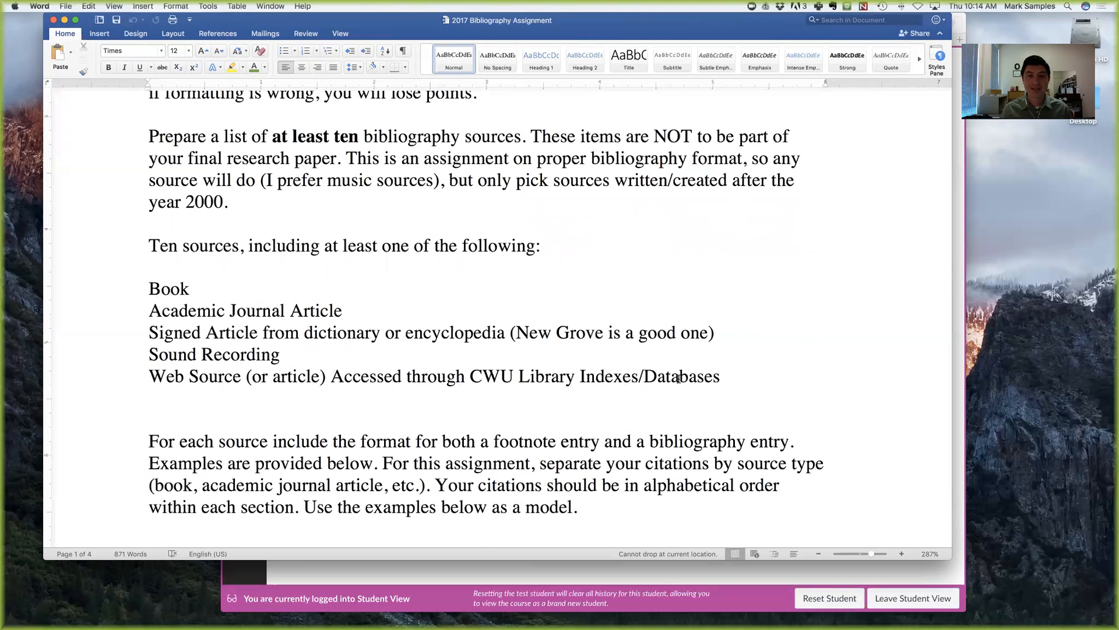
scroll(236, 366, down, 5)
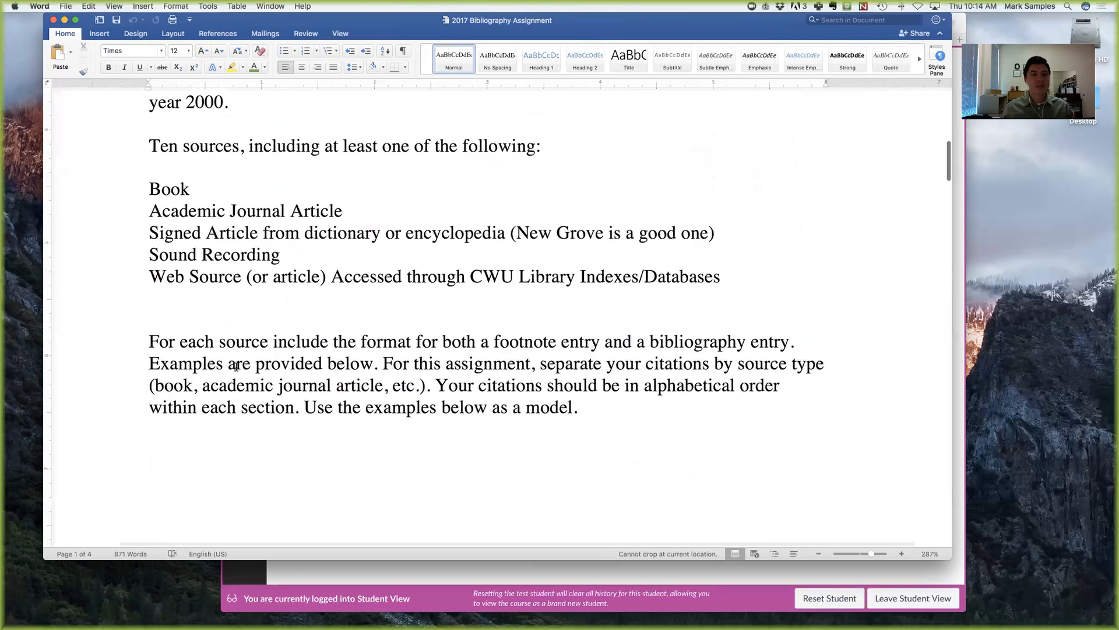
scroll(236, 366, down, 3)
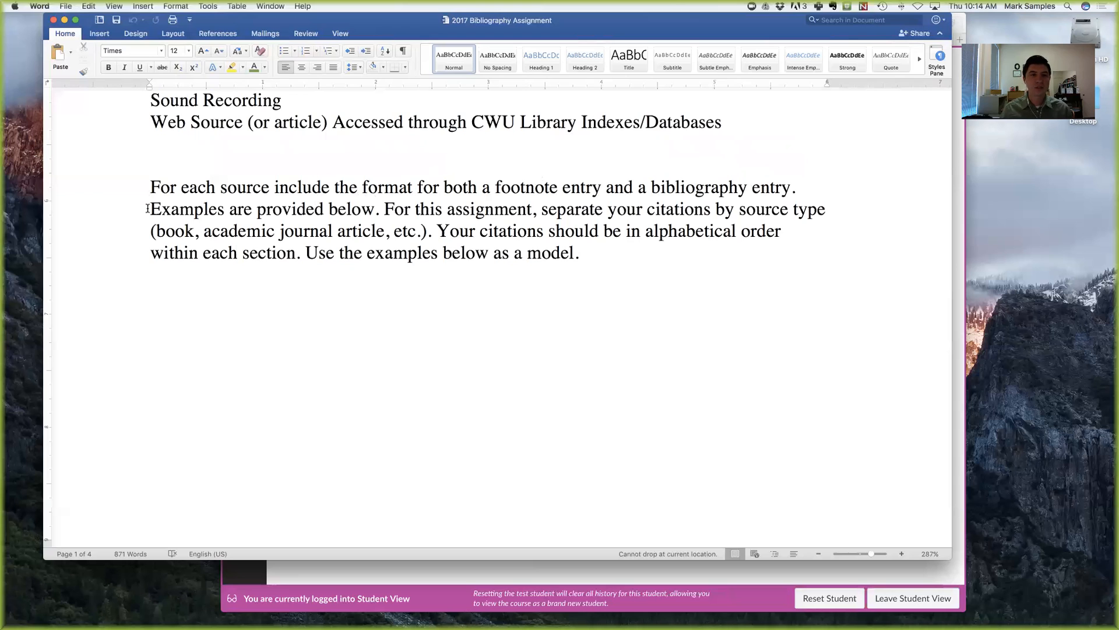
Go to the example book entries and highlight the bibliography and footnote versions of the Music in Western Civilization citation.
scroll(147, 208, down, 10)
scroll(150, 211, down, 8)
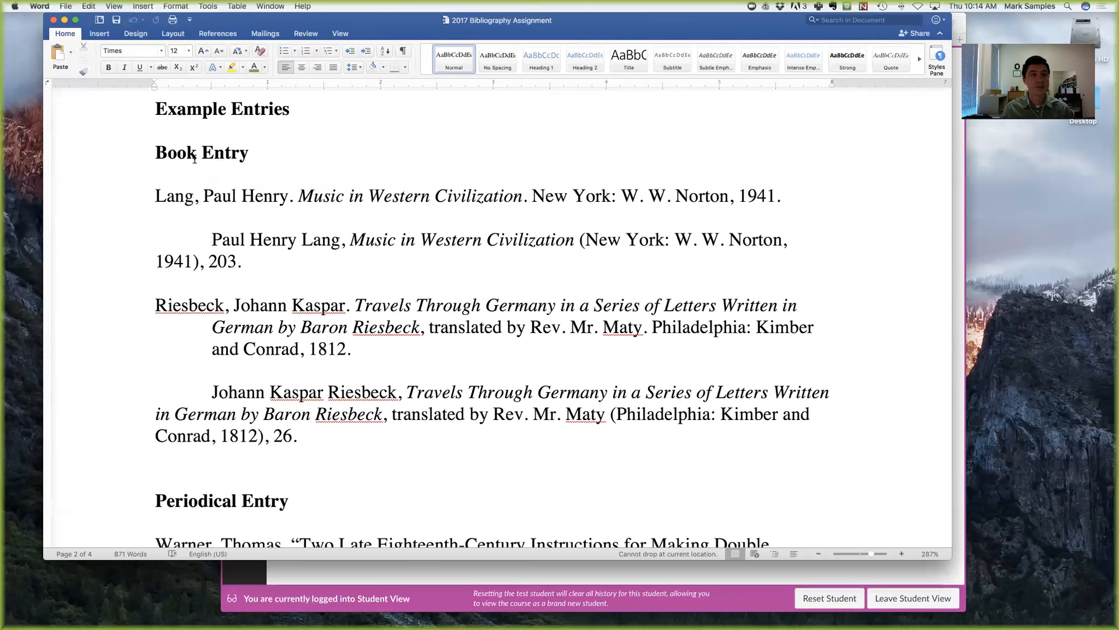
drag(156, 198, 782, 201)
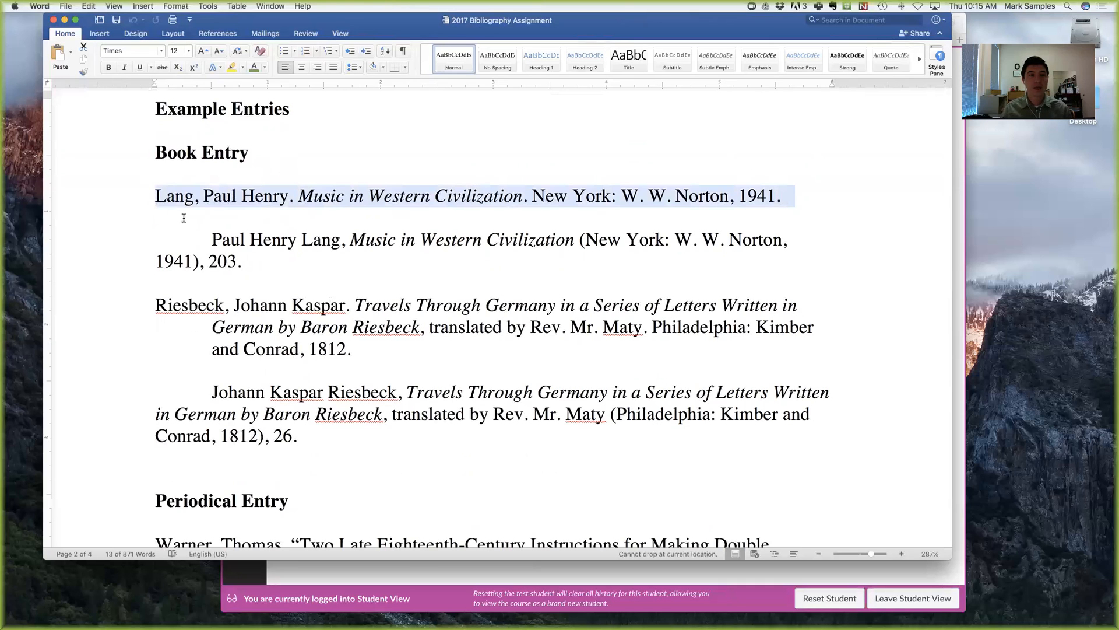
drag(207, 238, 247, 261)
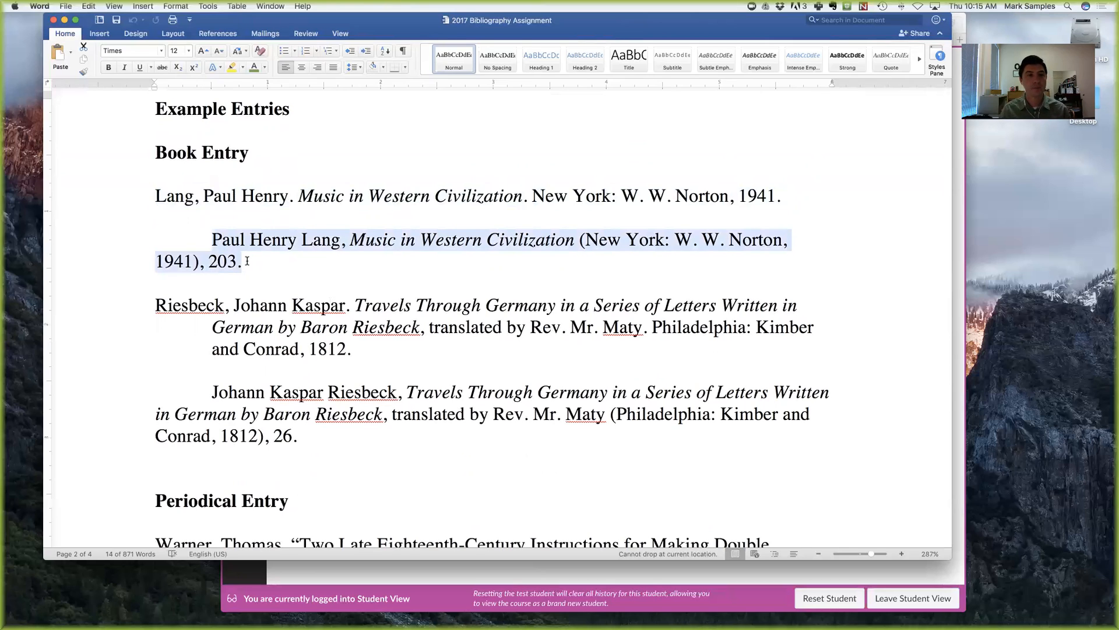
click(154, 196)
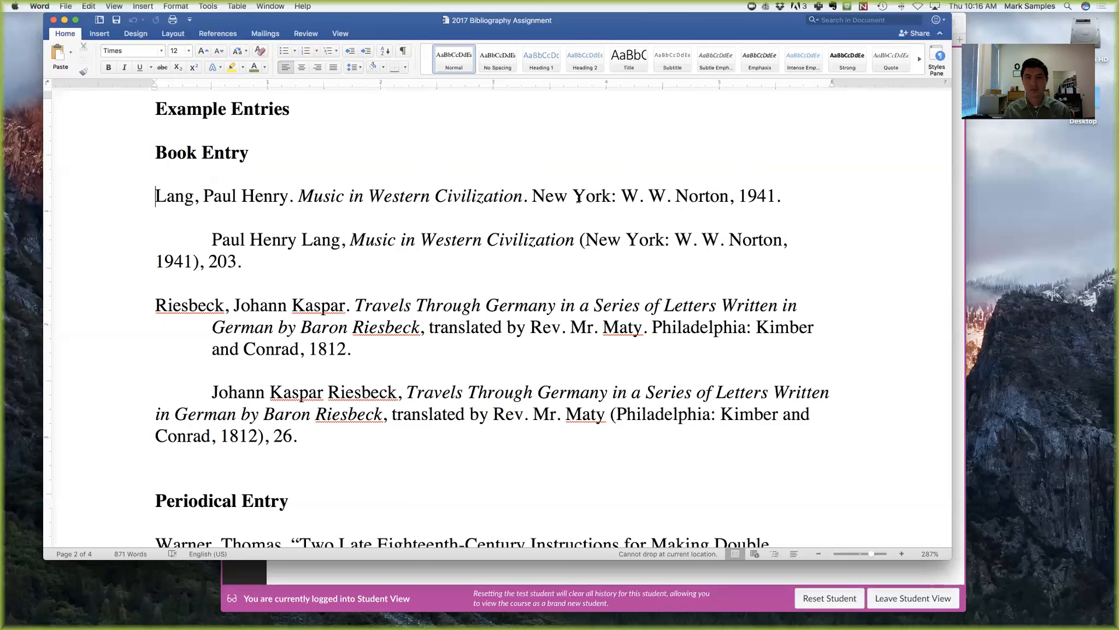
Examine the publication details, parentheses and page number in the bibliography and footnote versions of the Music in Western Civilization citation.
double_click(612, 198)
click(730, 201)
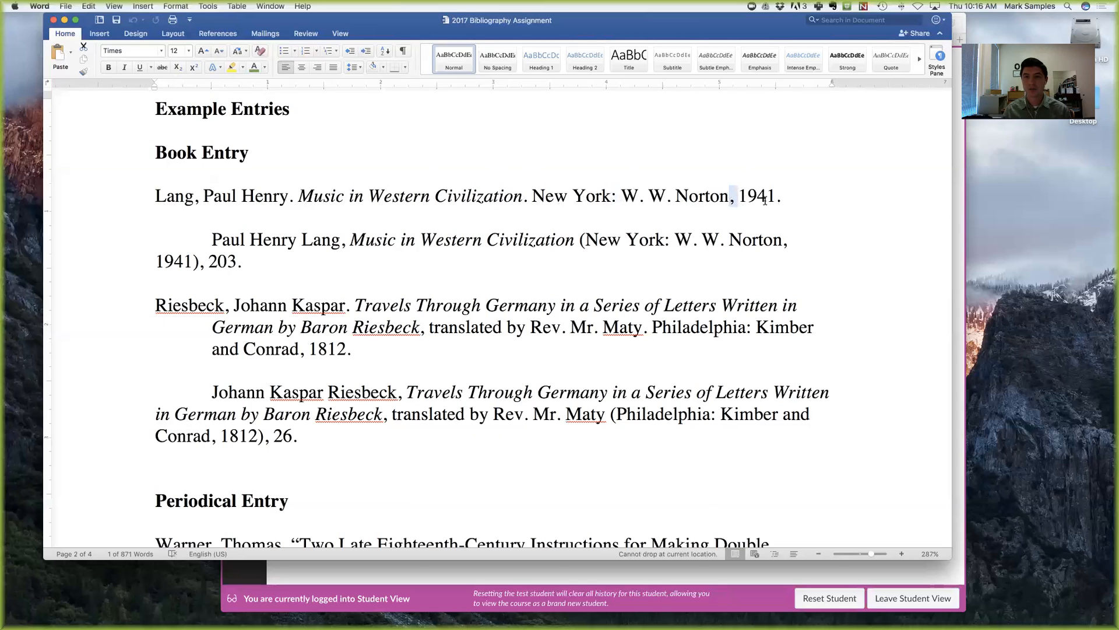
click(211, 240)
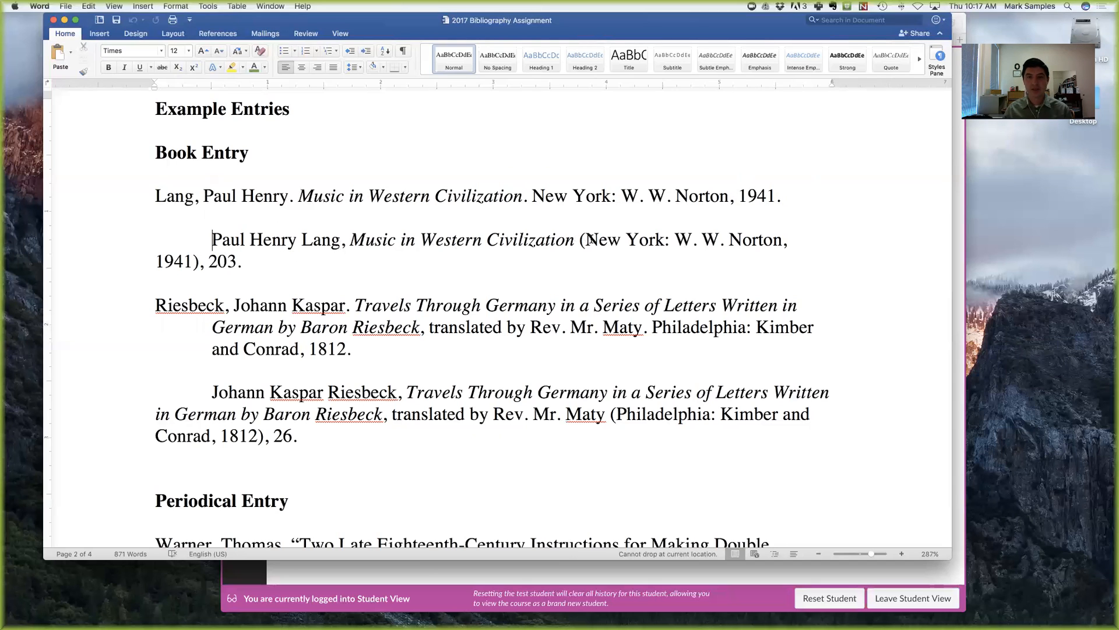
drag(580, 240, 195, 260)
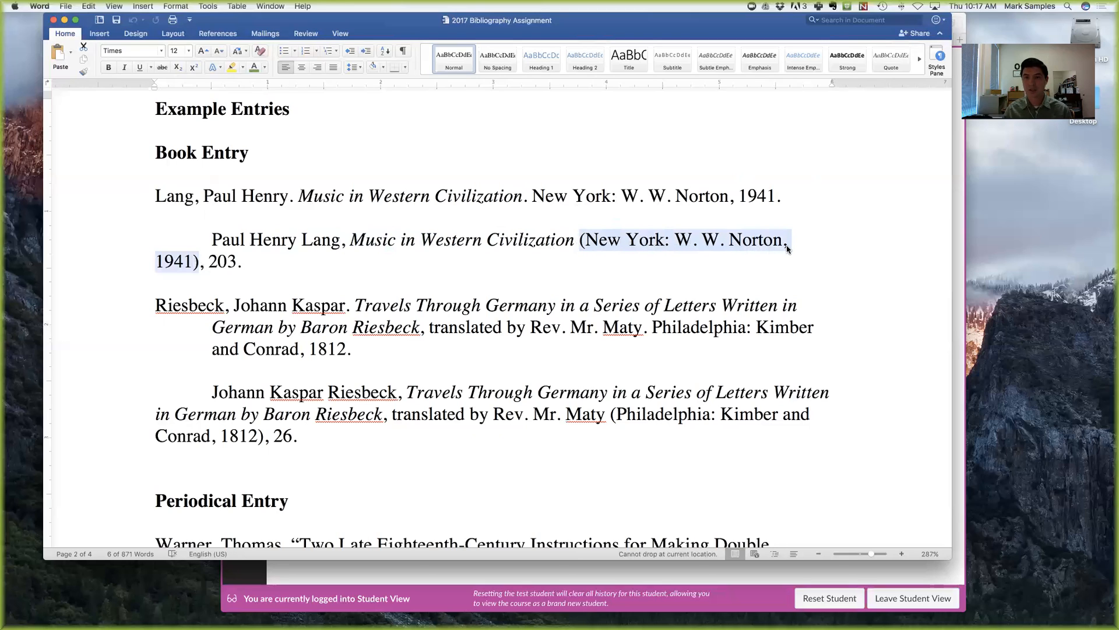
click(198, 276)
click(230, 267)
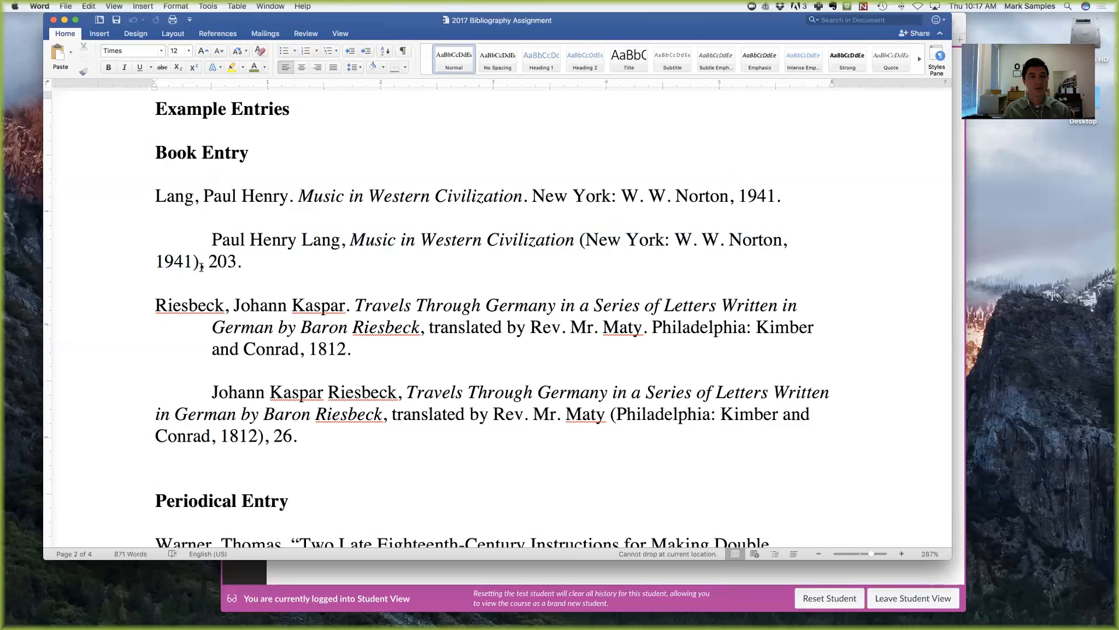
drag(209, 263, 243, 262)
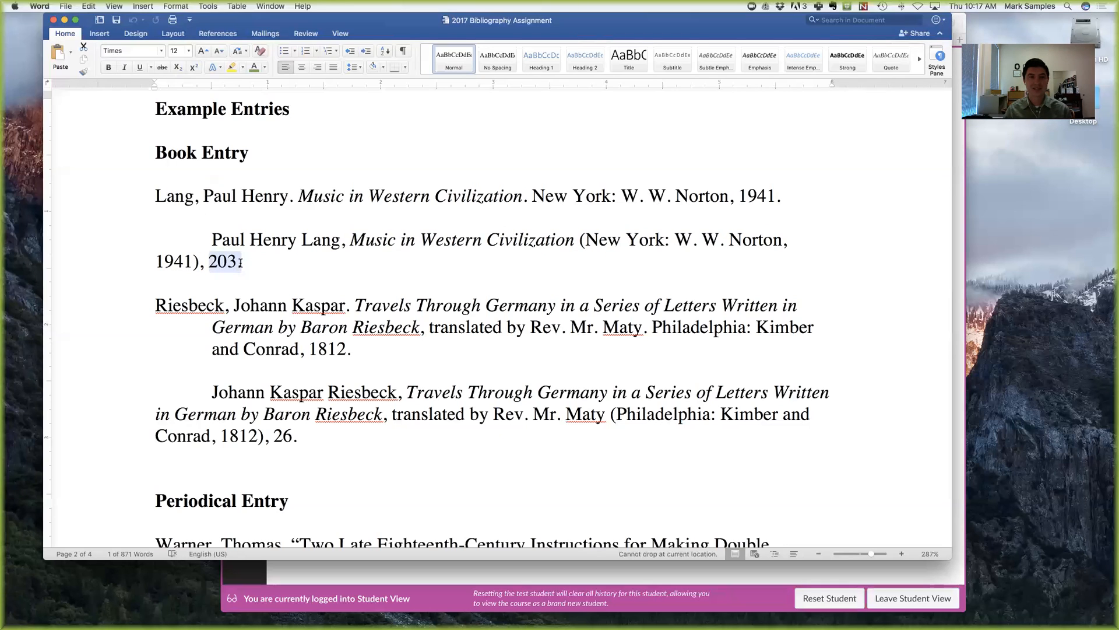
click(240, 262)
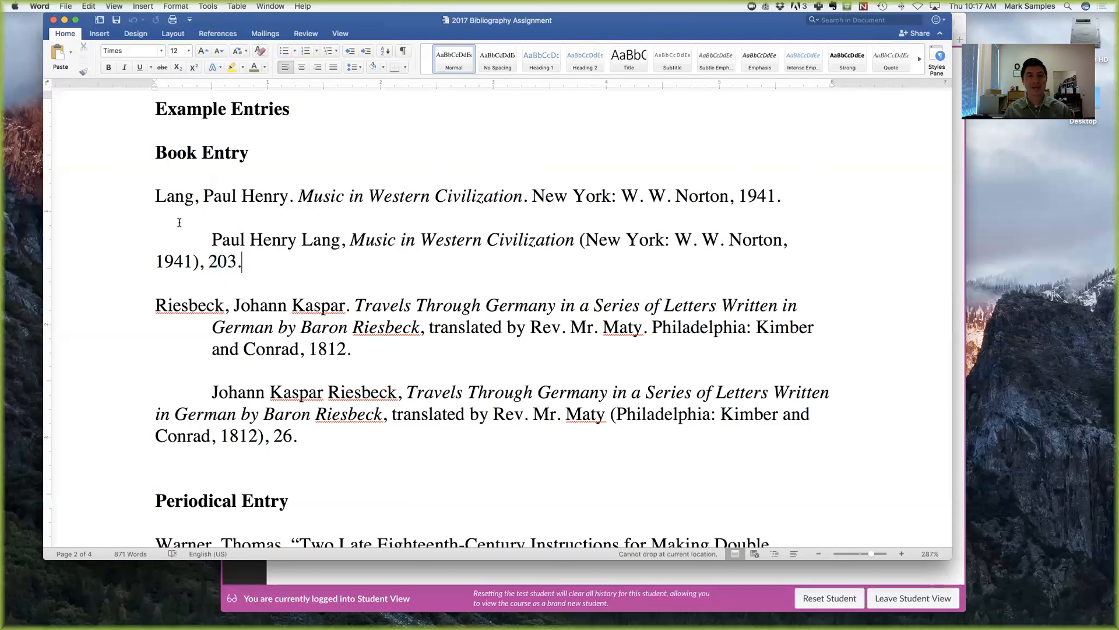
Compare the author name order and first-line indentation between the two Music in Western Civilization citations.
click(154, 195)
drag(153, 195, 205, 196)
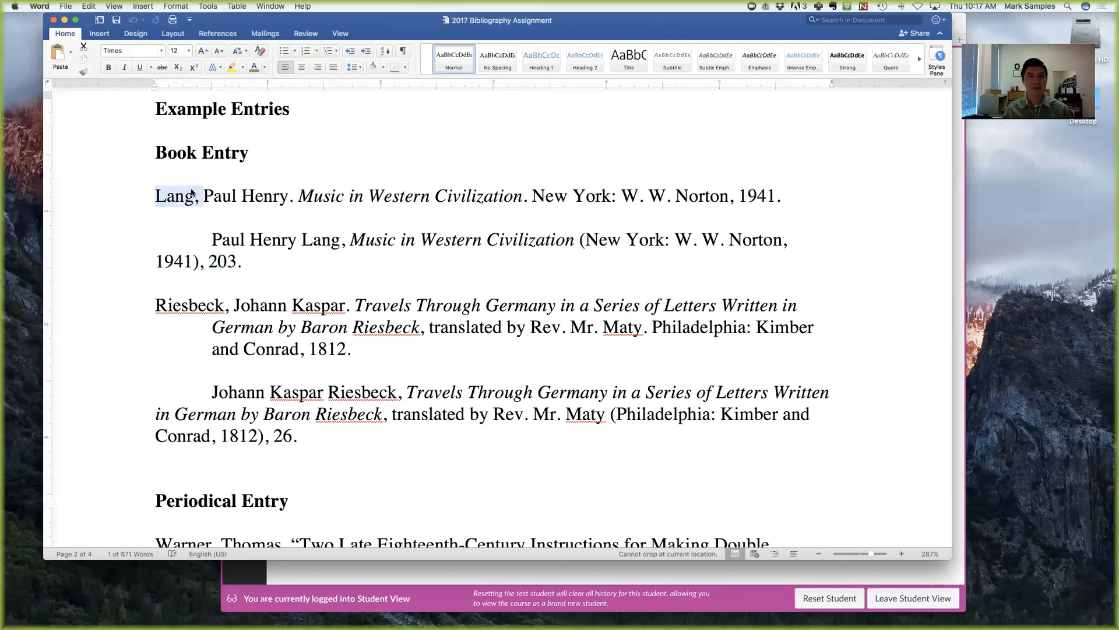
click(190, 219)
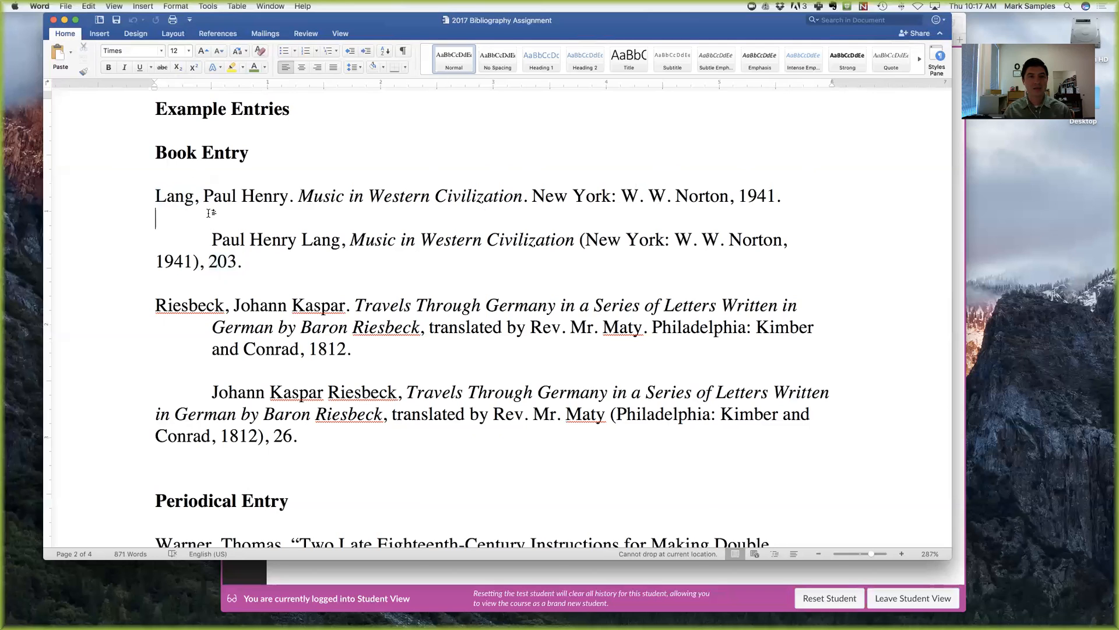
click(254, 265)
triple_click(226, 260)
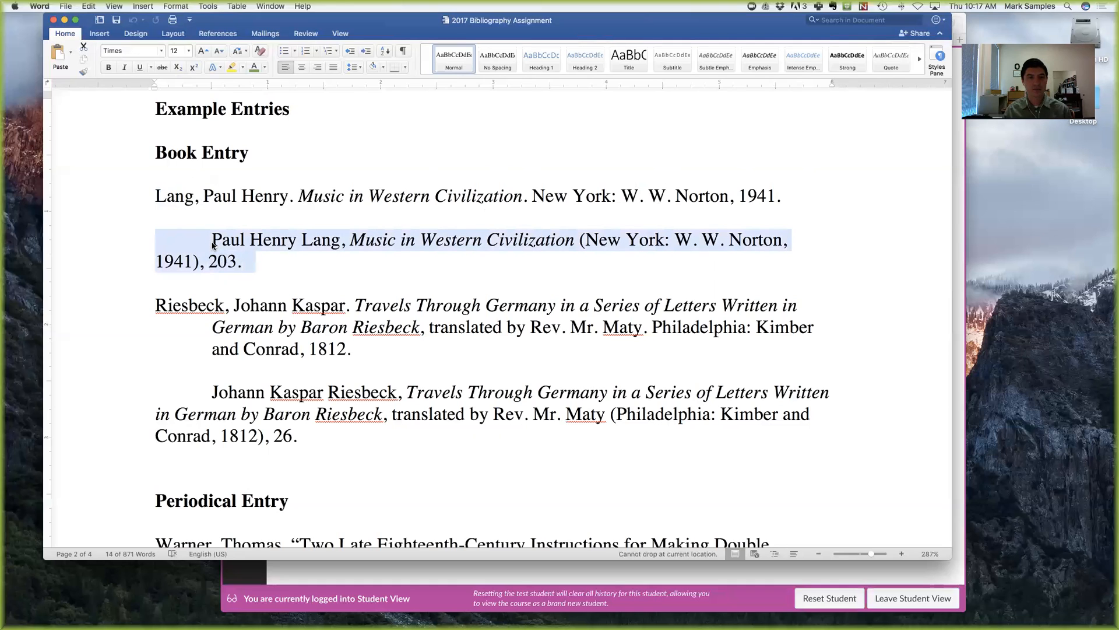
click(219, 252)
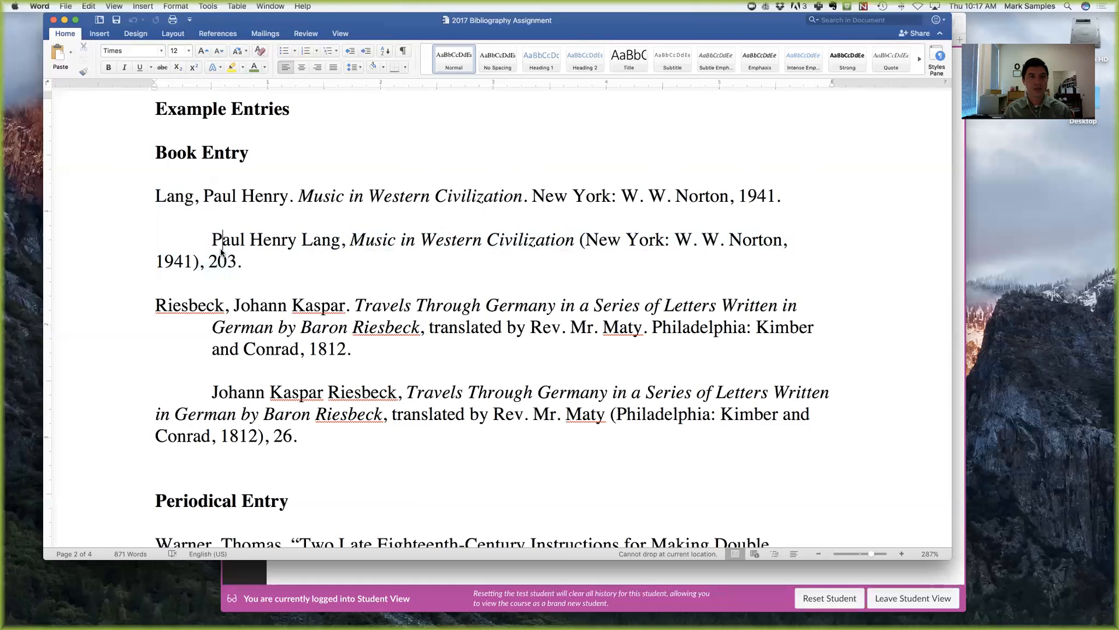
click(213, 239)
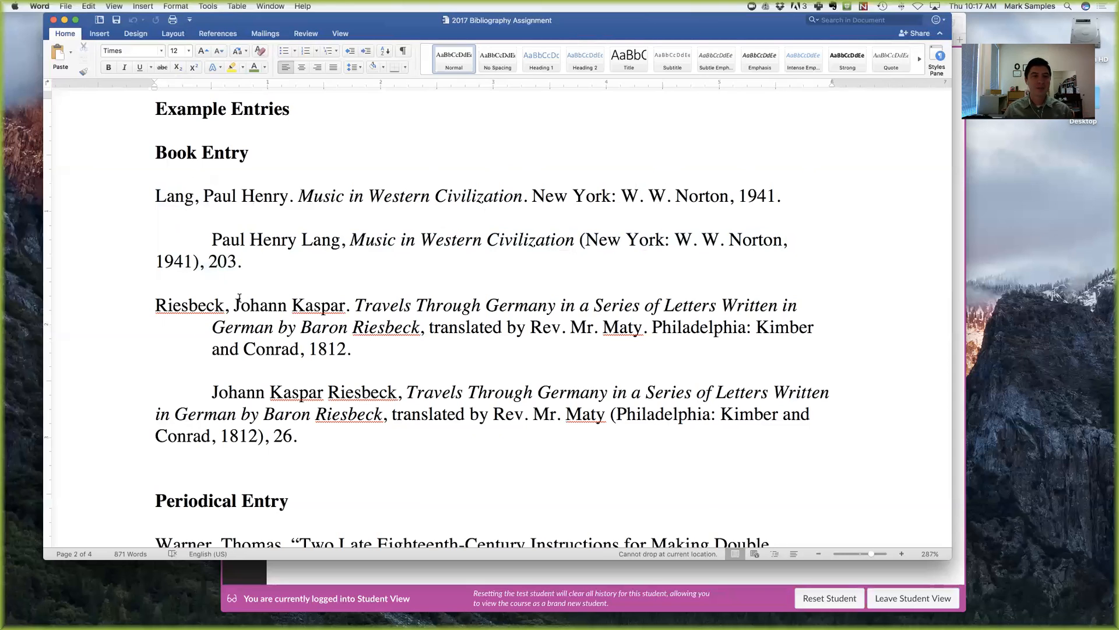
Highlight the Travels Through Germany bibliography entry and examine its hanging indent and line breaks.
drag(155, 305, 352, 348)
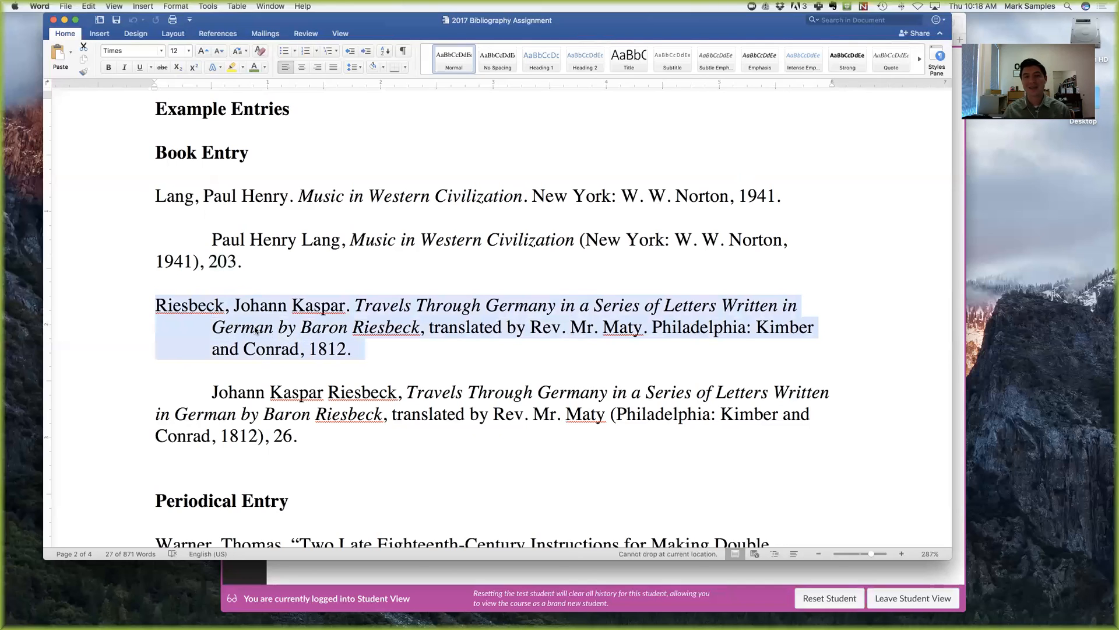
click(256, 330)
click(154, 305)
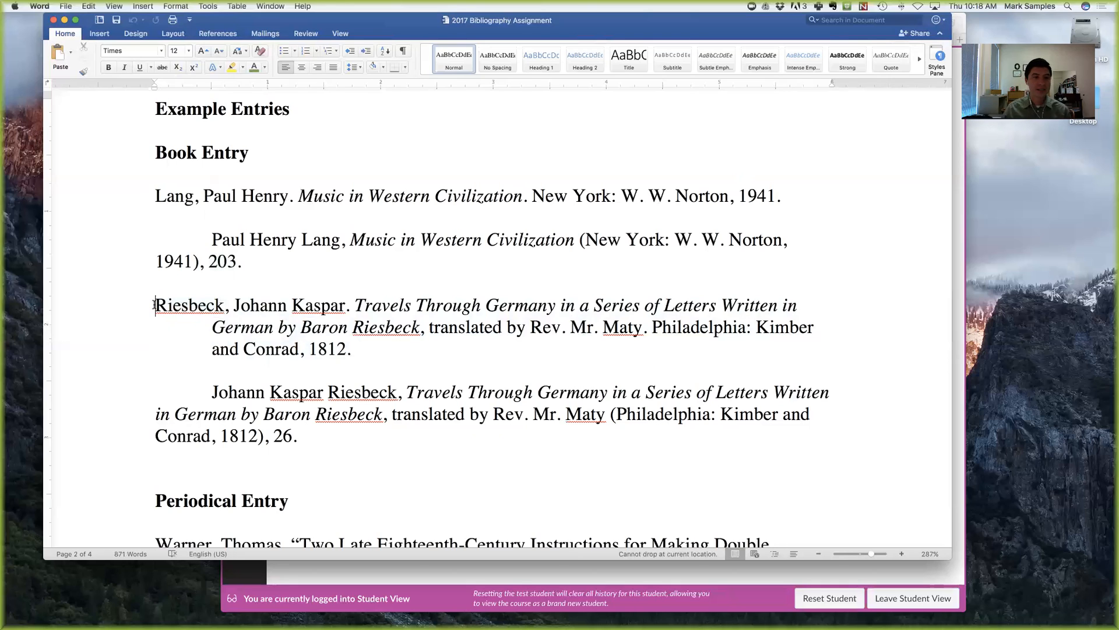
click(214, 322)
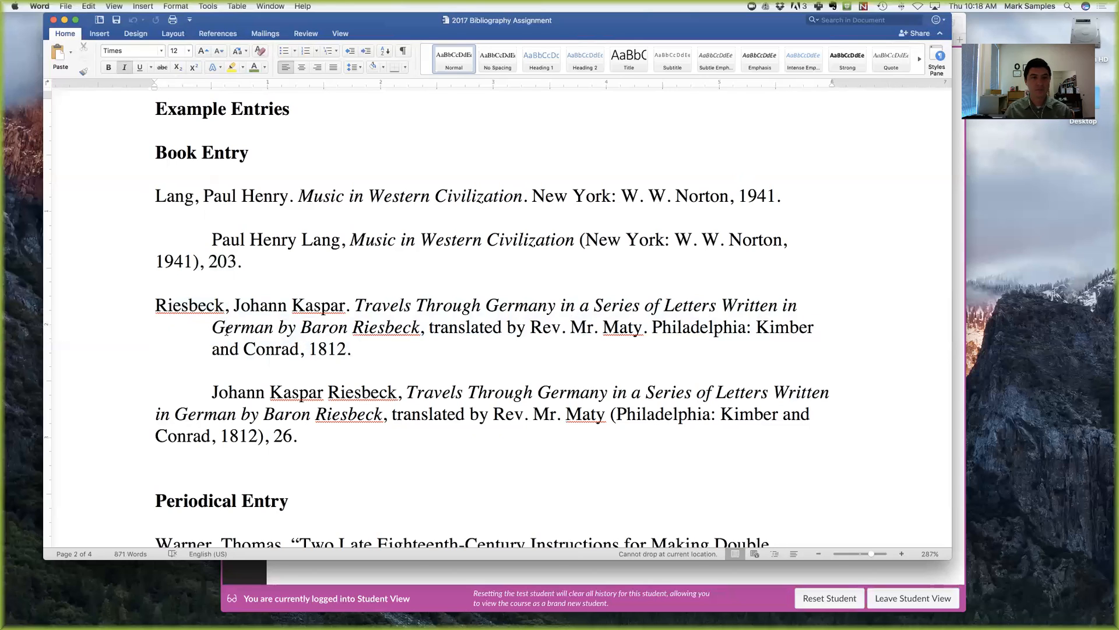
click(815, 310)
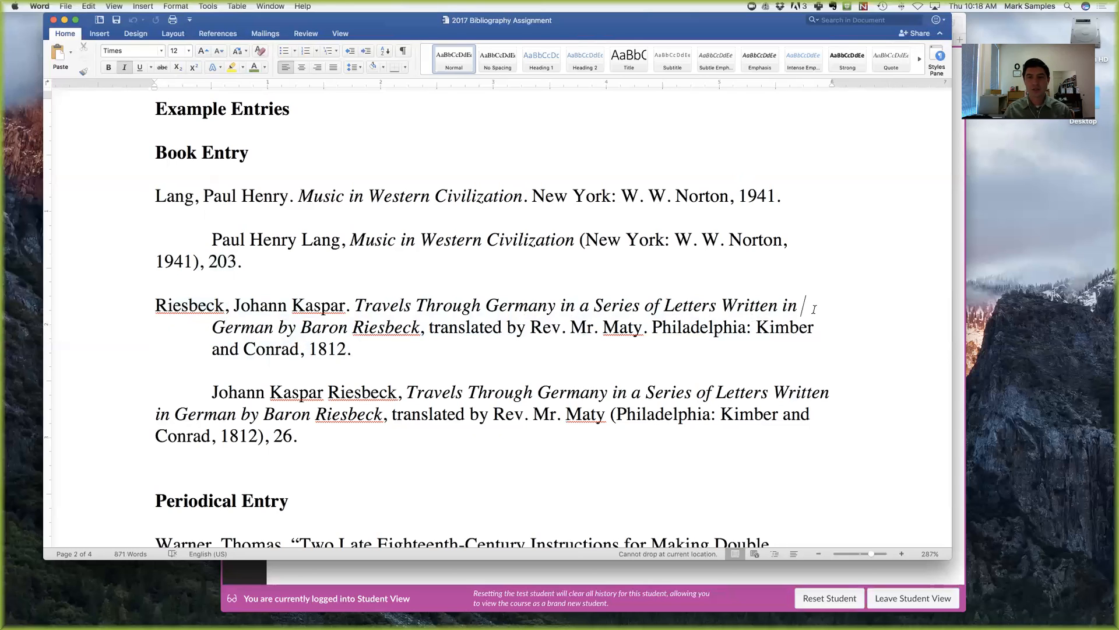
drag(805, 308, 771, 299)
triple_click(811, 341)
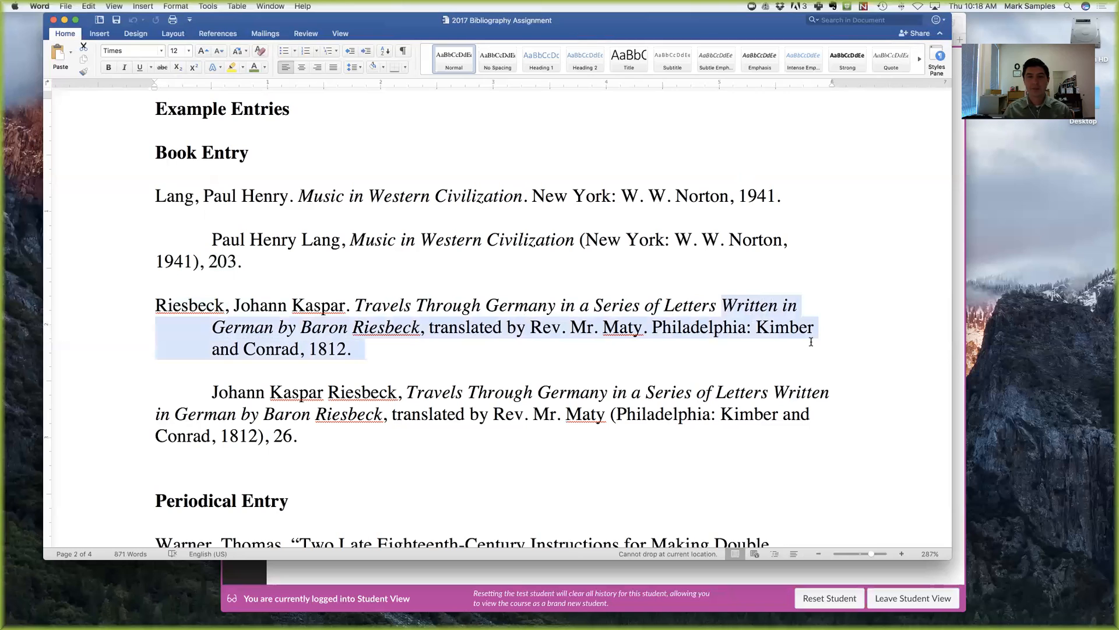
click(527, 357)
Remove the manual indents before "German" and "and Conrad" in the Travels Through Germany bibliography entry.
click(211, 331)
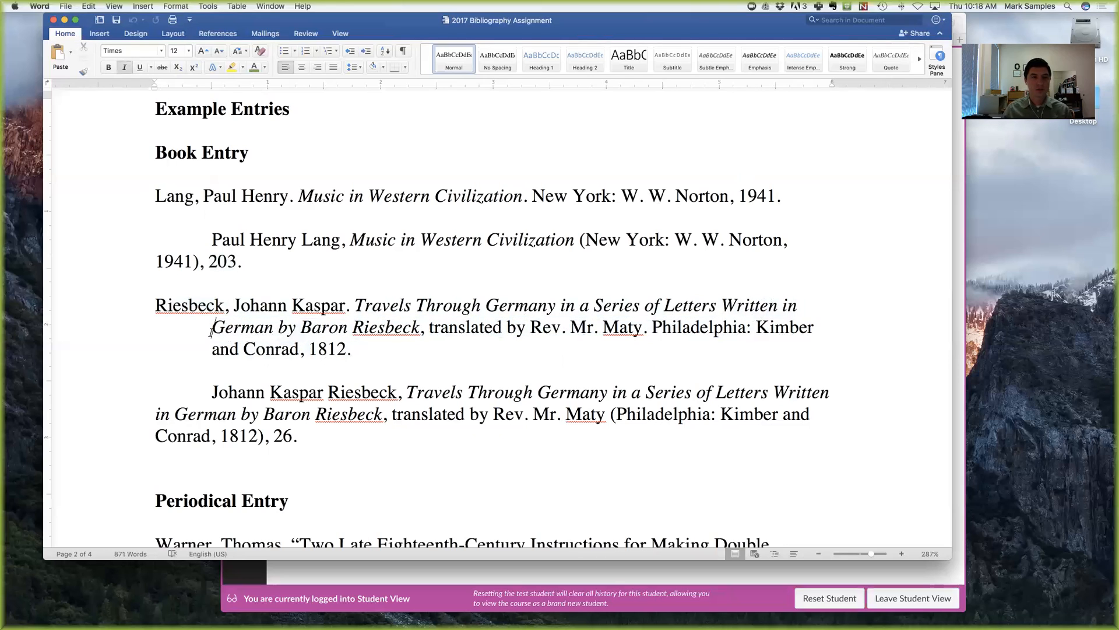
key(BackSpace)
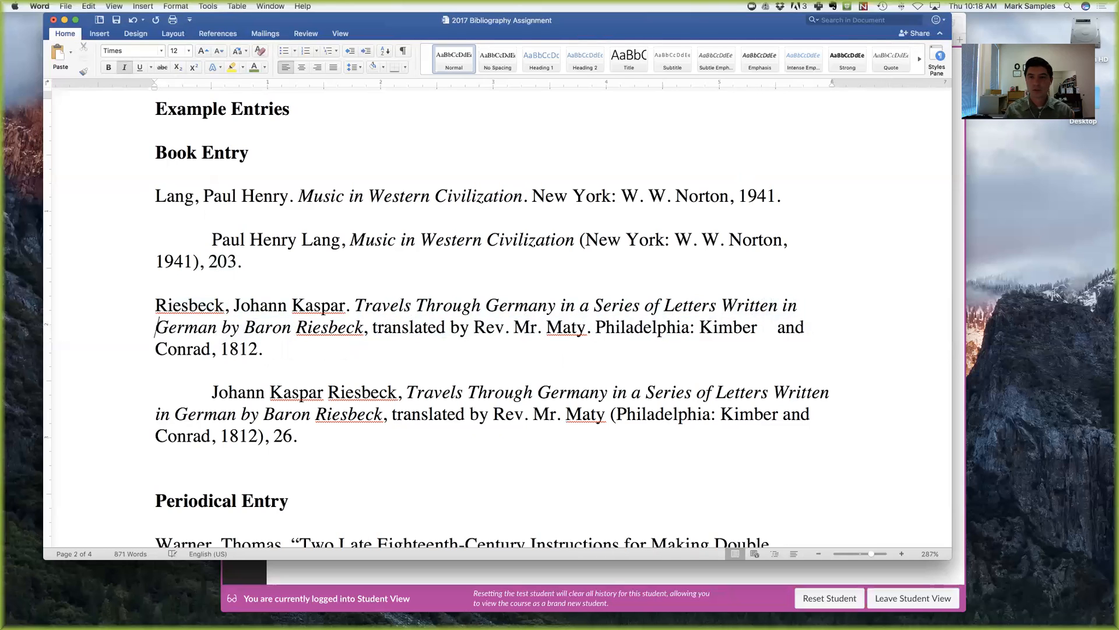
click(156, 351)
key(BackSpace)
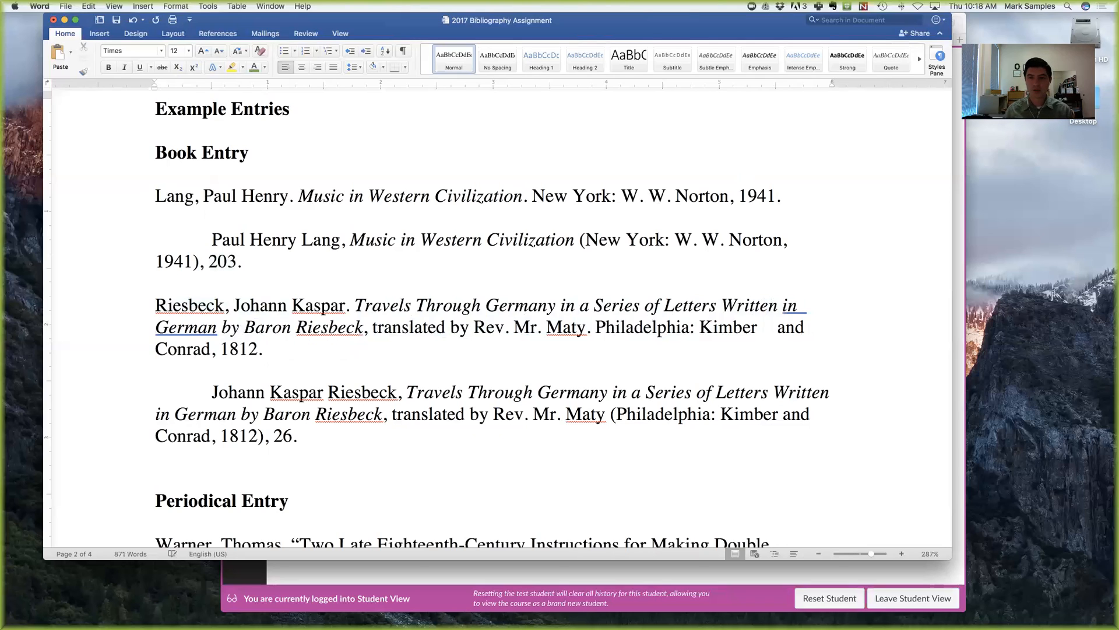
click(778, 327)
key(BackSpace)
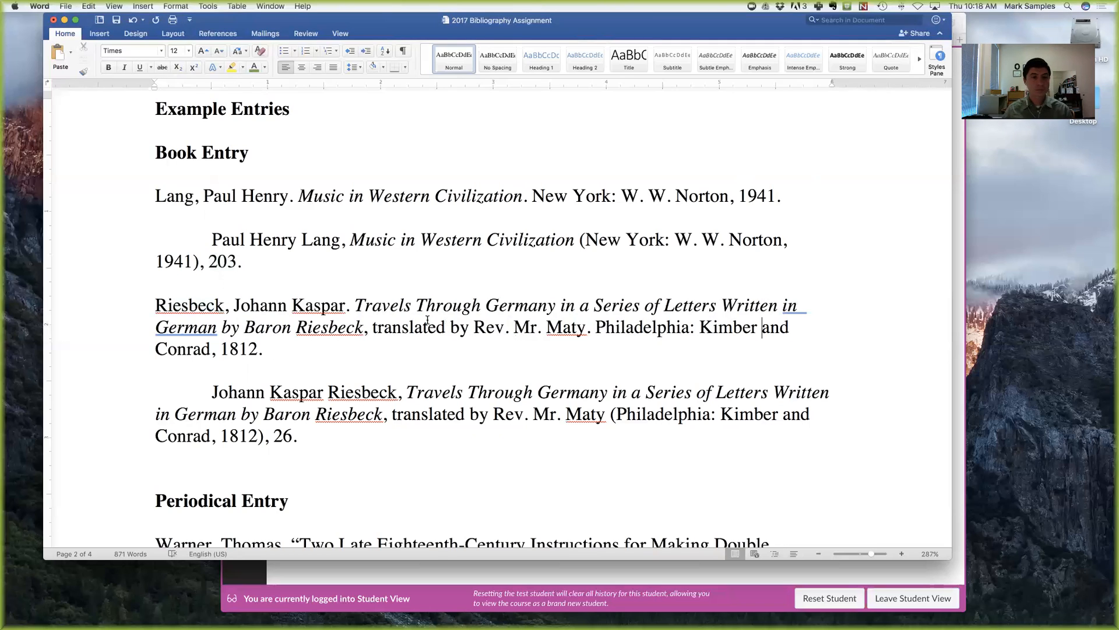
Apply a hanging indent of about 0.5 inch to the Travels Through Germany bibliography entry.
drag(158, 300, 265, 348)
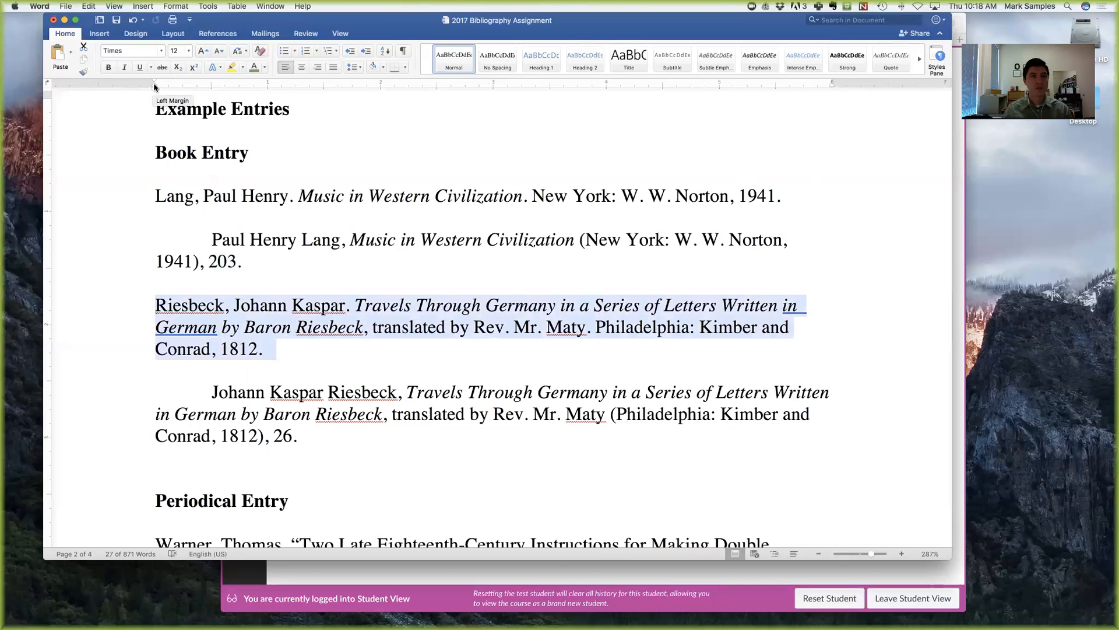
drag(154, 87, 211, 88)
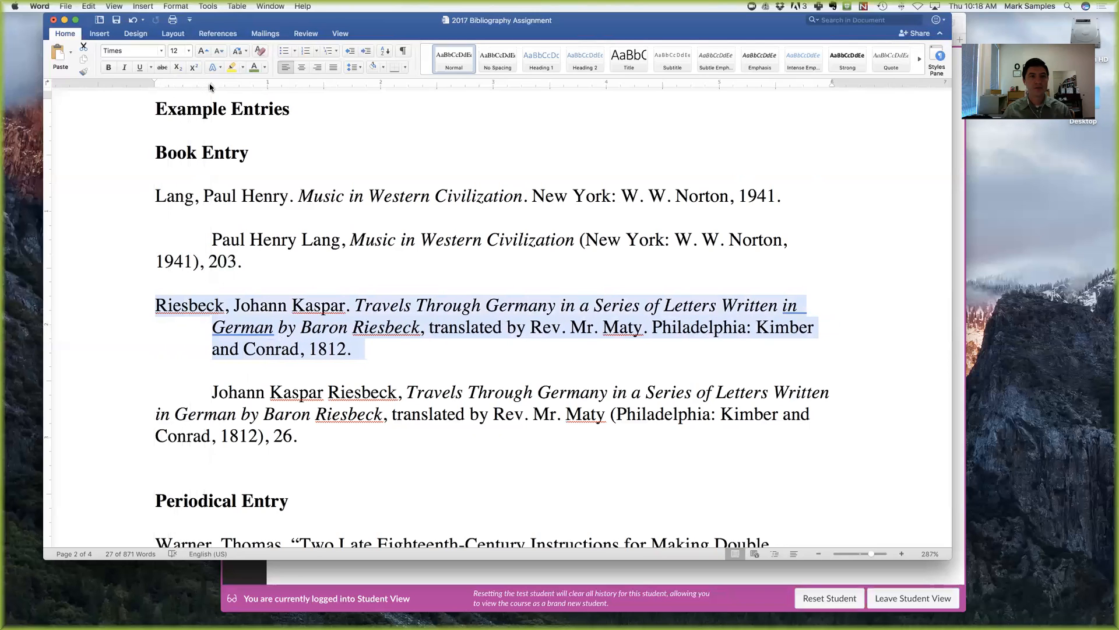
click(404, 345)
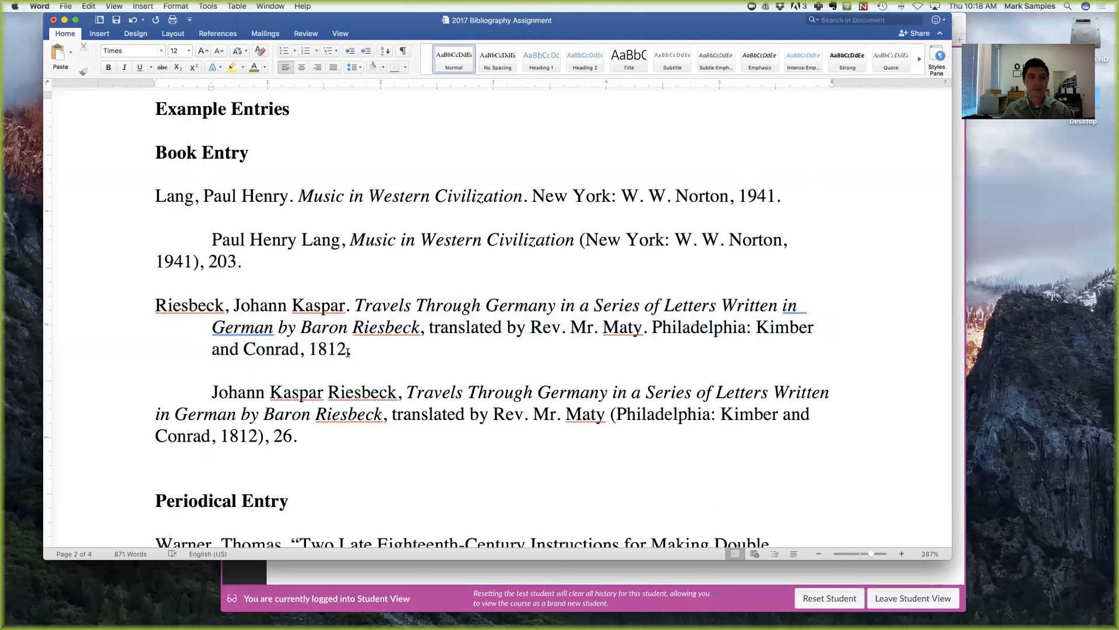
Remove the extra spacing after "Written in" in the Travels Through Germany bibliography entry.
click(810, 307)
key(BackSpace)
key(BackSpace)
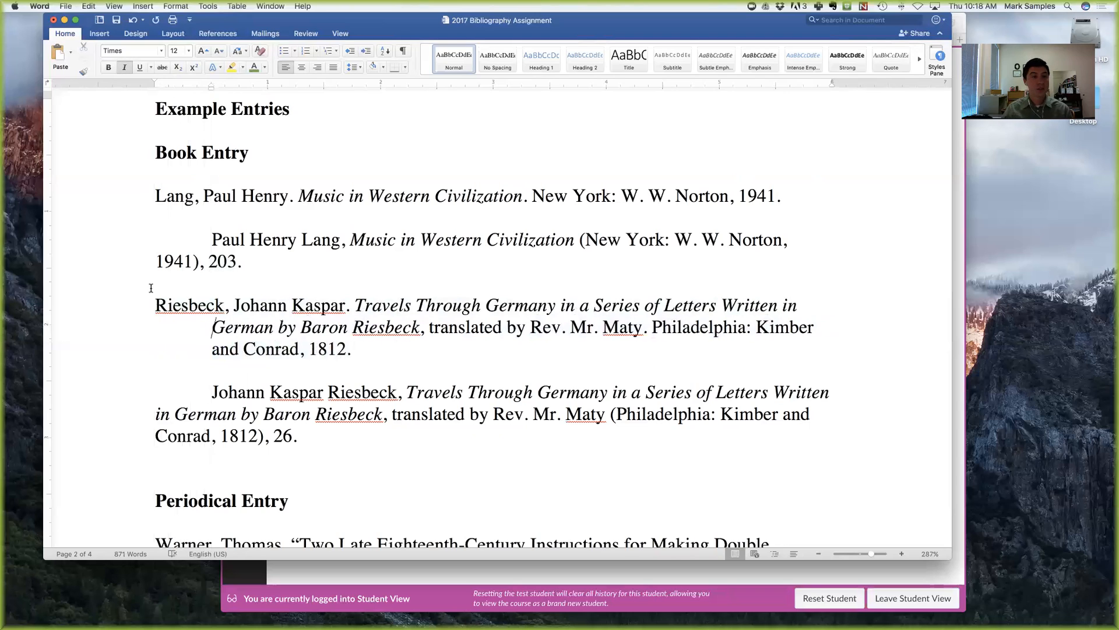
click(361, 345)
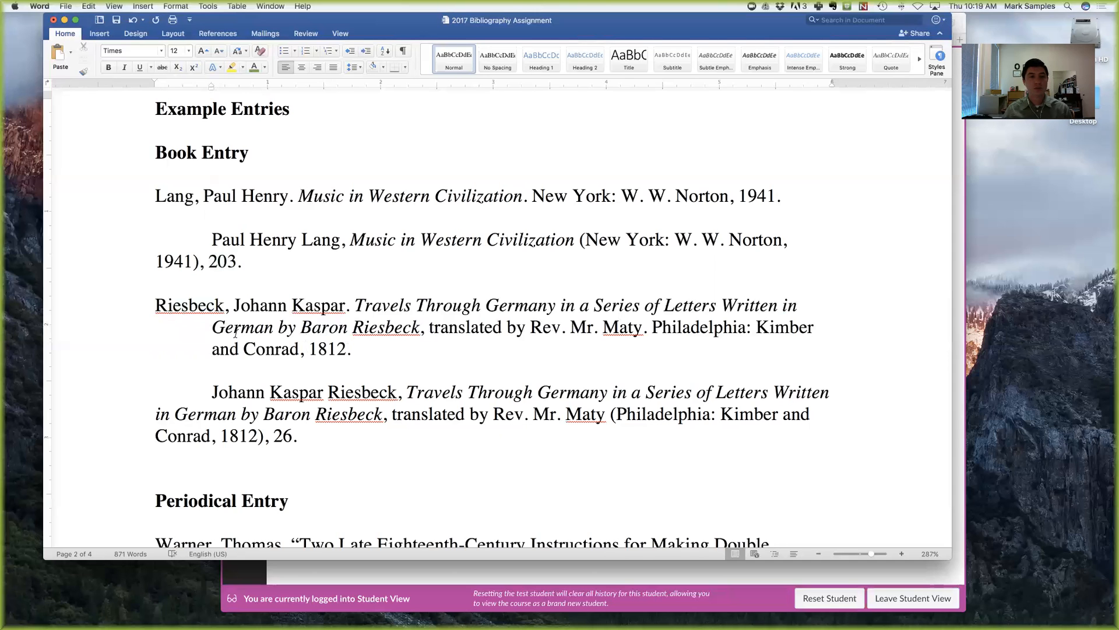
Highlight the word "Periodical" in the Periodical Entry heading and look over the example citations below it.
scroll(492, 401, down, 1)
scroll(492, 401, down, 3)
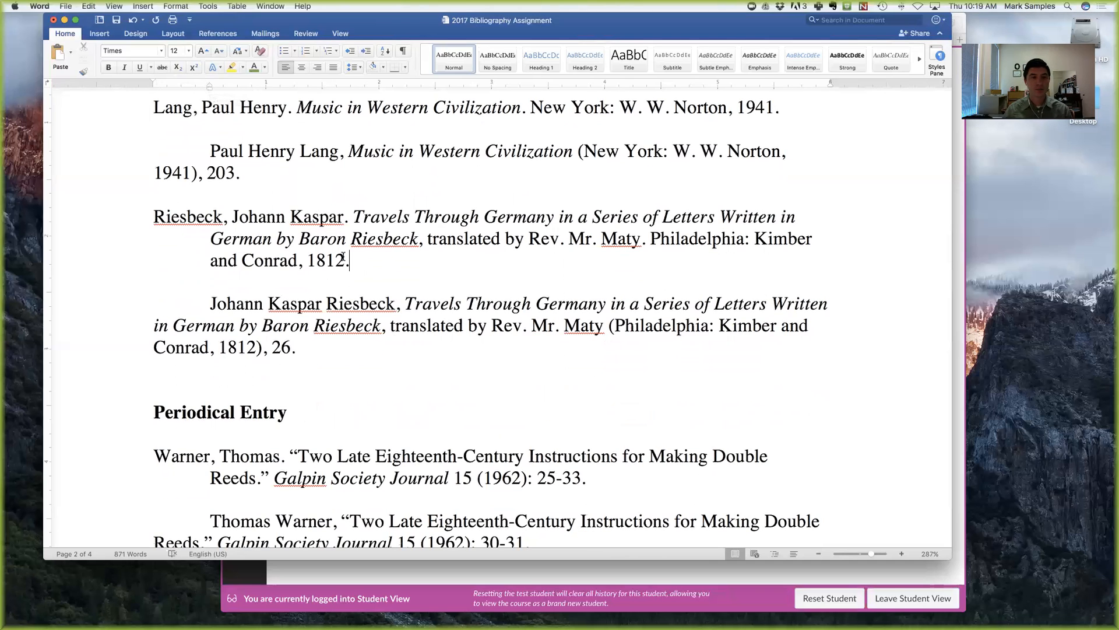
scroll(344, 256, down, 5)
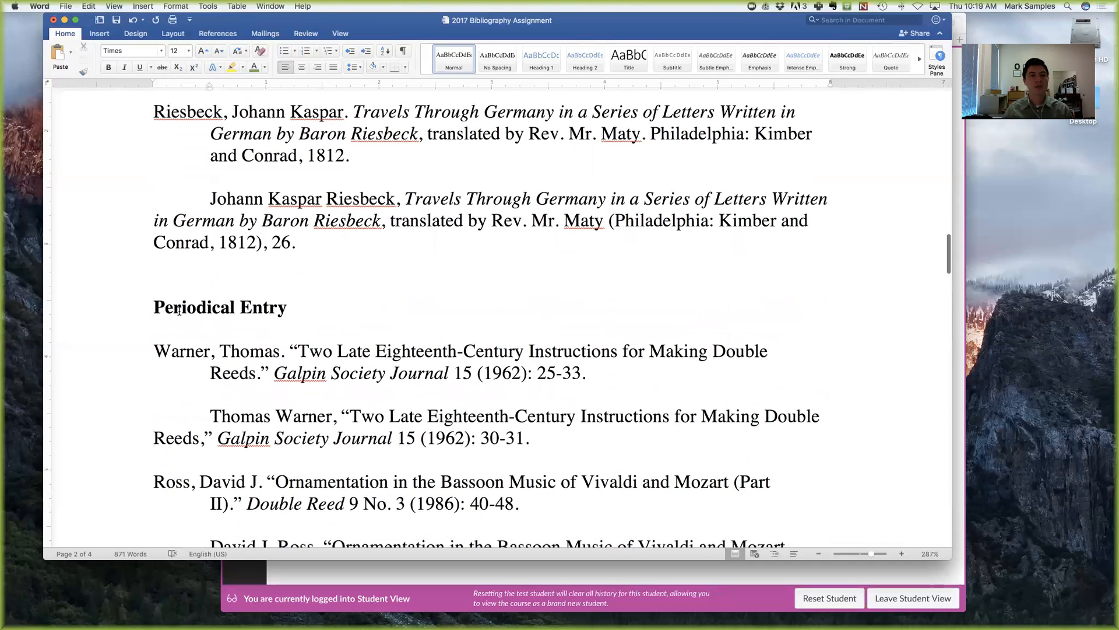
double_click(178, 310)
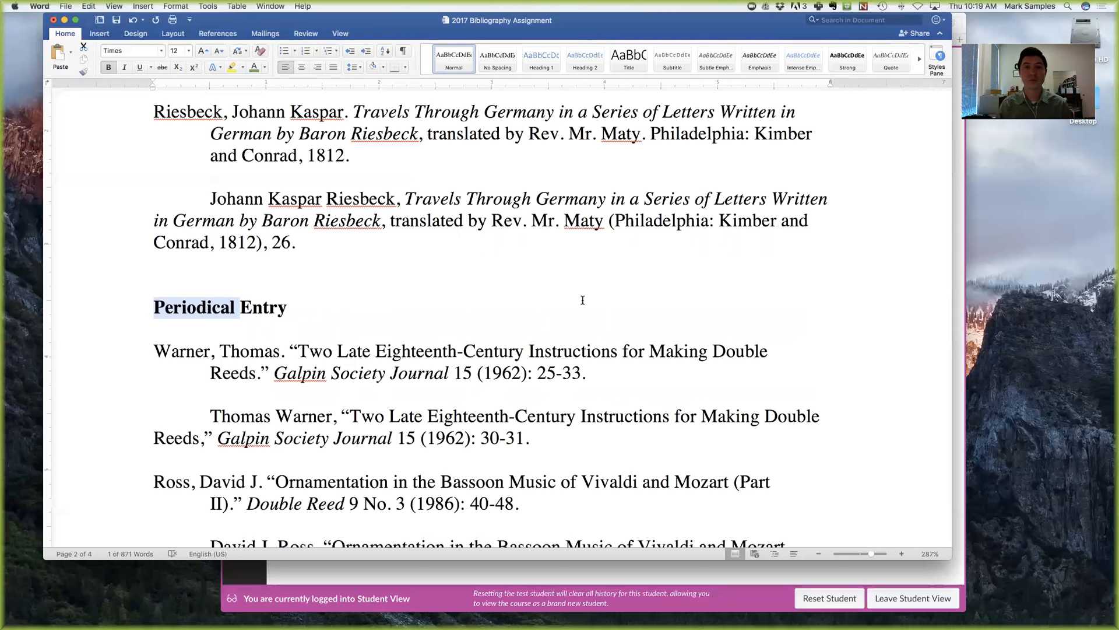
scroll(583, 299, down, 5)
scroll(583, 299, up, 3)
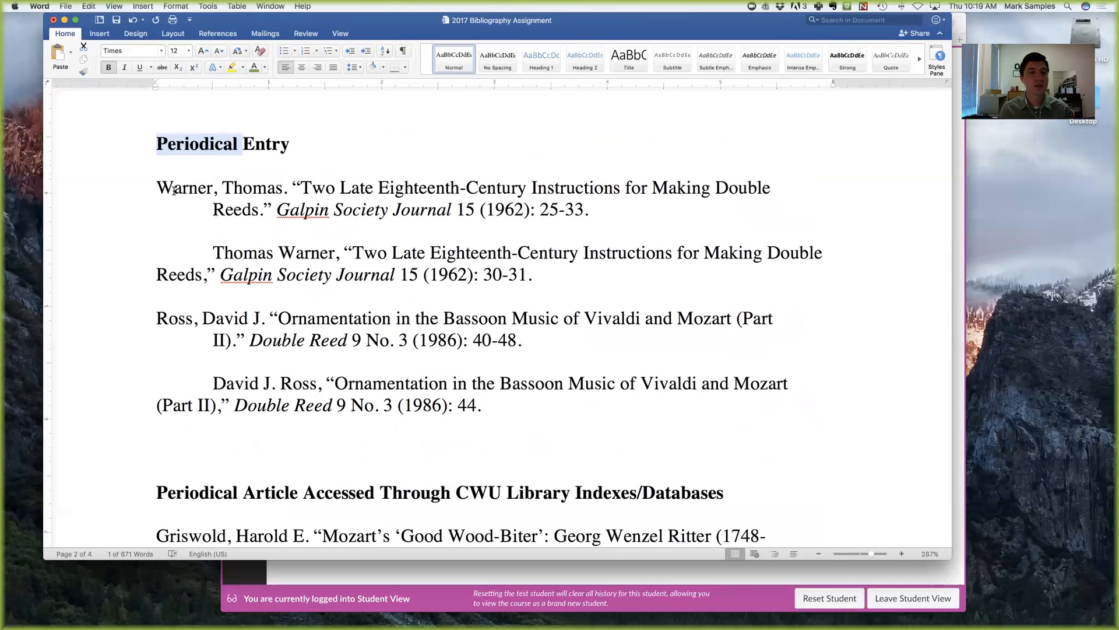
Examine the article title, journal name, volume, year and page range in the Two Late Eighteenth-Century Instructions bibliography entry.
click(155, 188)
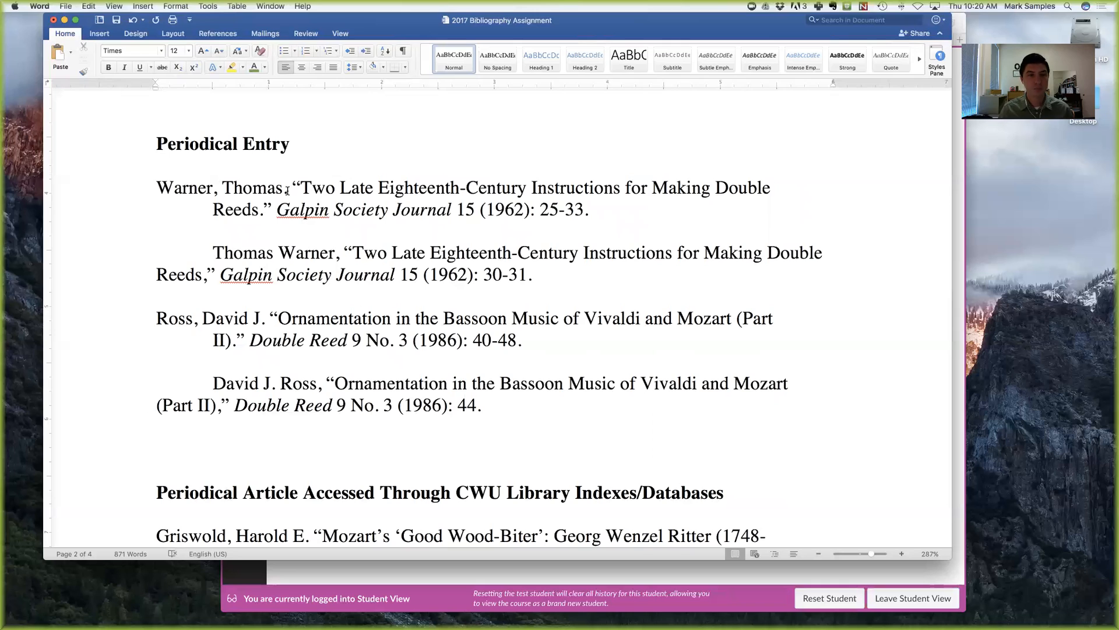
drag(291, 188, 269, 211)
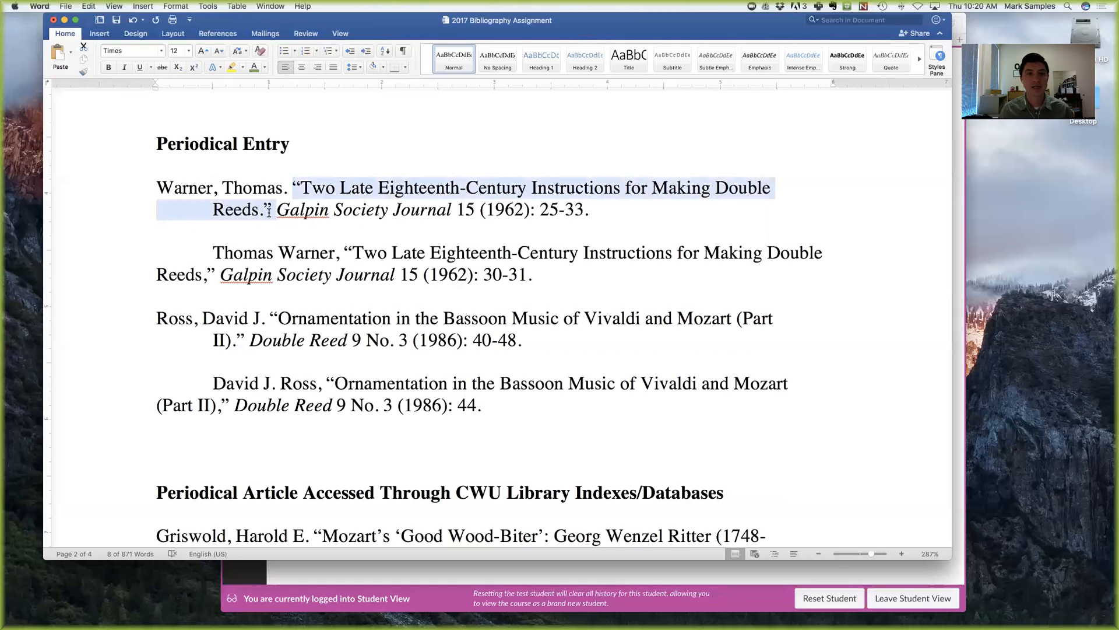
click(265, 211)
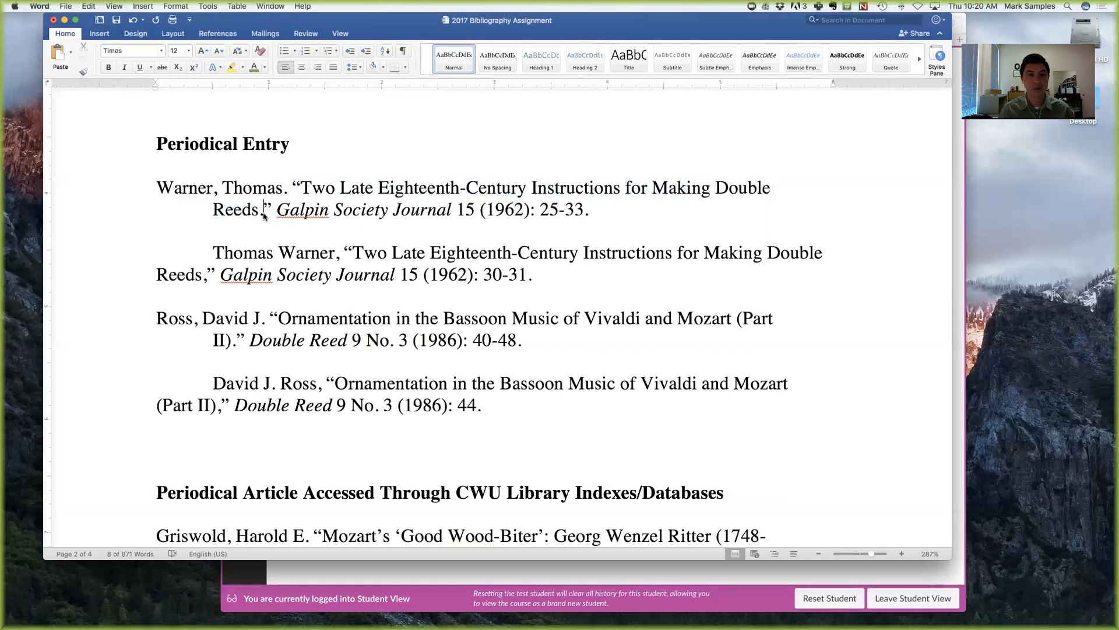
drag(277, 212, 436, 216)
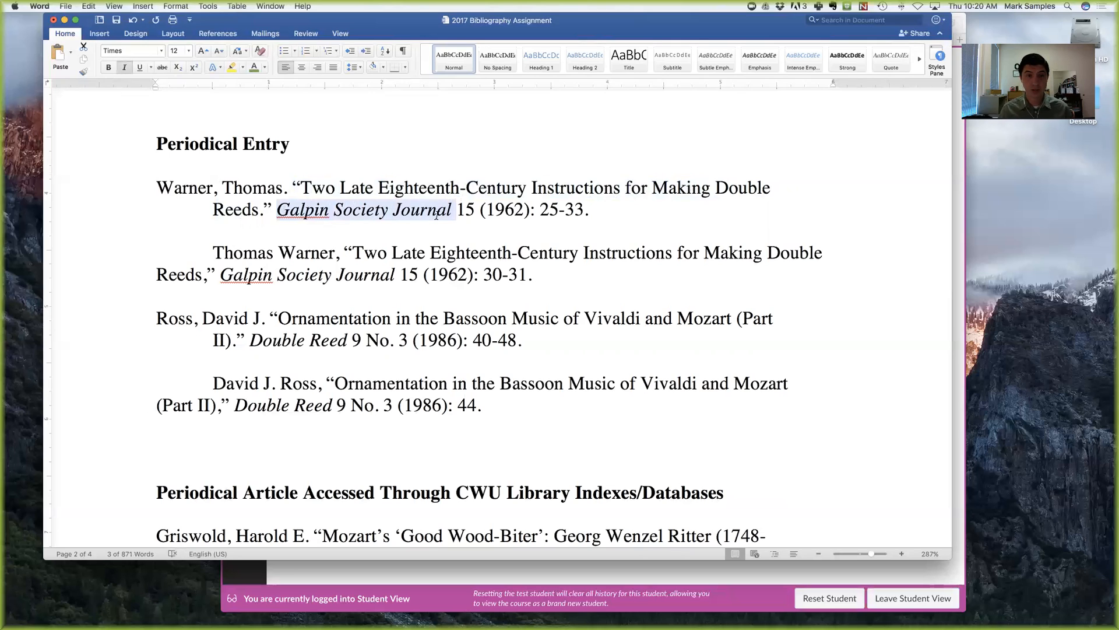
triple_click(463, 210)
double_click(464, 210)
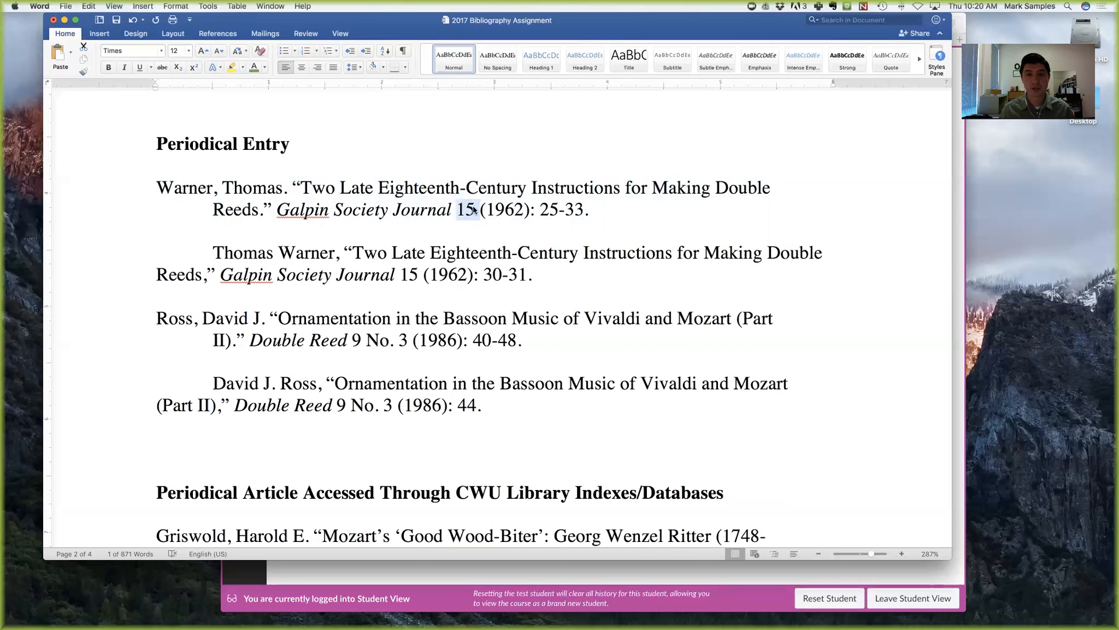
double_click(499, 209)
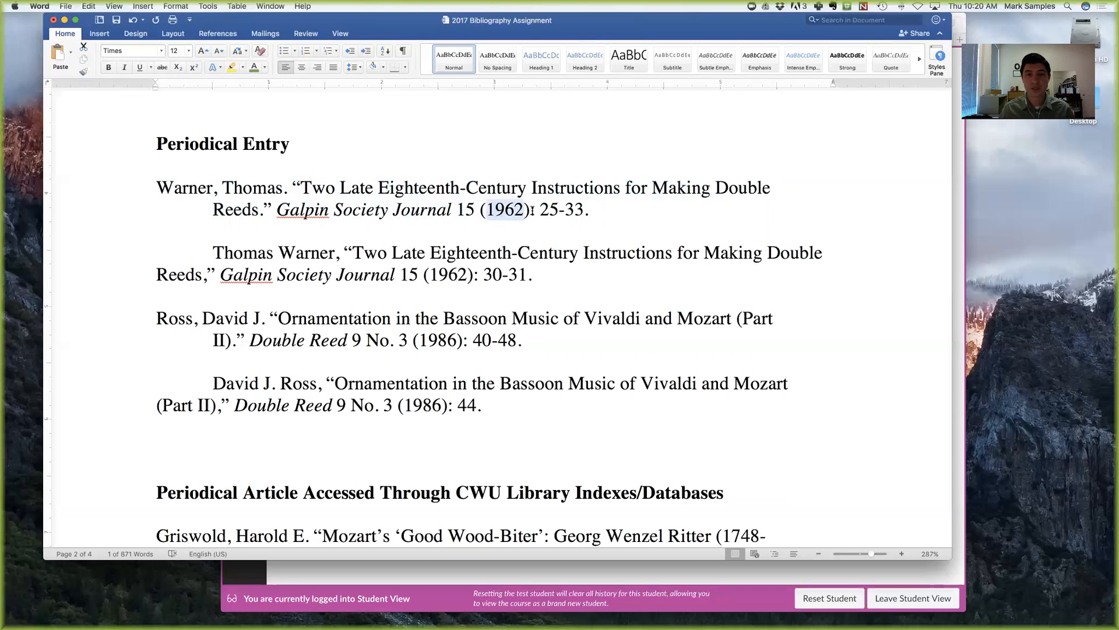
drag(538, 210, 572, 211)
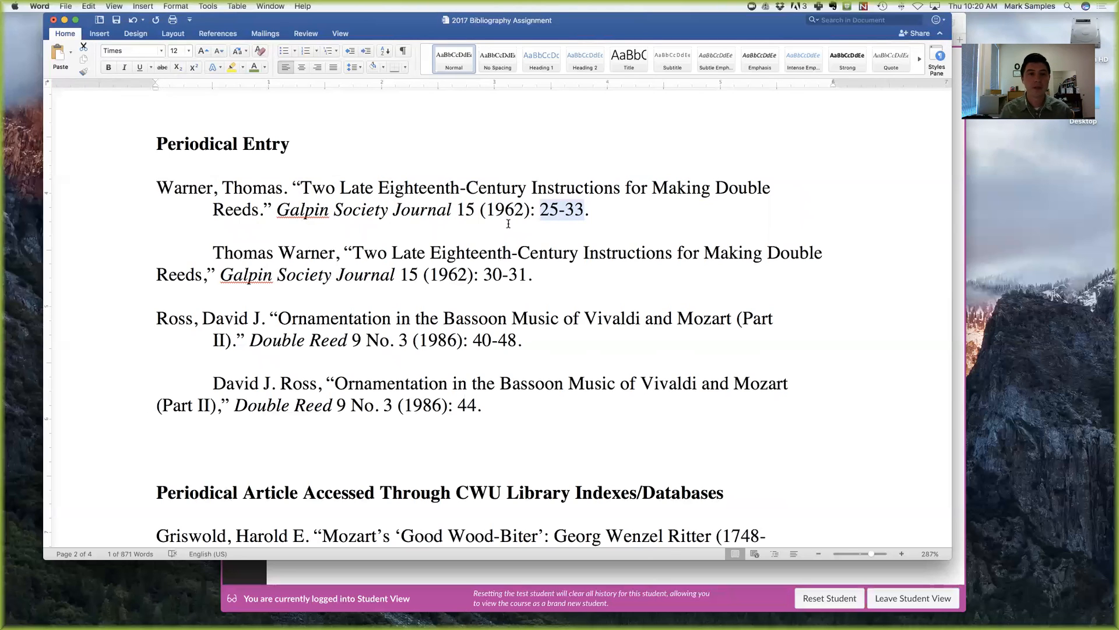
click(541, 211)
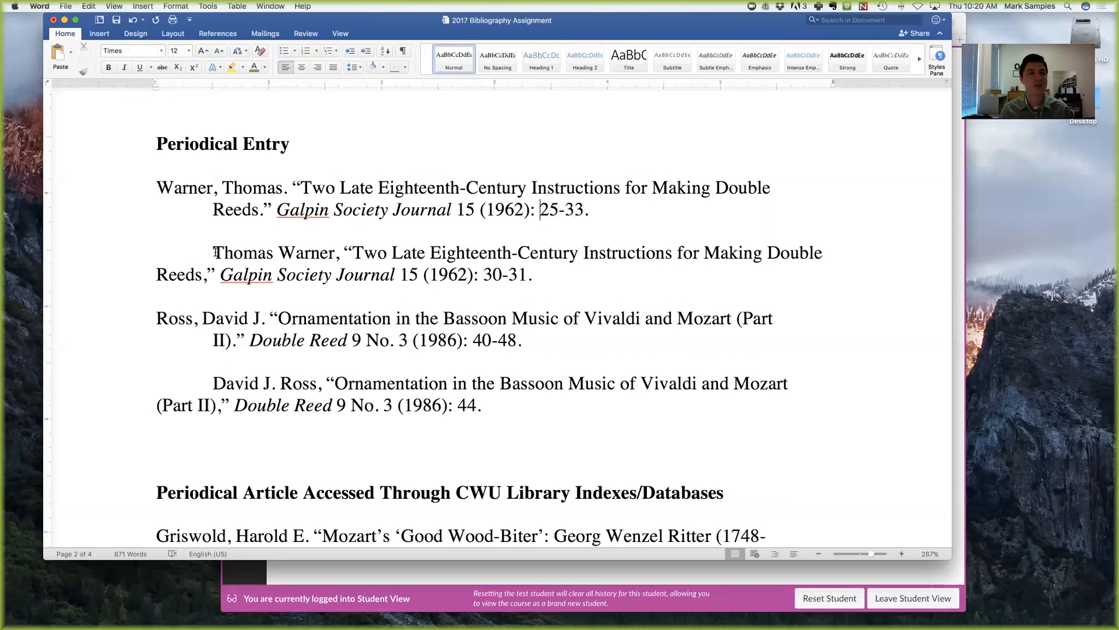
Compare the author name order, article title, year and cited pages in the footnote version of the Two Late Eighteenth-Century Instructions citation.
drag(214, 252, 317, 252)
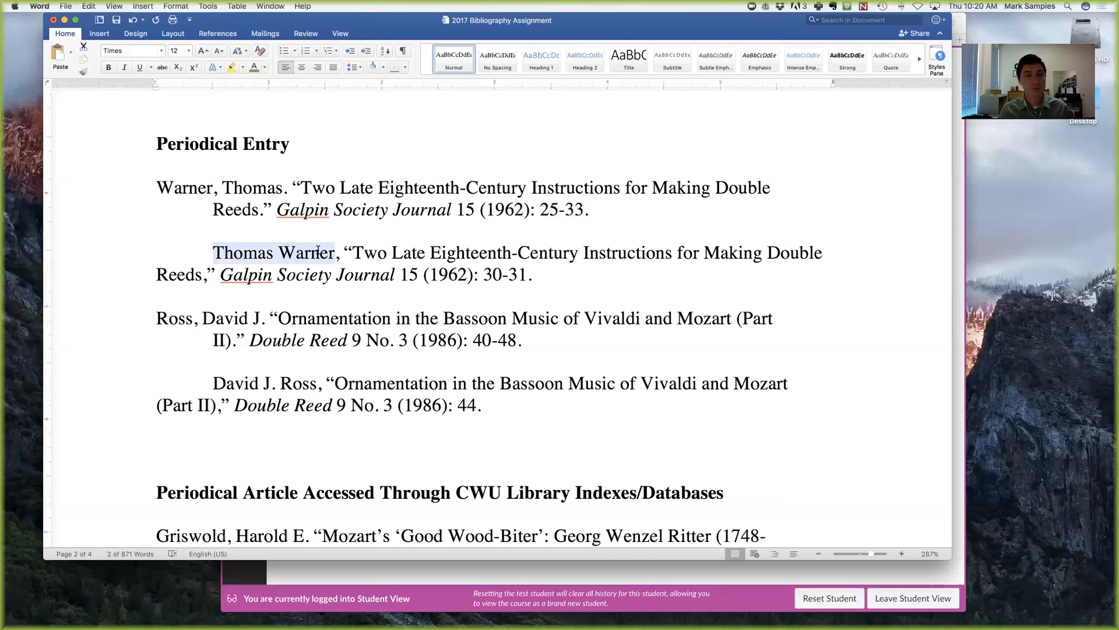
double_click(189, 187)
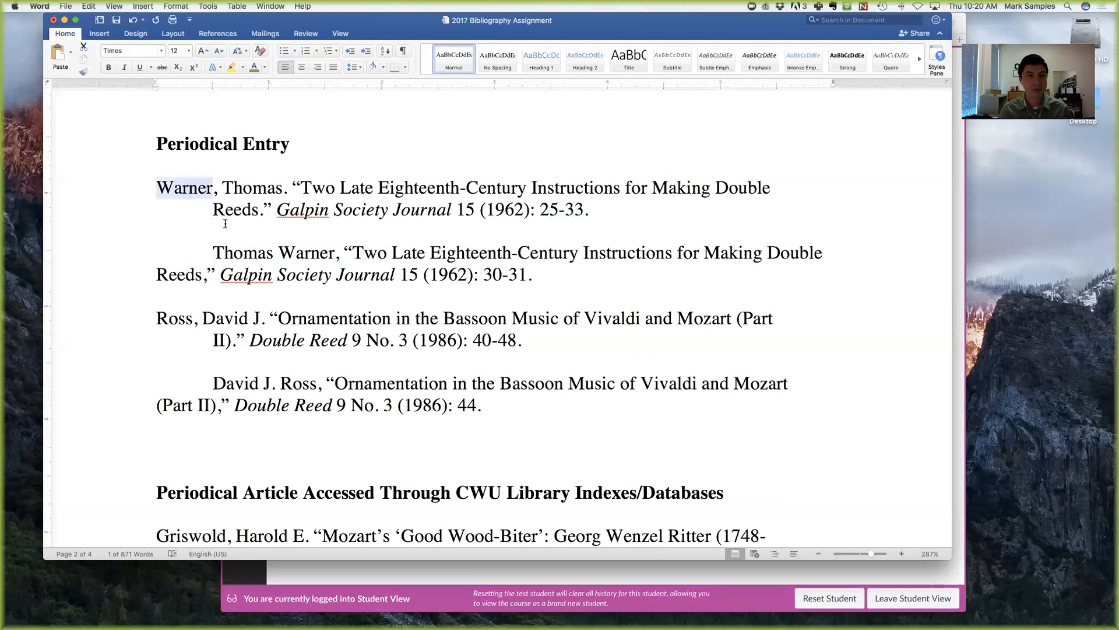
double_click(245, 251)
click(264, 261)
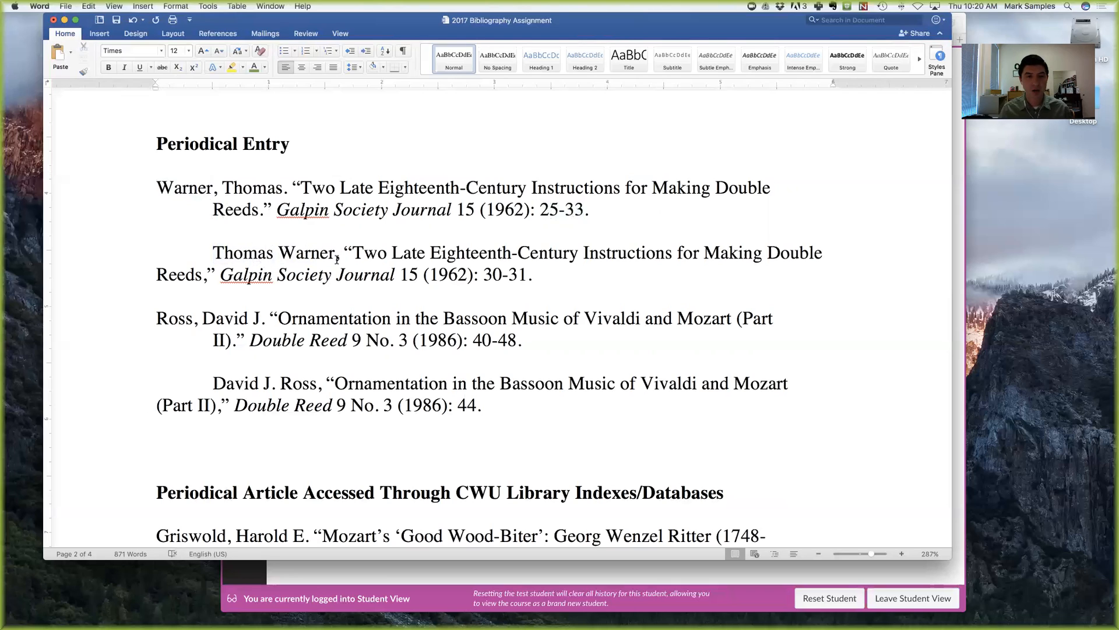
drag(343, 256, 416, 275)
double_click(459, 275)
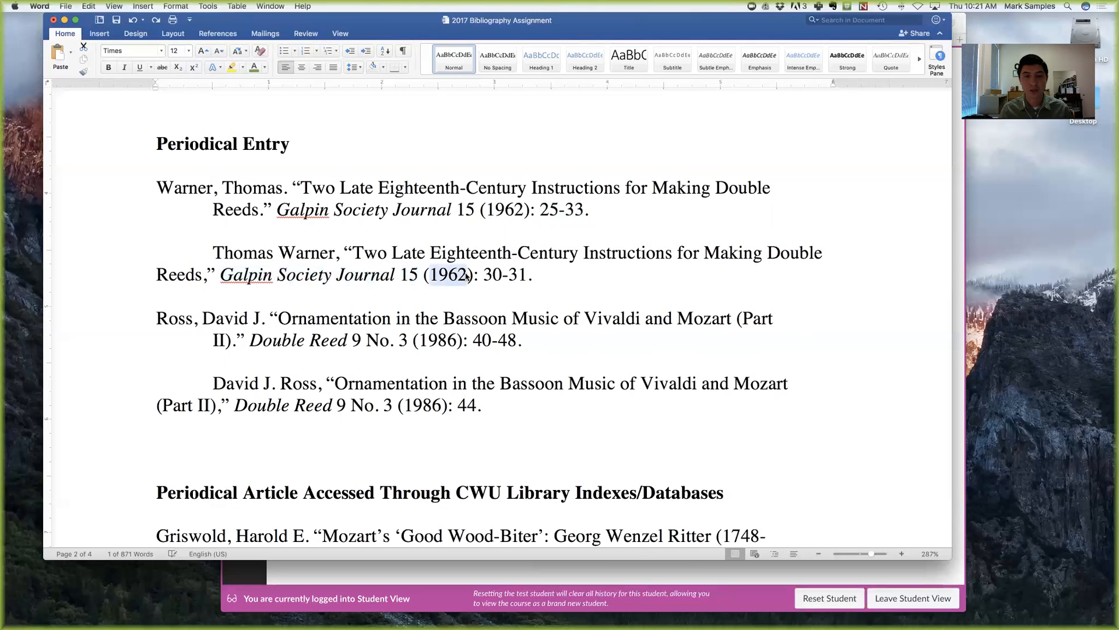
click(473, 274)
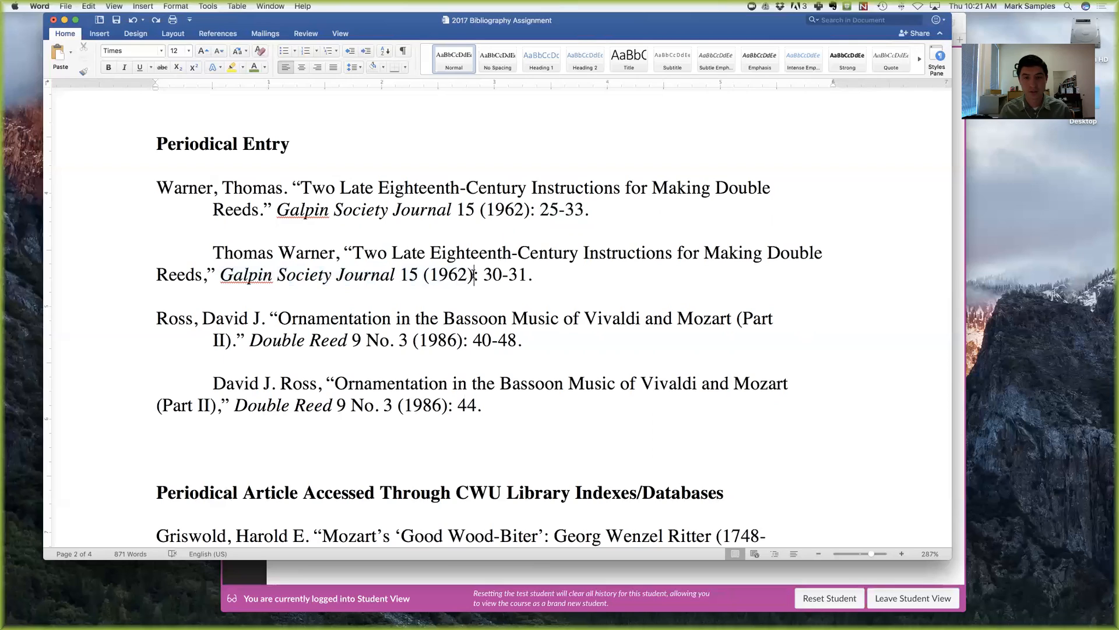
drag(493, 274, 522, 275)
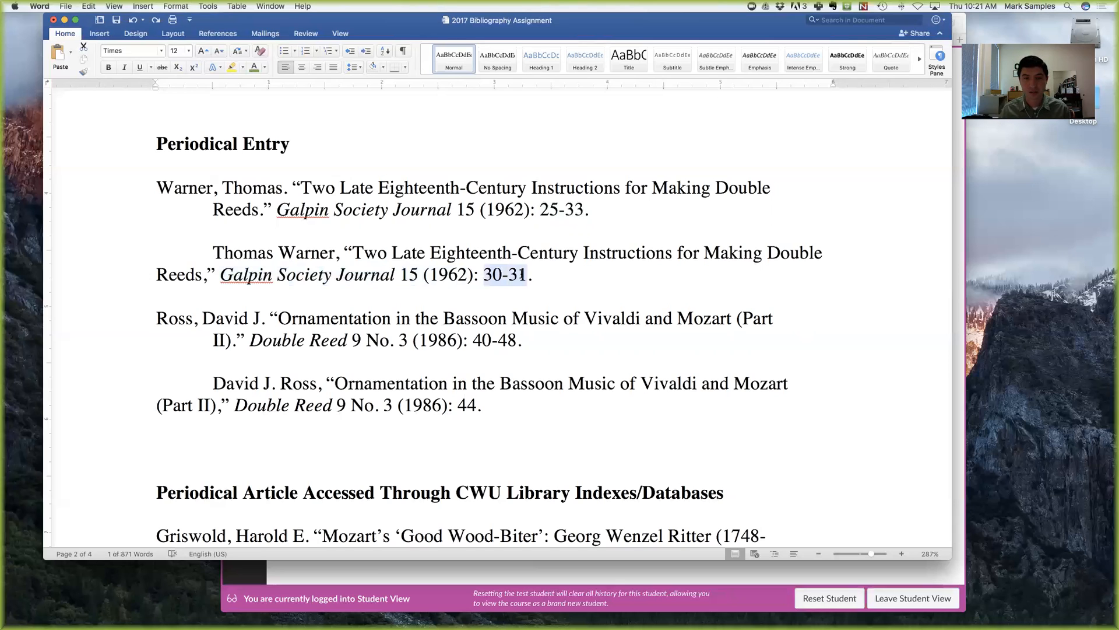
click(522, 274)
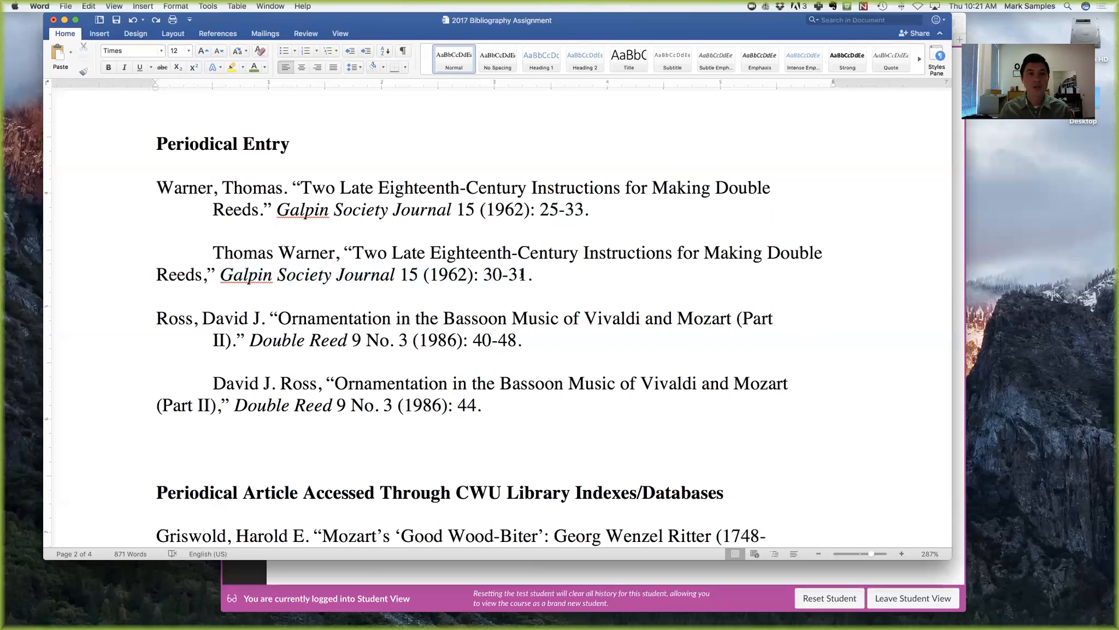
Look through the database periodical and dissertation examples, and highlight the "Bassoon" bibliography entry from The New Grove Dictionary of Music and Musicians.
scroll(521, 275, up, 15)
scroll(525, 277, down, 15)
scroll(522, 274, down, 5)
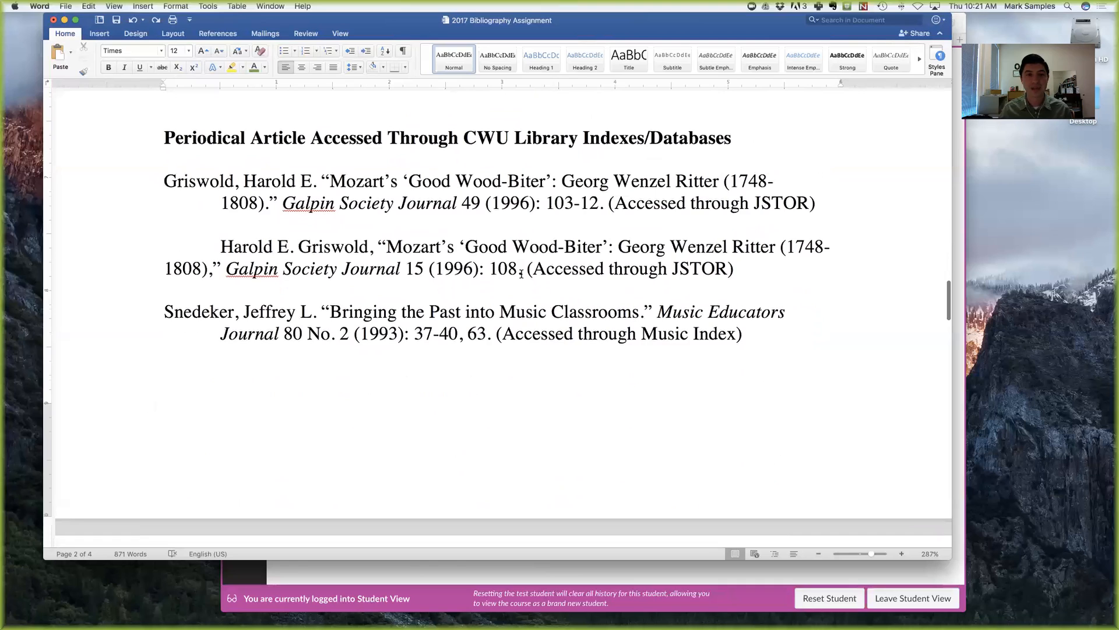
scroll(521, 274, down, 15)
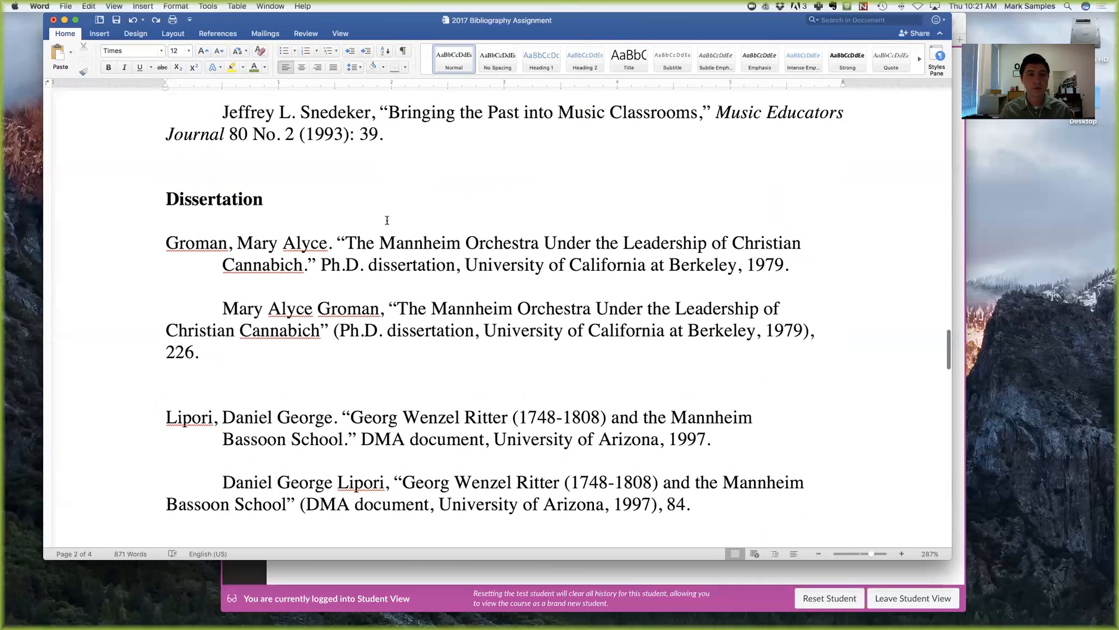
scroll(210, 203, down, 13)
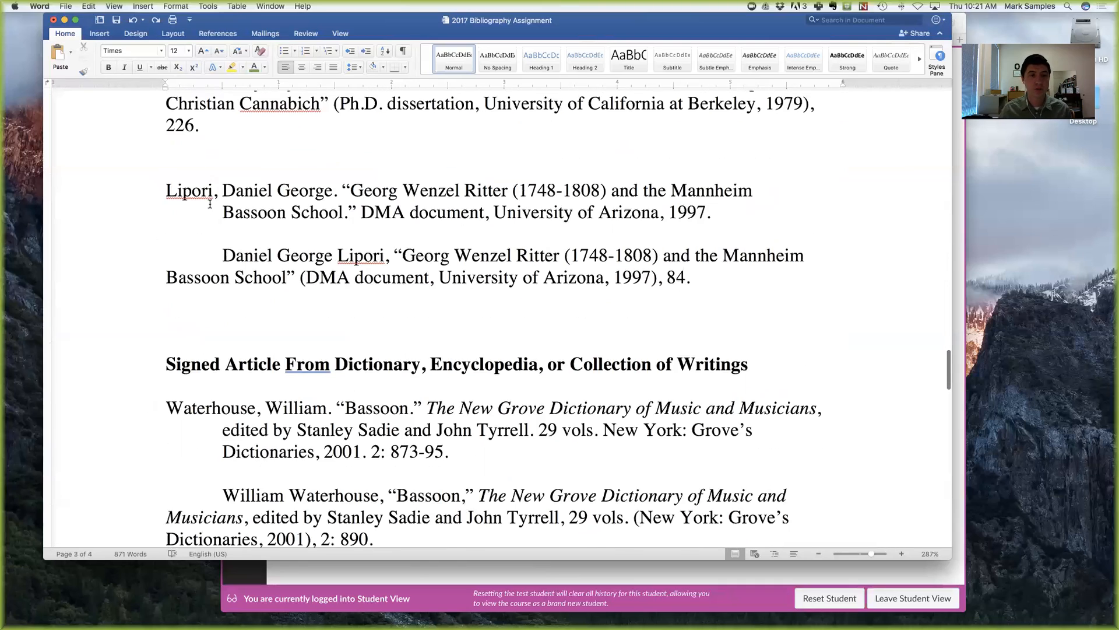
scroll(210, 204, down, 1)
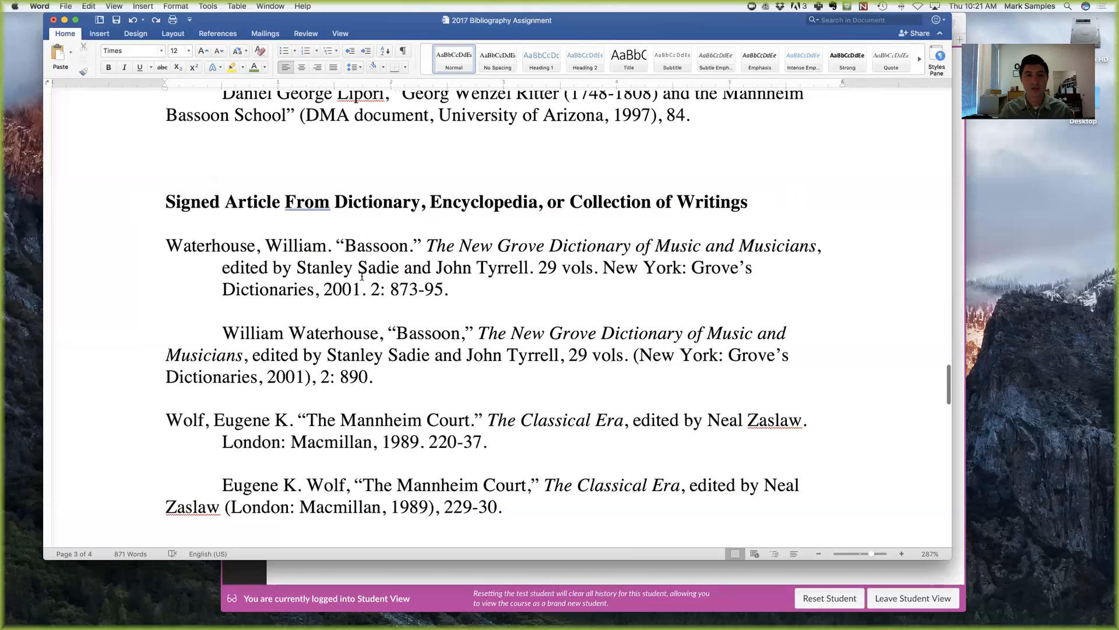
drag(460, 288, 187, 245)
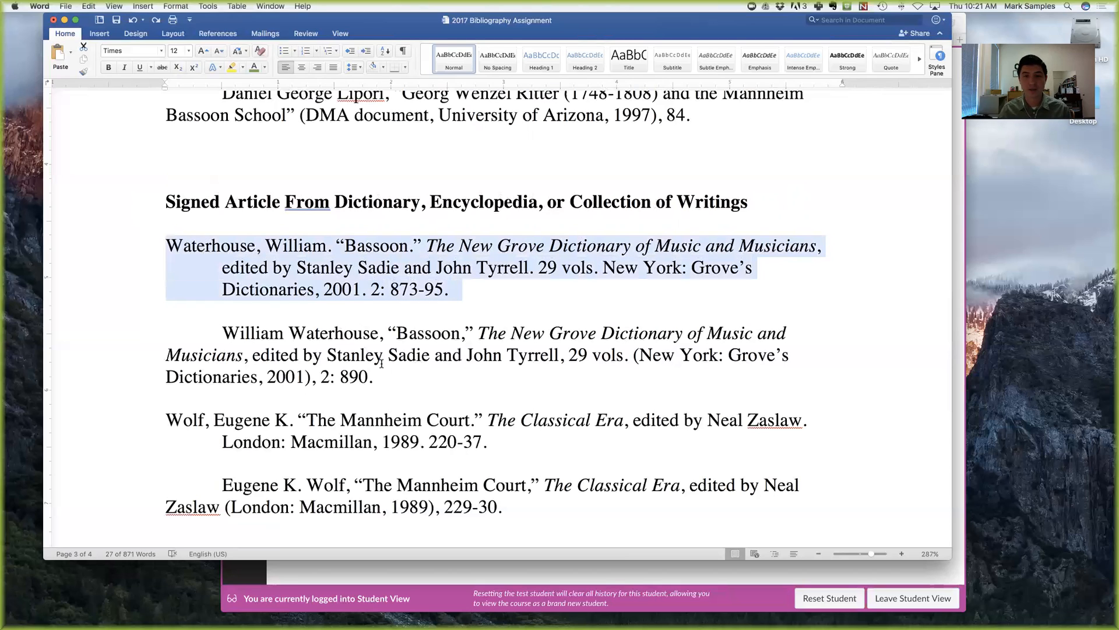
Highlight the heading for signed articles accessed through CWU Library Indexes/Databases and examine its Grove Music Online "Bassoon" entry.
scroll(382, 363, down, 10)
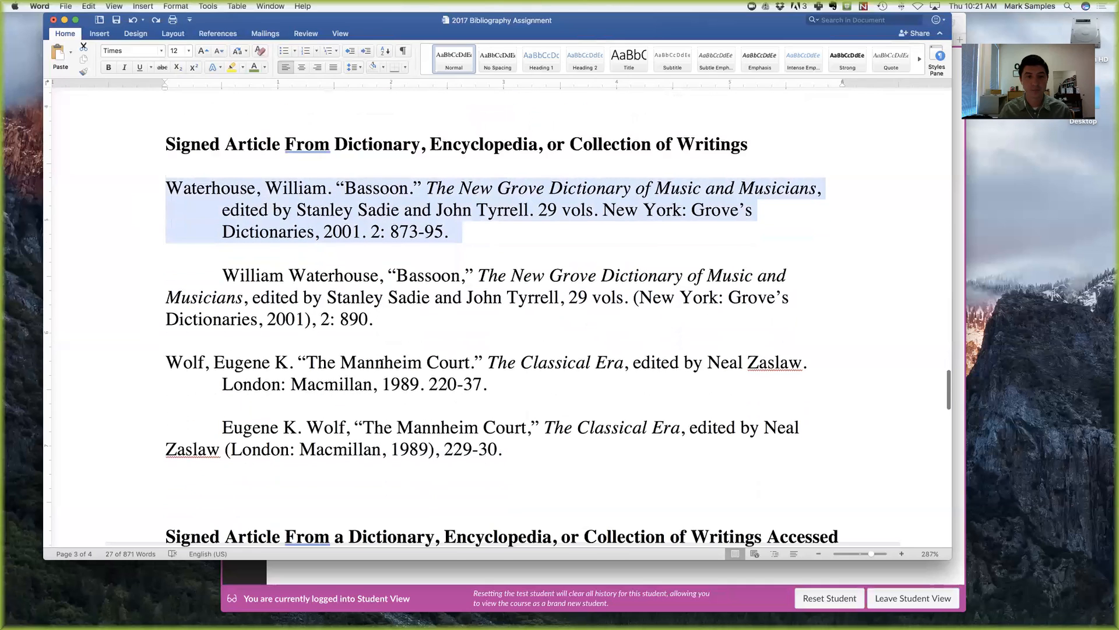
scroll(350, 320, down, 1)
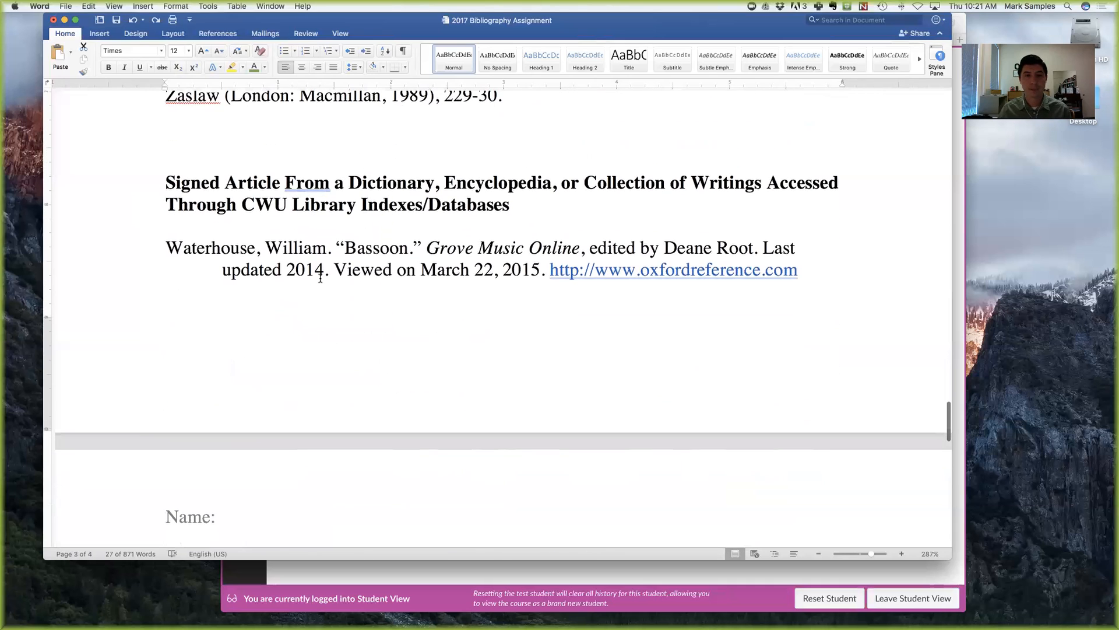
drag(191, 180, 519, 202)
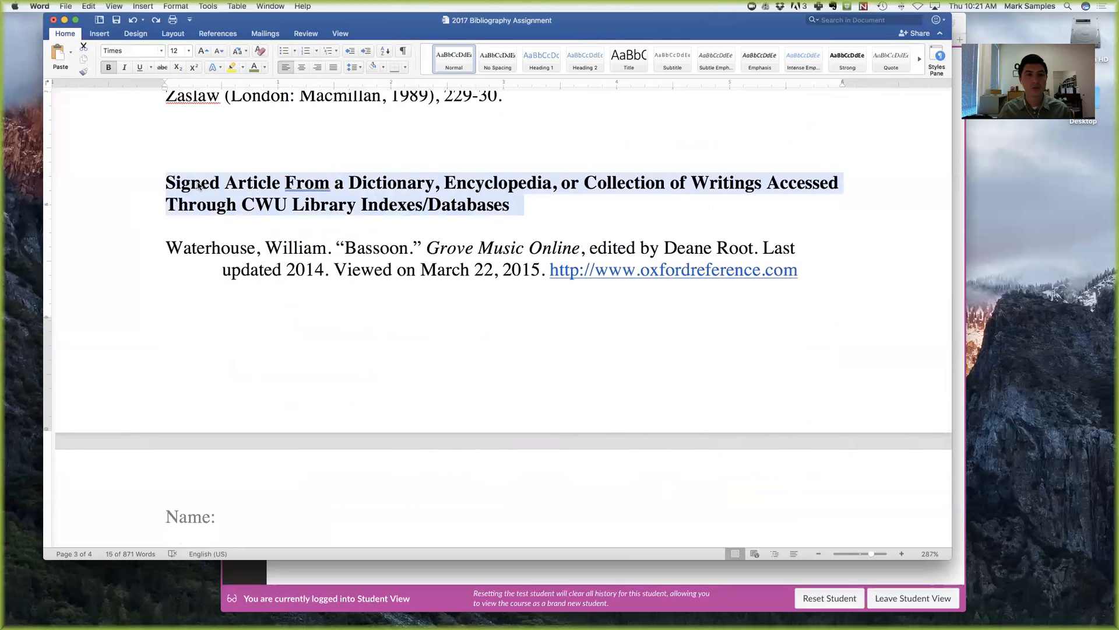
click(408, 206)
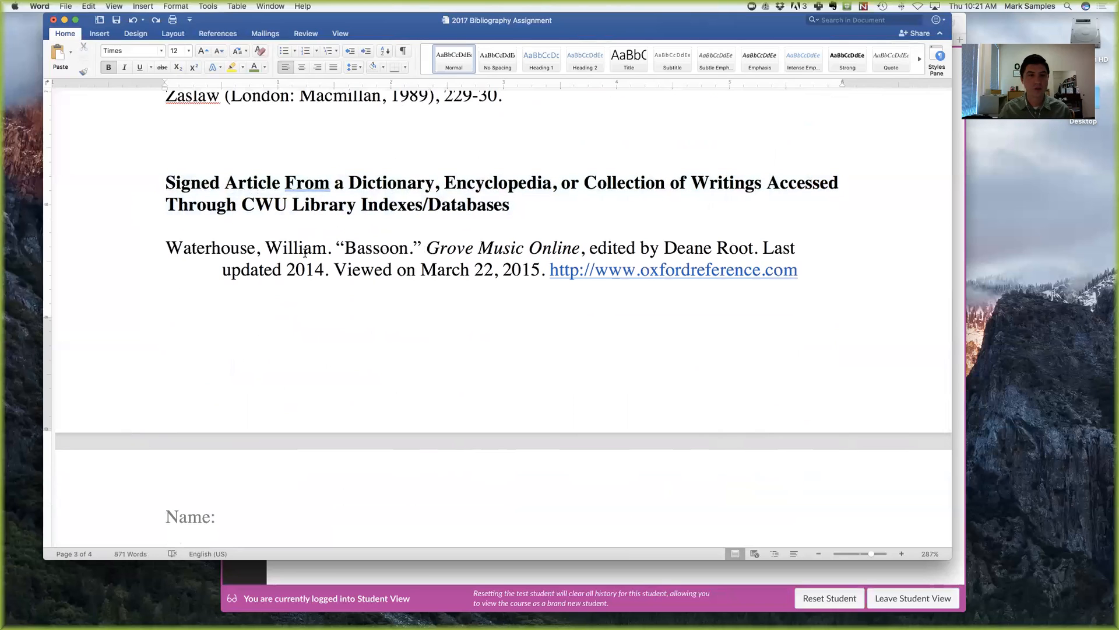
drag(166, 248, 765, 274)
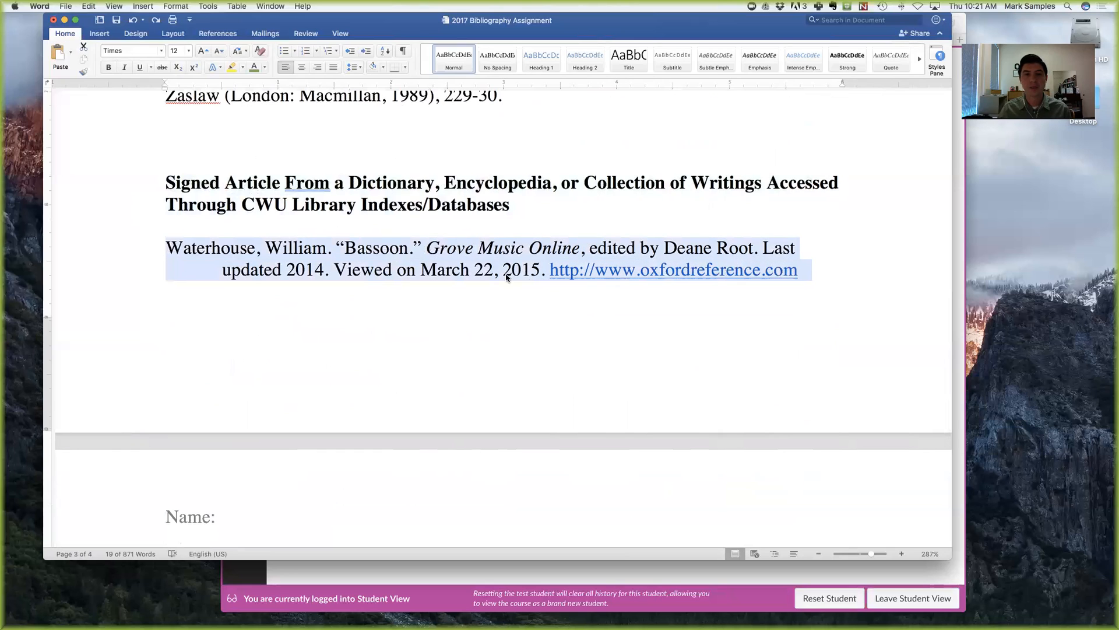
click(408, 271)
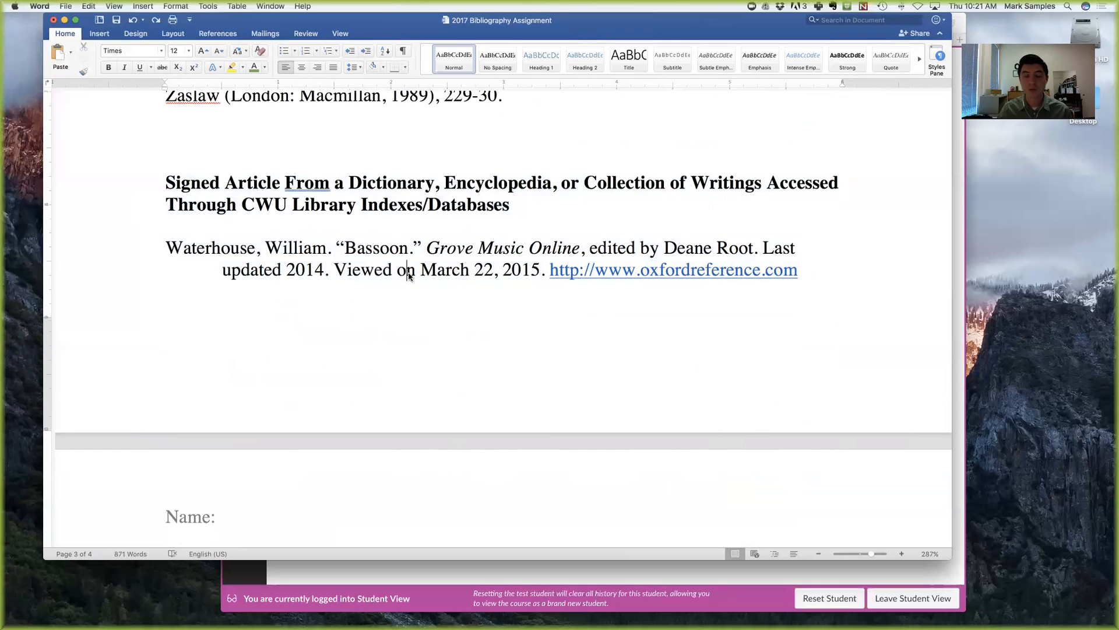
Look through the online "Bassoon" and "Basso Continuo" citations and the Sound Recording examples.
scroll(410, 269, down, 5)
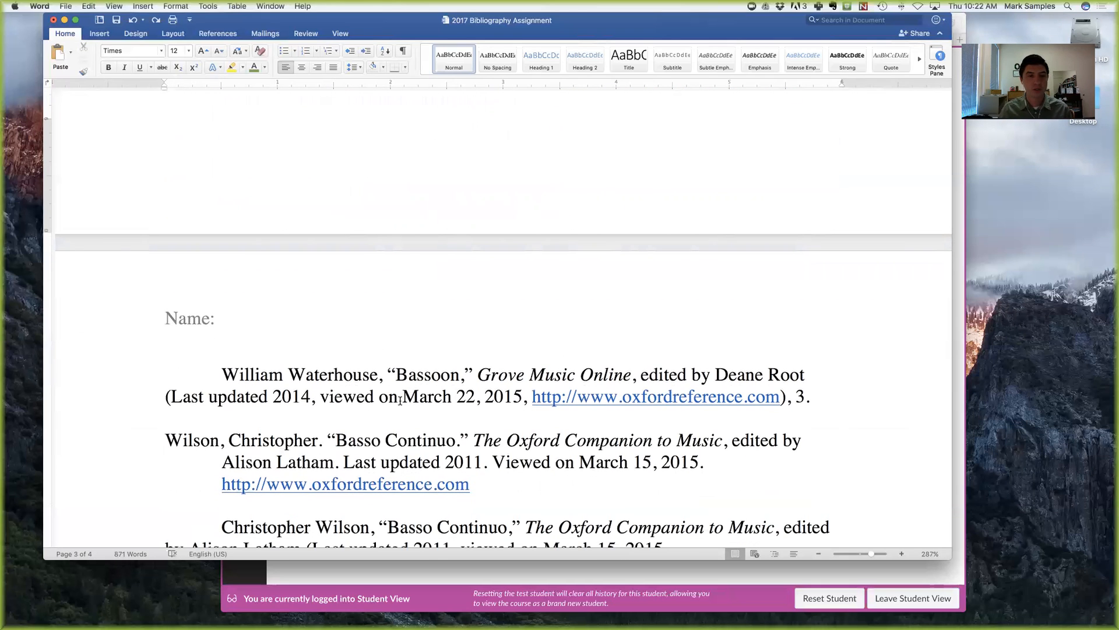
scroll(399, 400, down, 3)
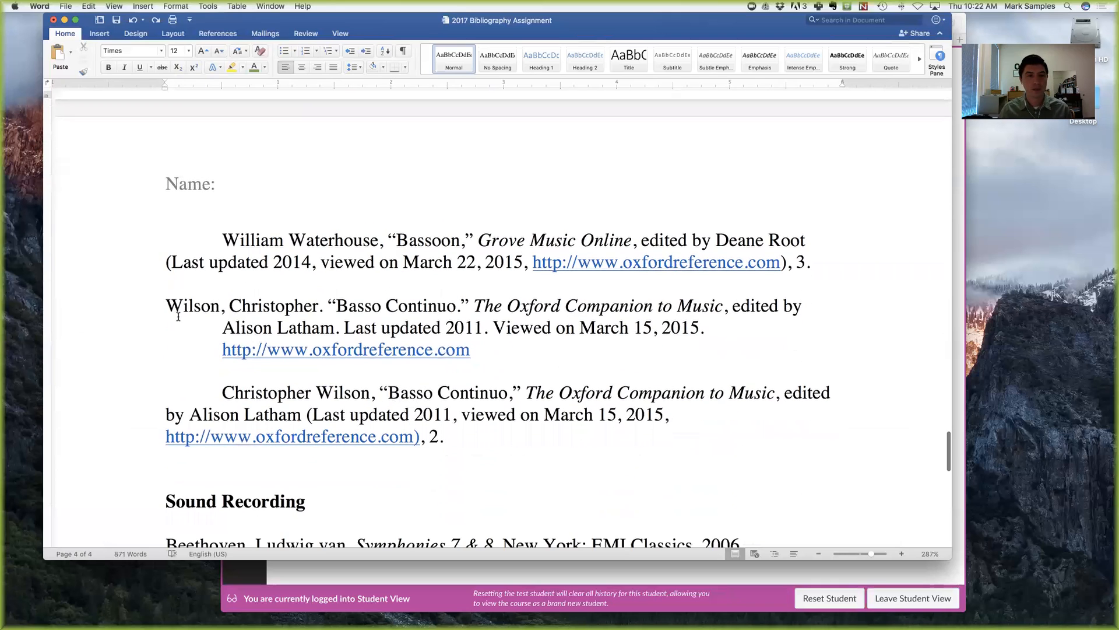
scroll(353, 466, down, 5)
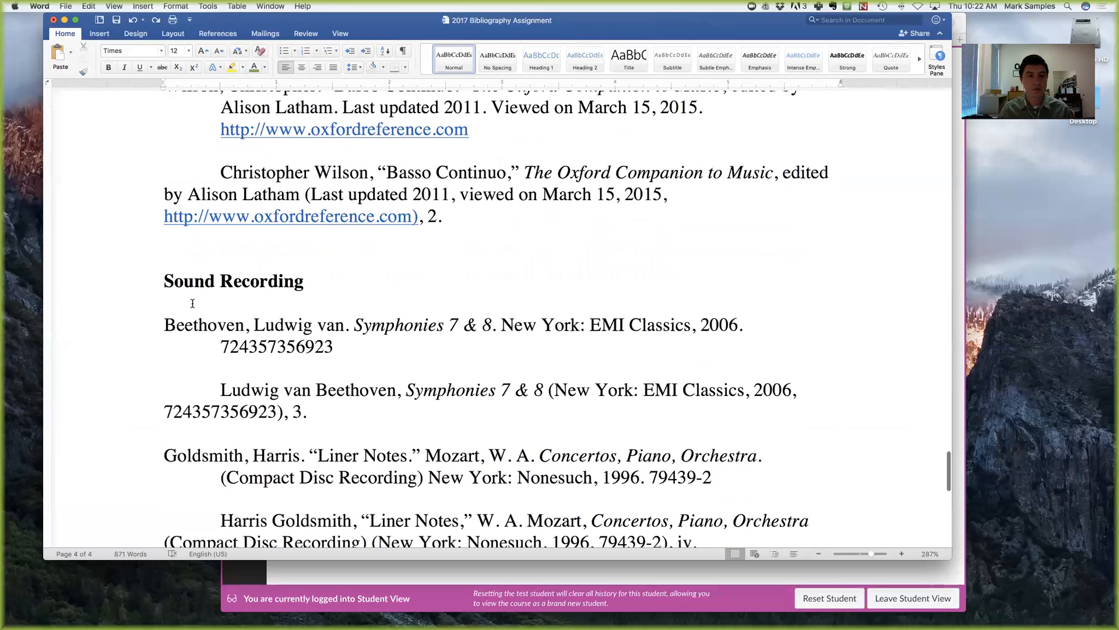
scroll(382, 366, down, 2)
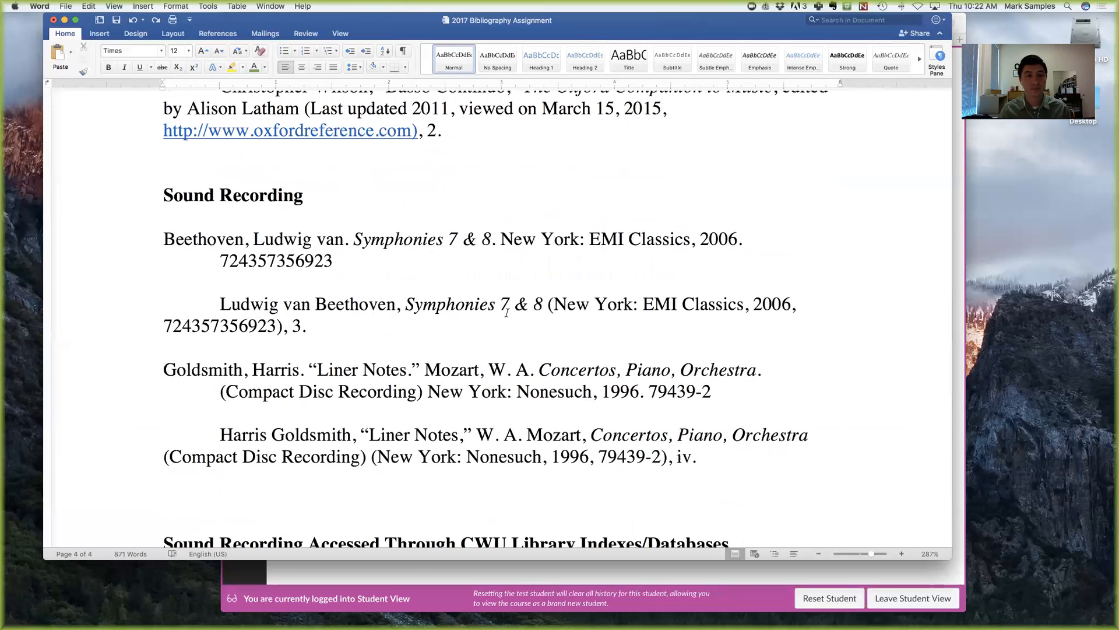
Highlight the Symphonies 7 & 8 bibliography entry under Sound Recording Accessed Through CWU Library Indexes/Databases.
scroll(488, 353, down, 9)
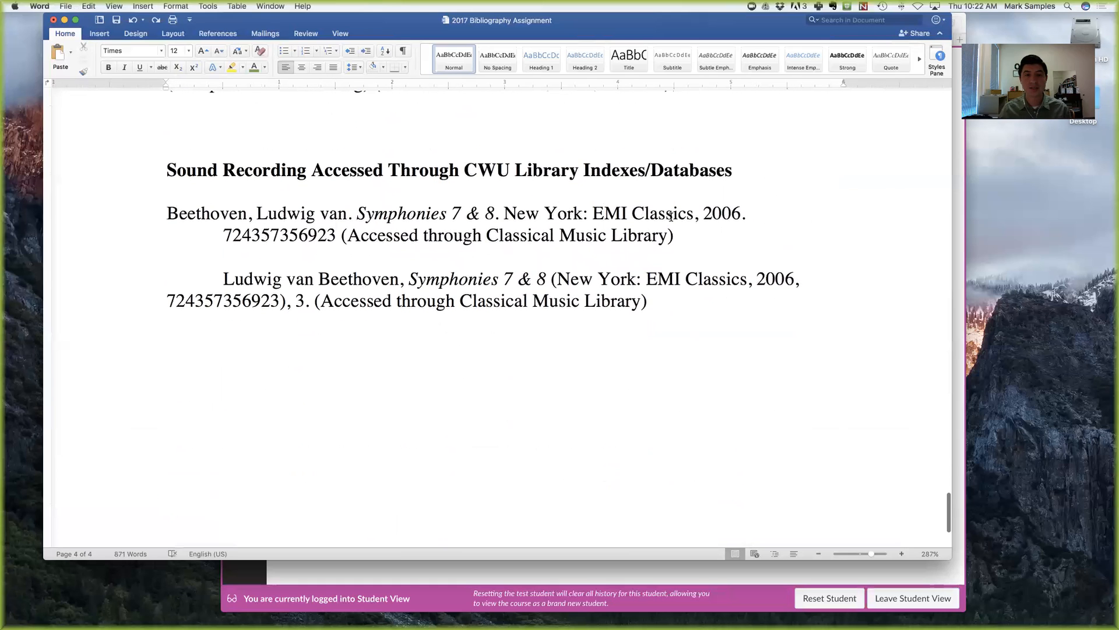
click(168, 211)
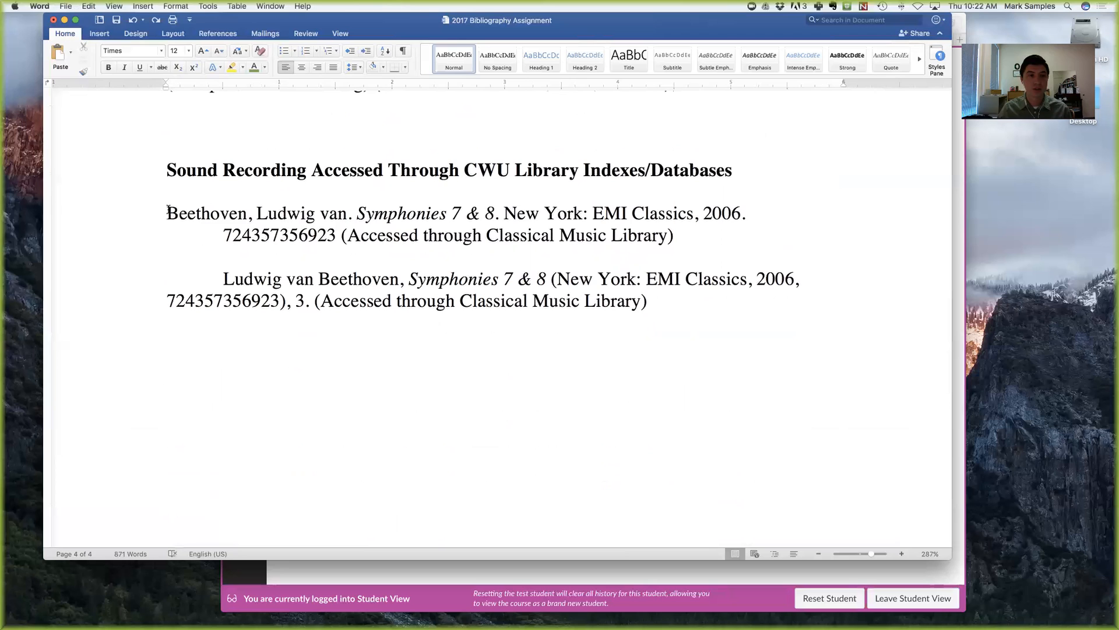
drag(414, 201, 676, 235)
scroll(676, 233, down, 2)
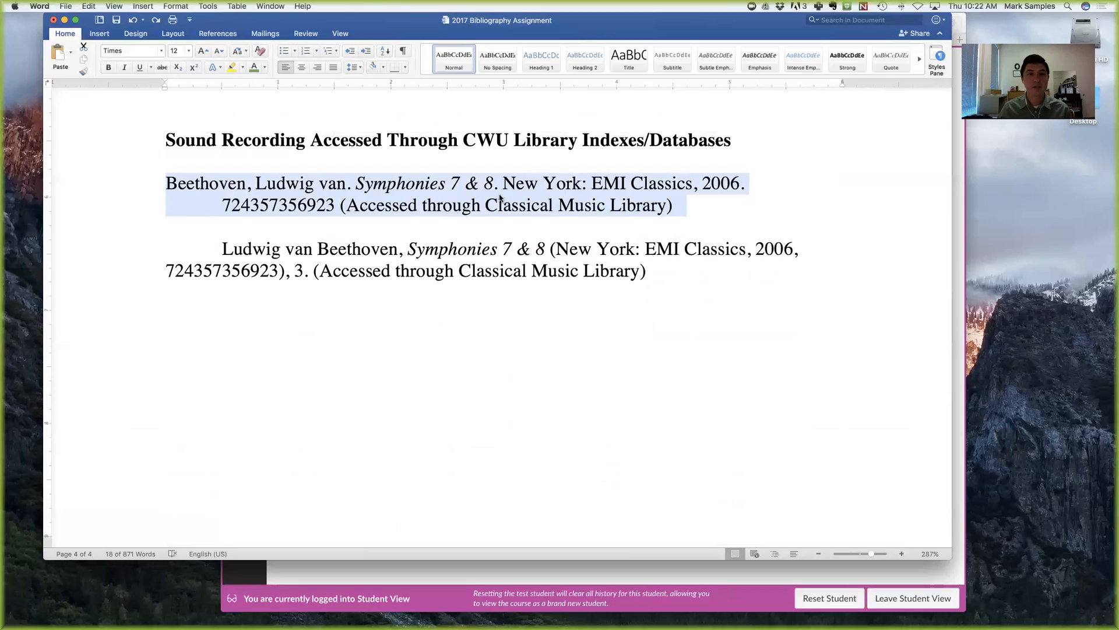
Insert a page break after the last sound recording example at the end of the document.
scroll(499, 197, up, 5)
scroll(499, 194, up, 20)
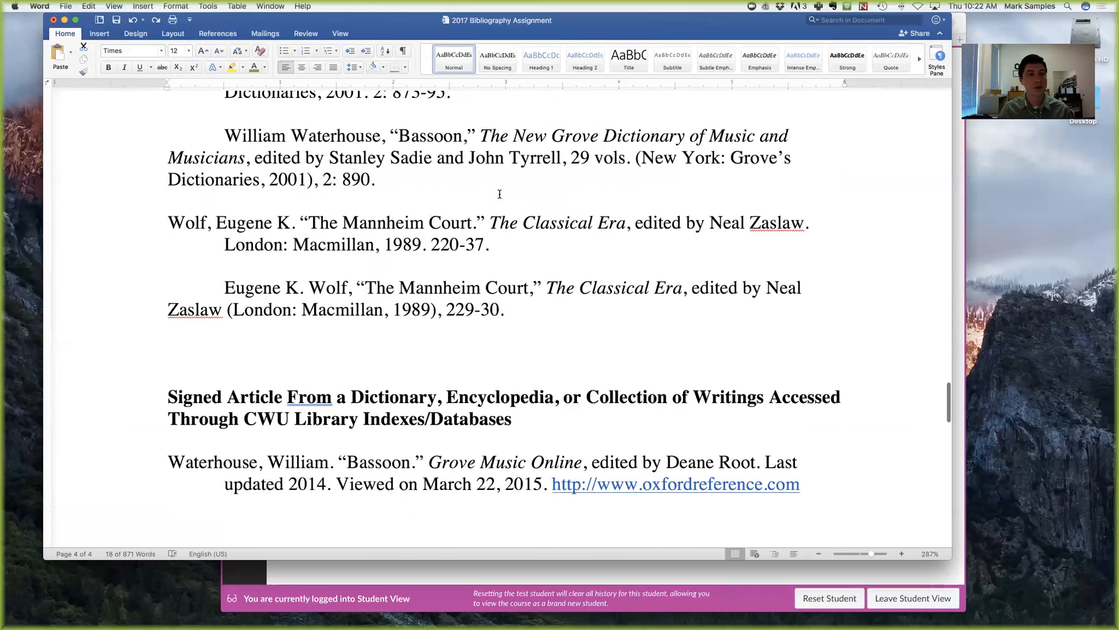
scroll(500, 194, up, 20)
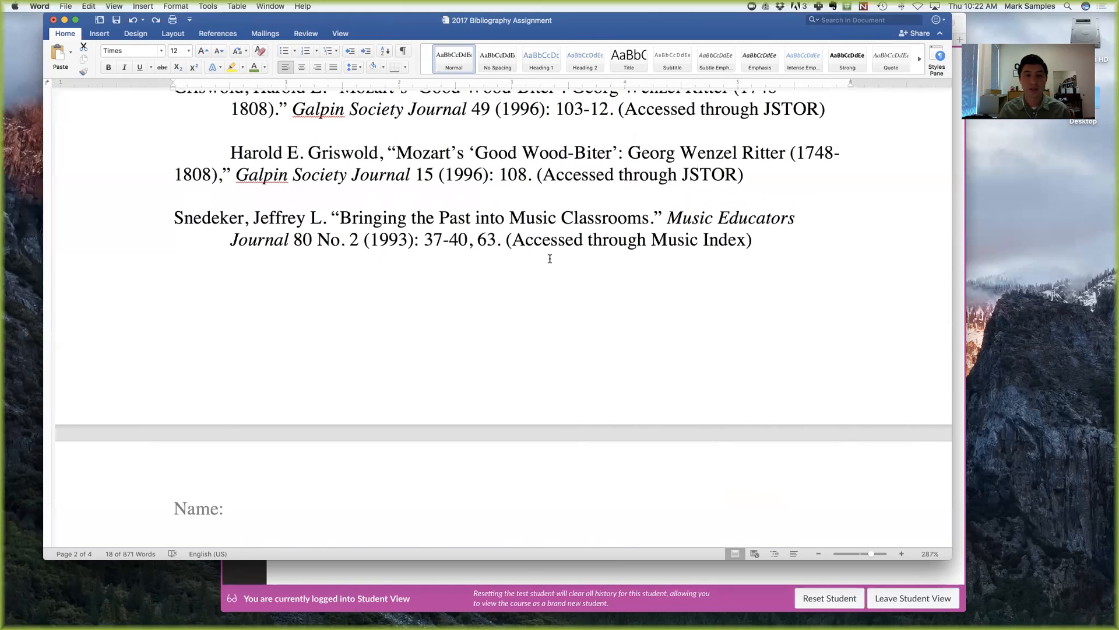
scroll(549, 258, down, 15)
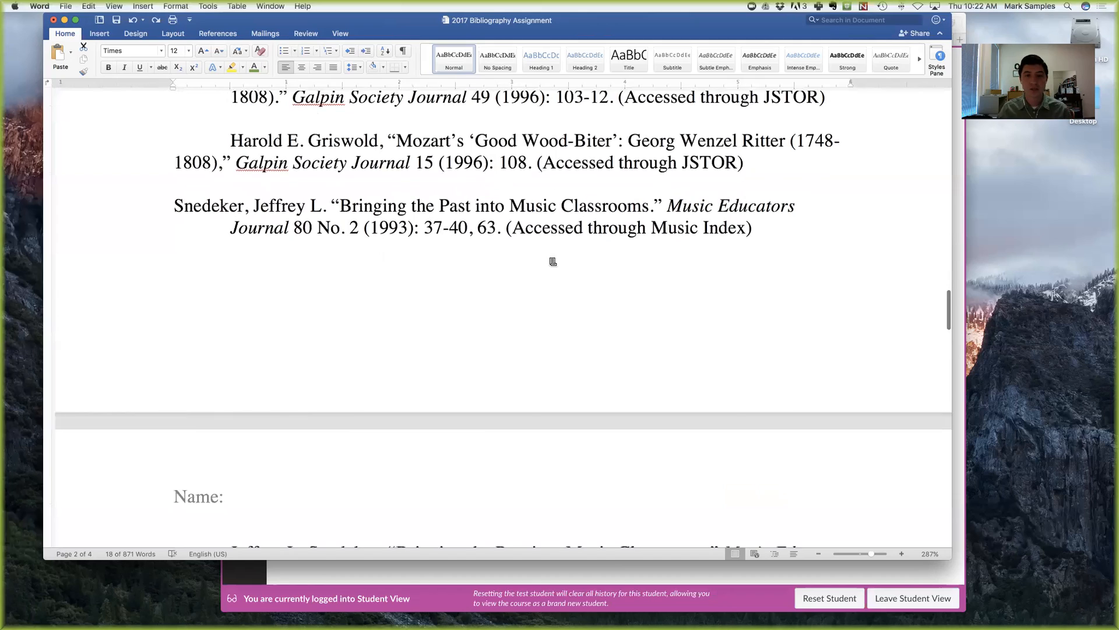
scroll(552, 262, down, 15)
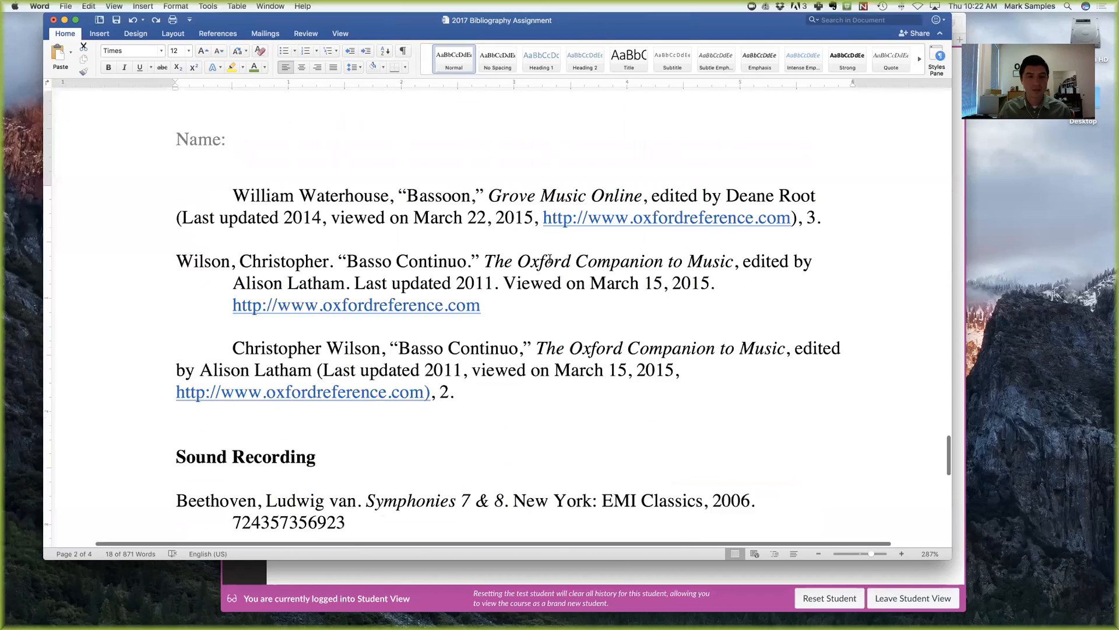
click(688, 381)
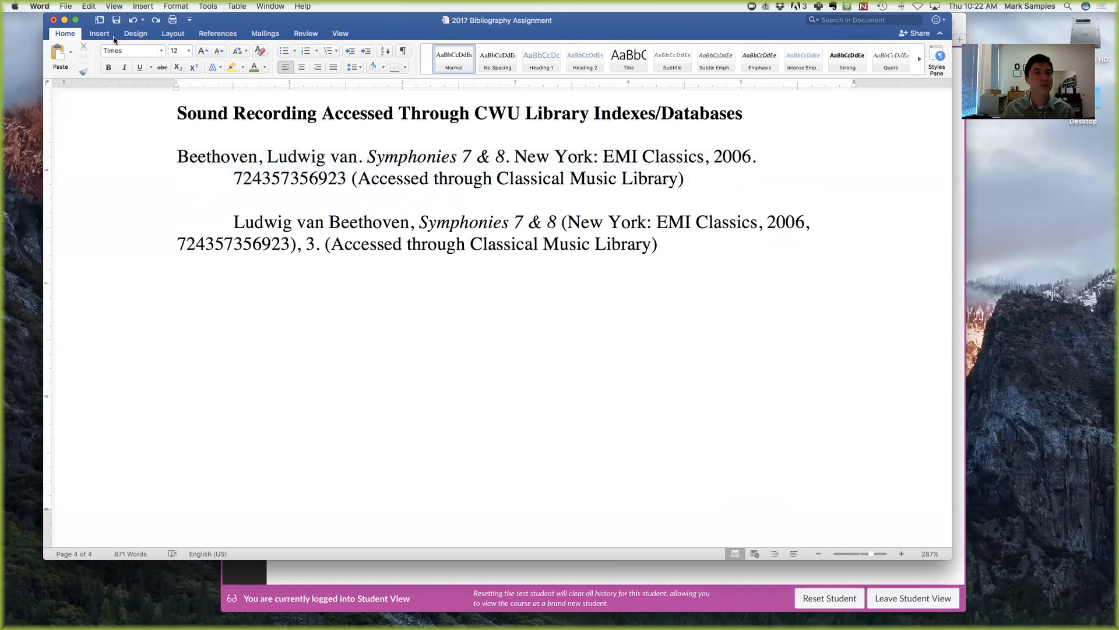
click(133, 7)
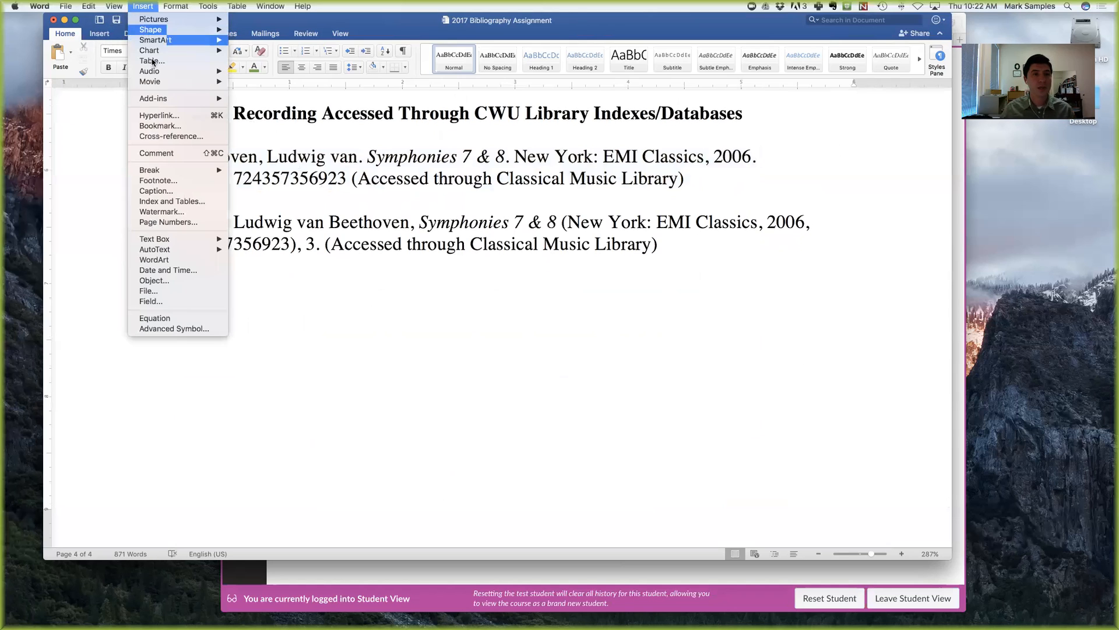
mouse_move(172, 174)
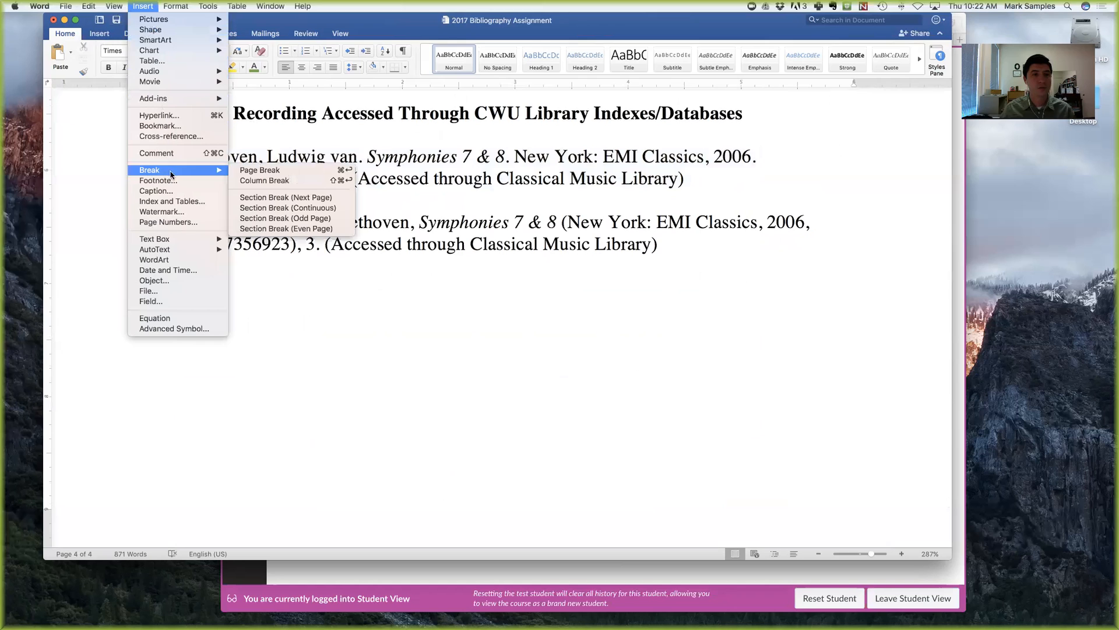
click(245, 169)
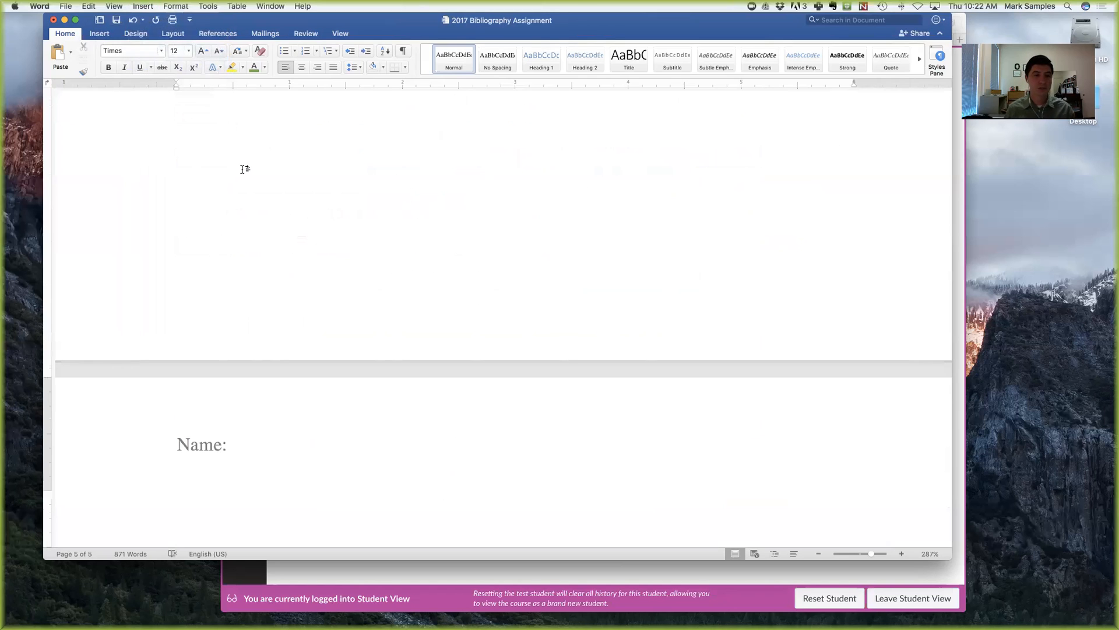
Begin the heading on the new page with the student's full name, followed by the line "Bibliography Assignment".
text(Mark )
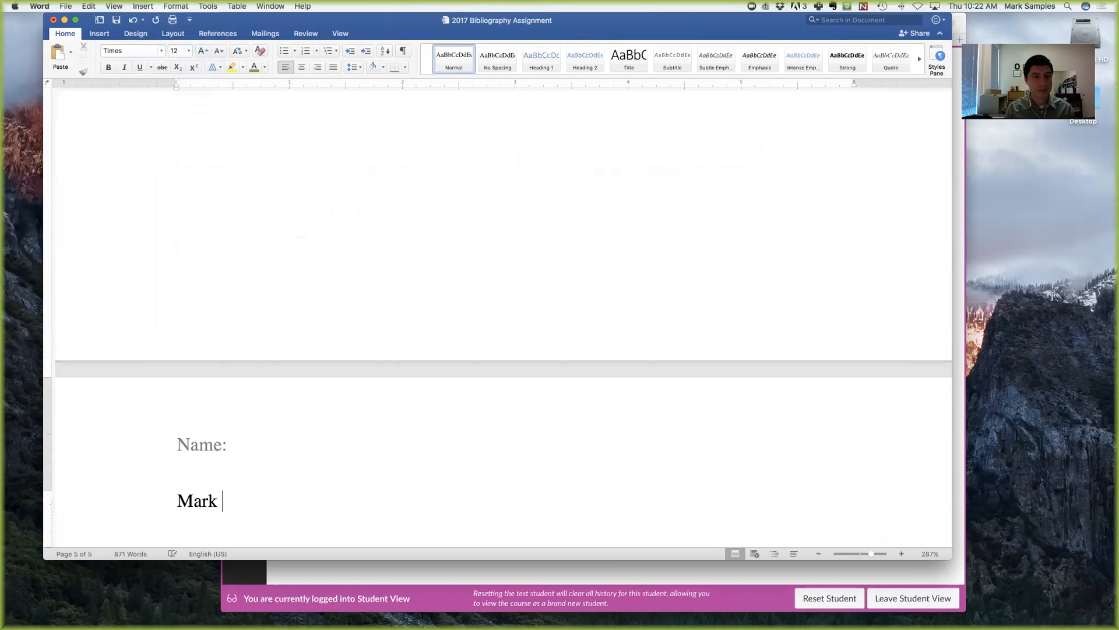
text(Samples)
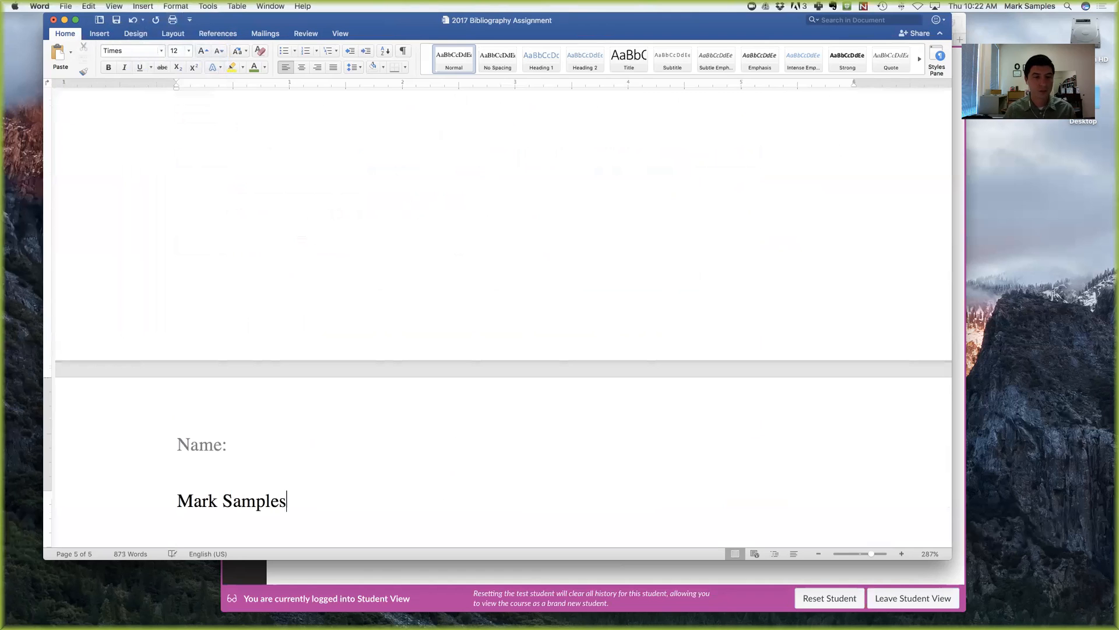
scroll(315, 450, down, 5)
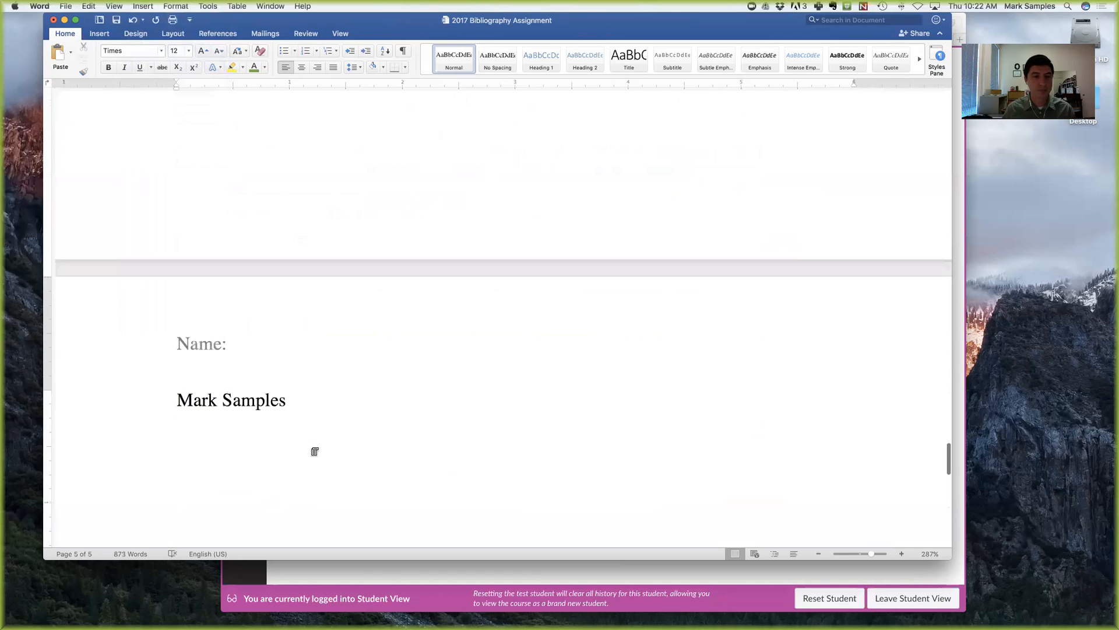
key(Return)
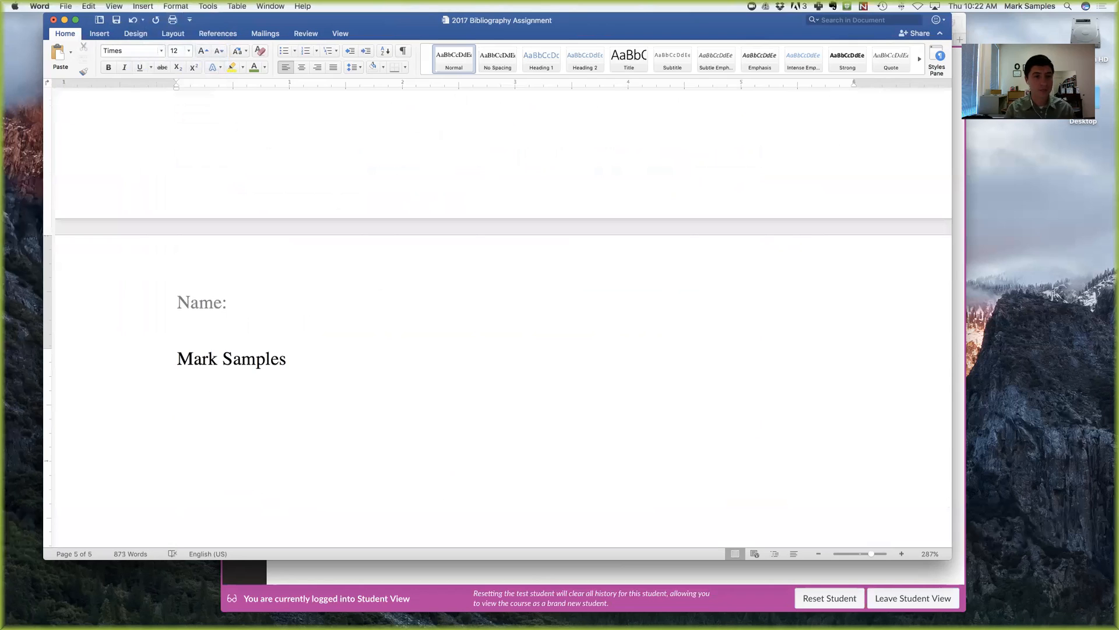
text(Bib)
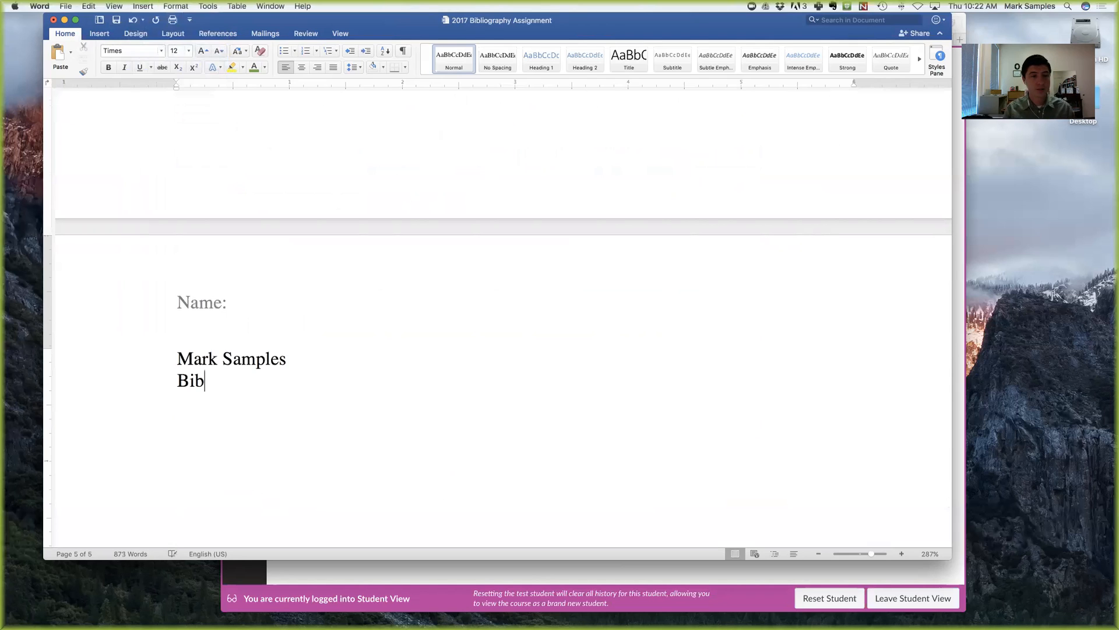
text(liography A)
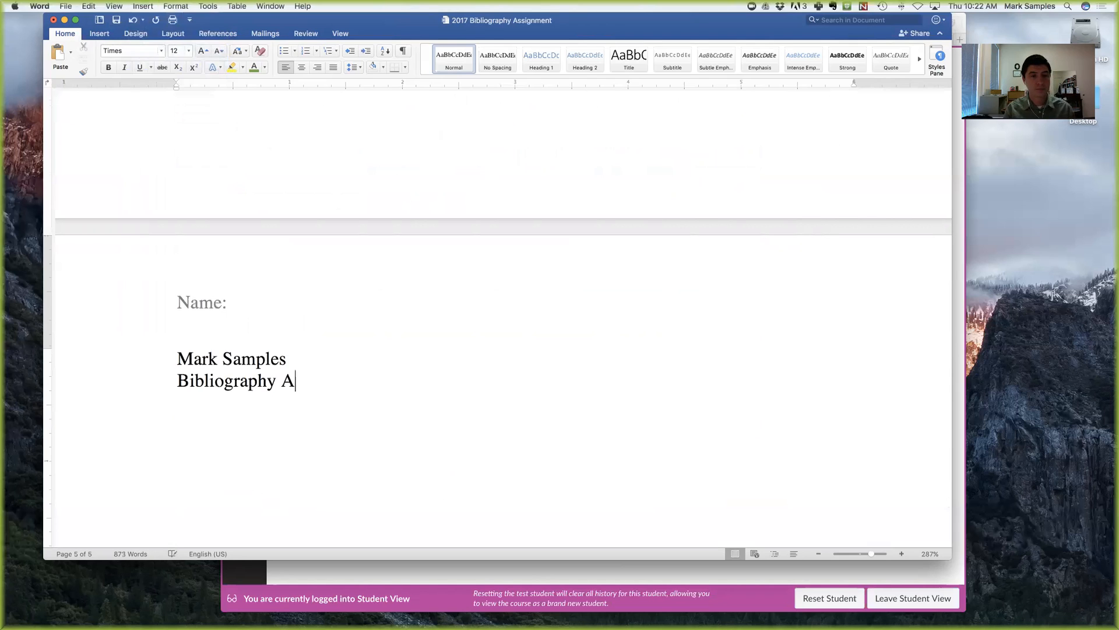
text(ssignment)
Add the heading lines "Music History I" and "Sept. 28, 2017" below the assignment title.
key(Return)
text(Musico)
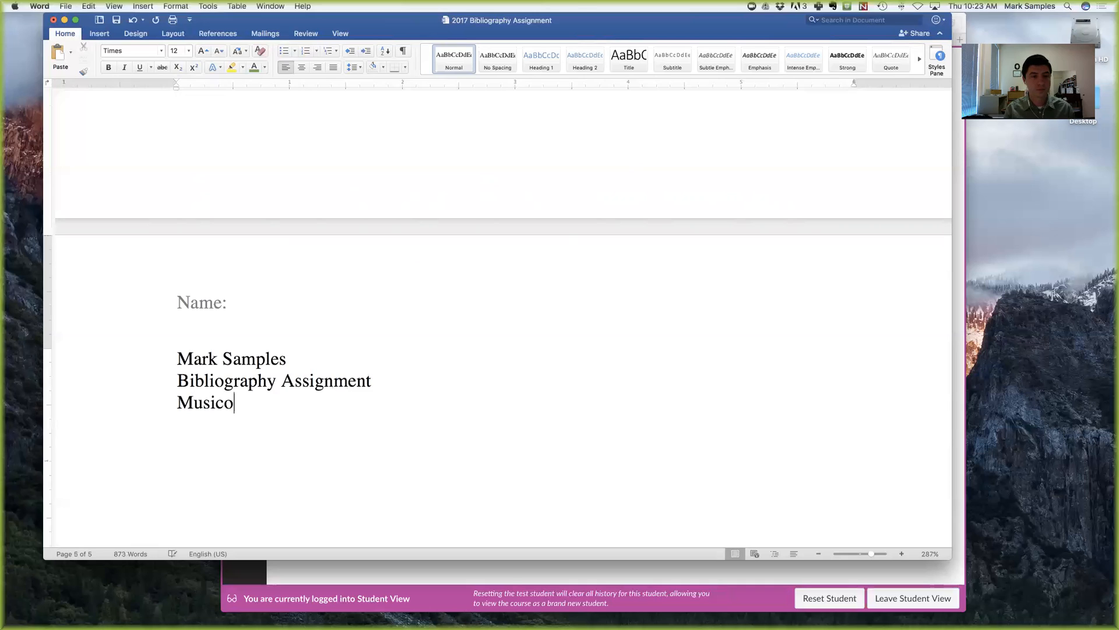
key(BackSpace)
text(History I)
key(Return)
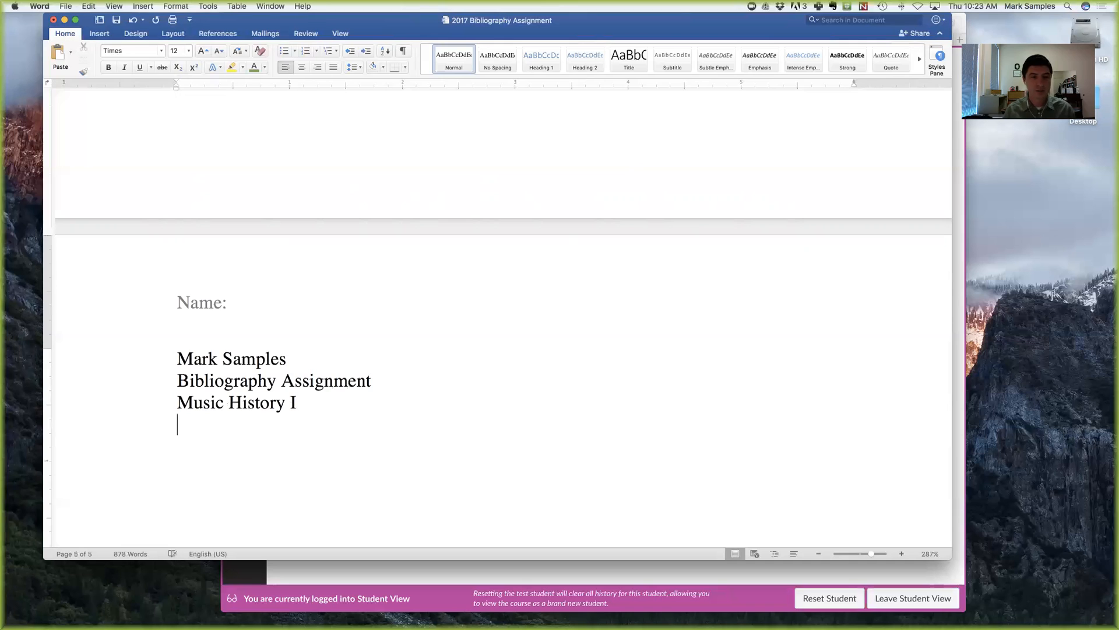
mouse_move(395, 621)
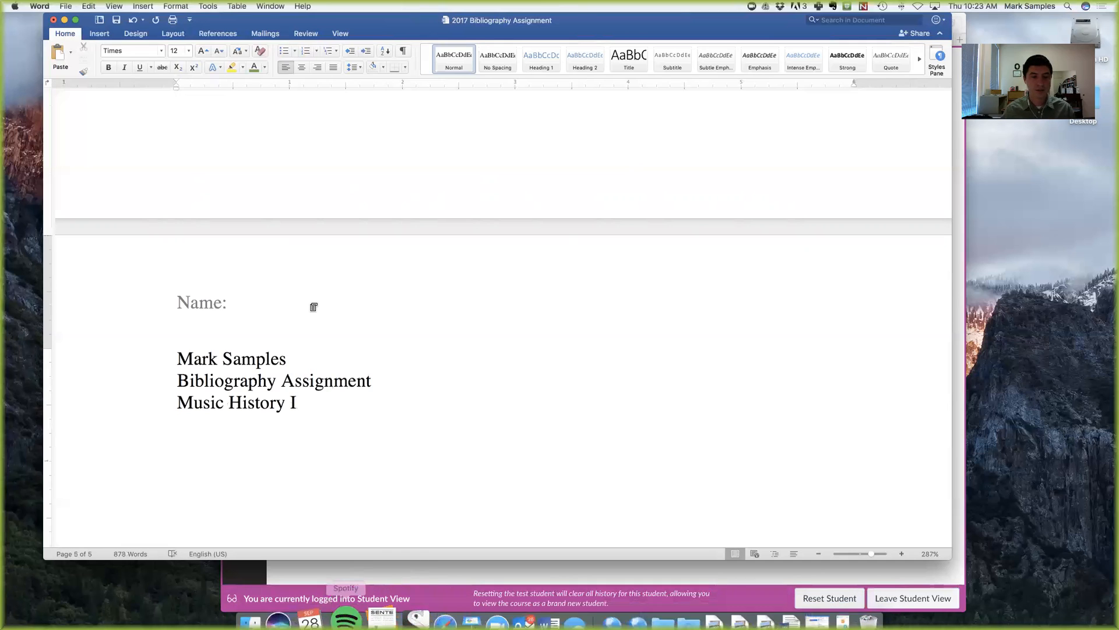
text(Sept. 28, 2017)
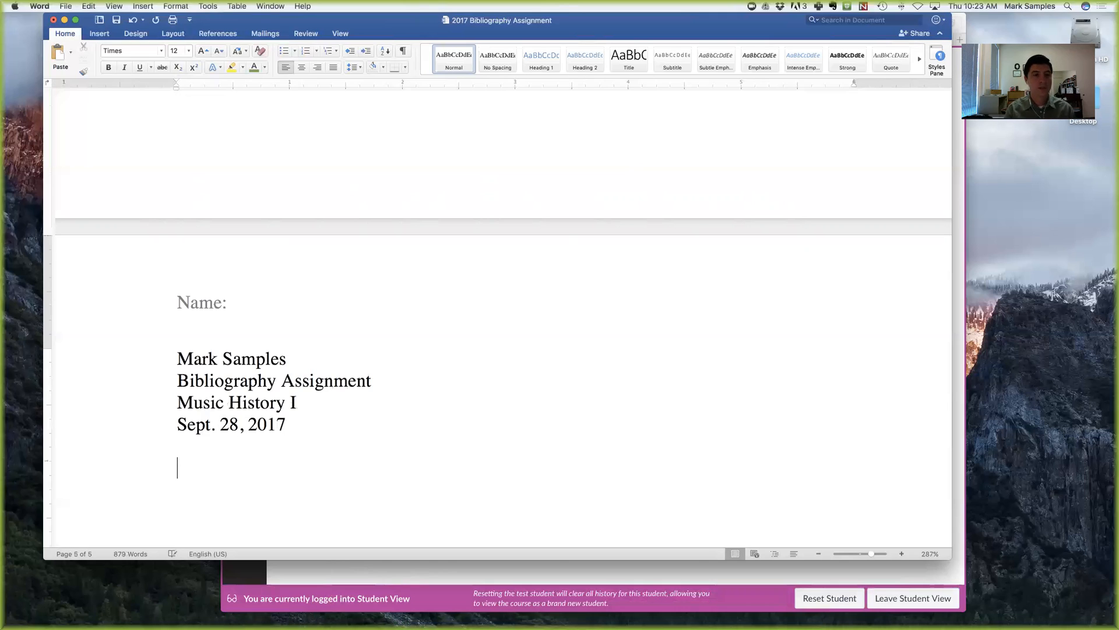
Add a bold "Books" section title below the date, separated by a blank line, and return to regular text.
scroll(501, 350, down, 2)
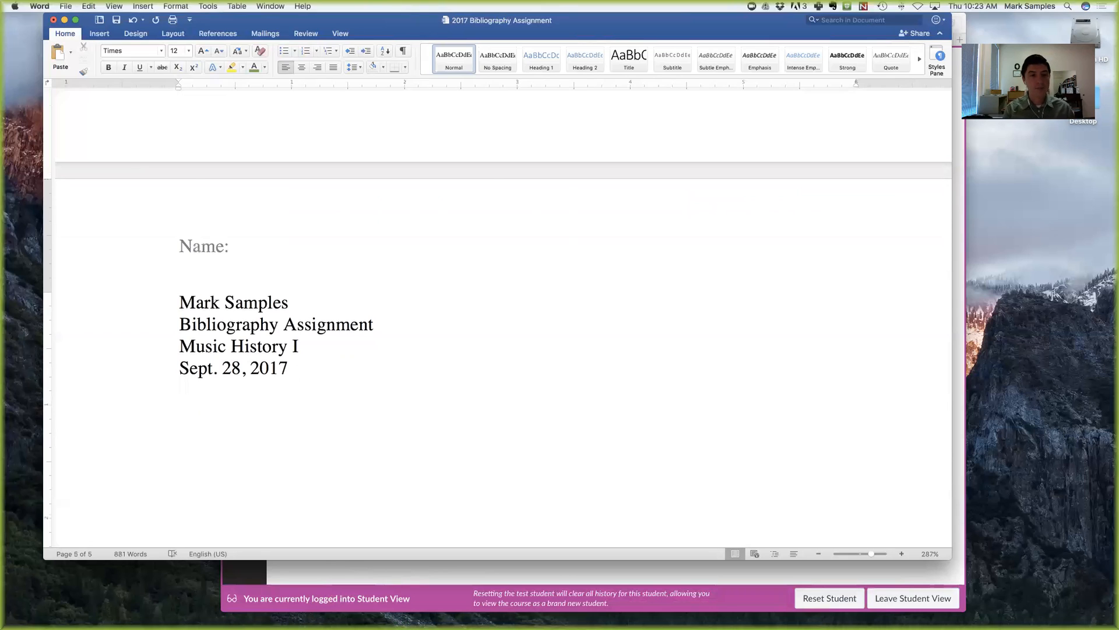
key(Return)
key(super+b)
text(Books)
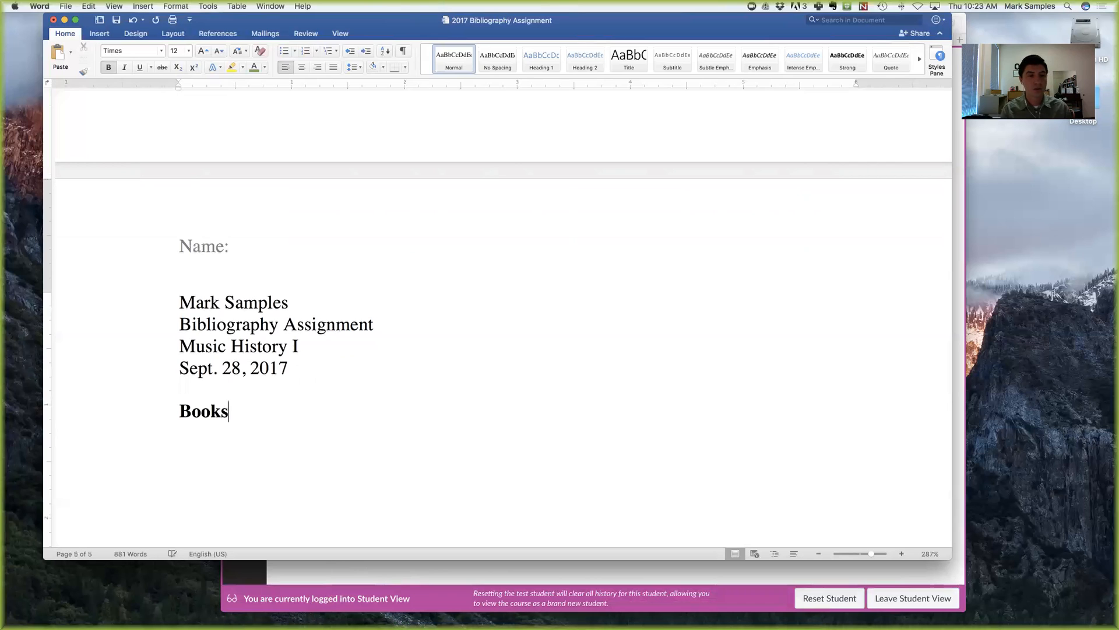
key(super+b)
key(Return)
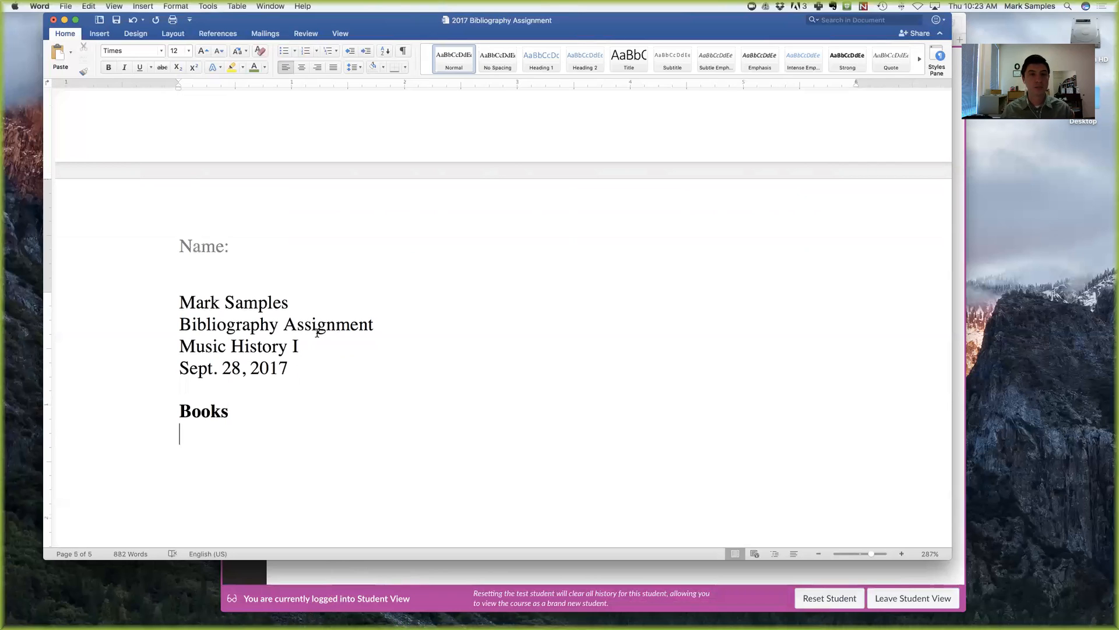
Go back to the assignment instructions and highlight "Book" in the list of required source types.
scroll(317, 332, up, 20)
scroll(317, 333, up, 20)
scroll(317, 332, up, 10)
scroll(202, 463, down, 3)
double_click(202, 463)
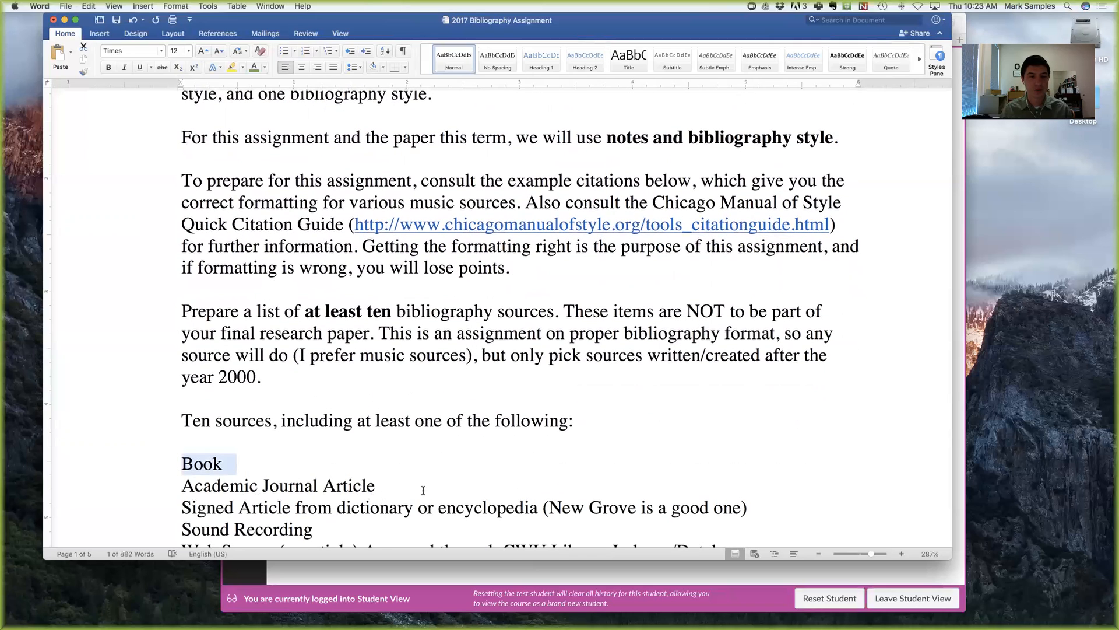
Return to the line below the "Books" title and give it a first-line indent of about half an inch.
scroll(423, 490, down, 20)
scroll(423, 490, down, 20)
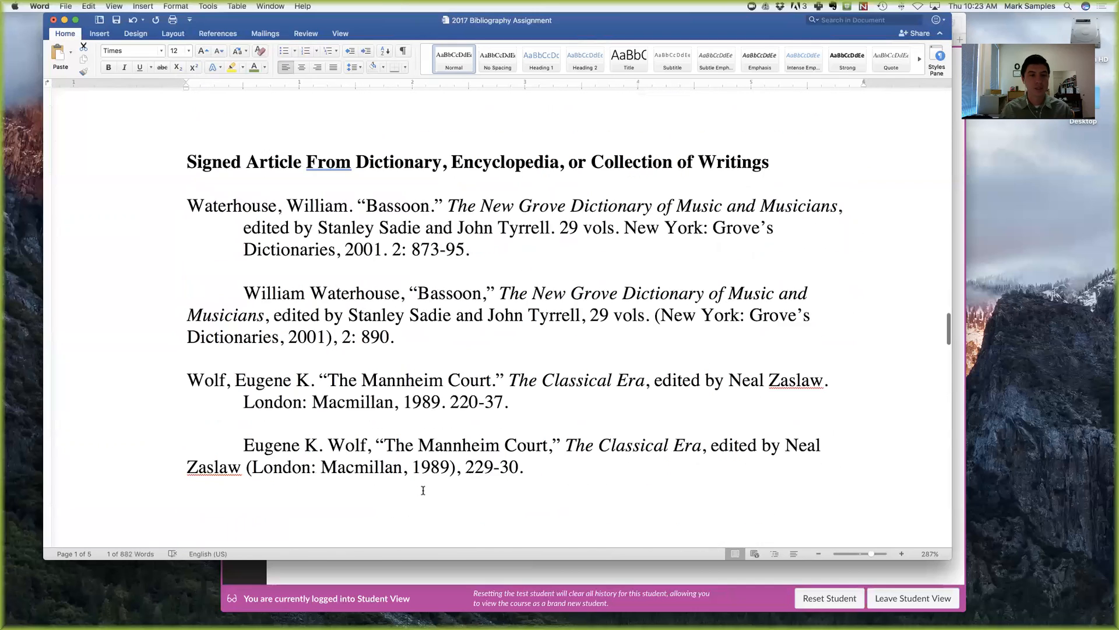
scroll(424, 490, down, 2)
click(423, 490)
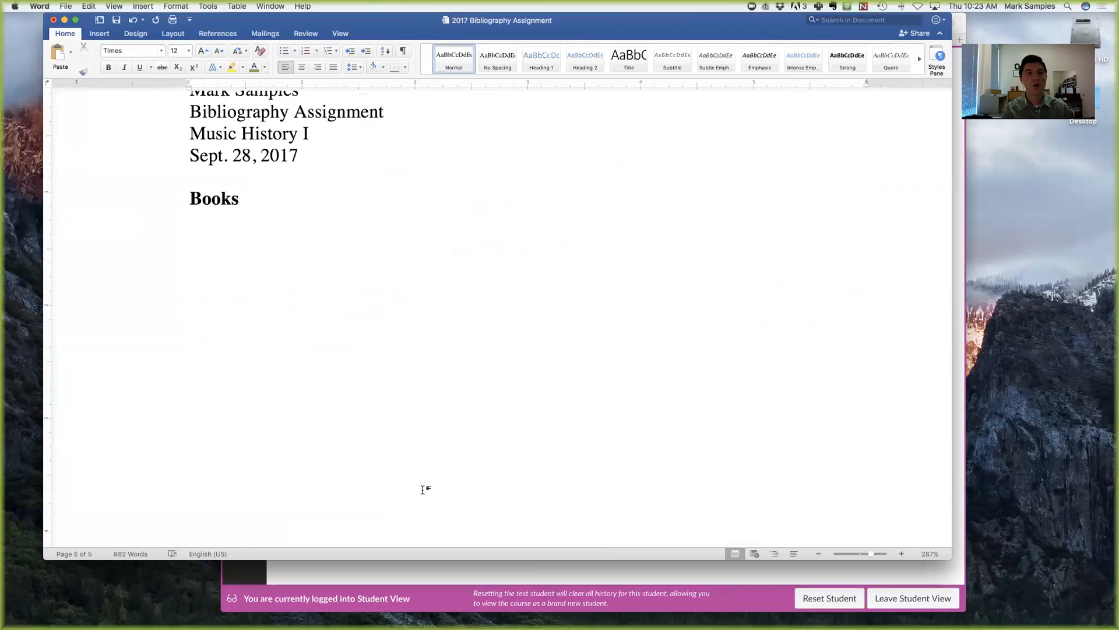
key(Return)
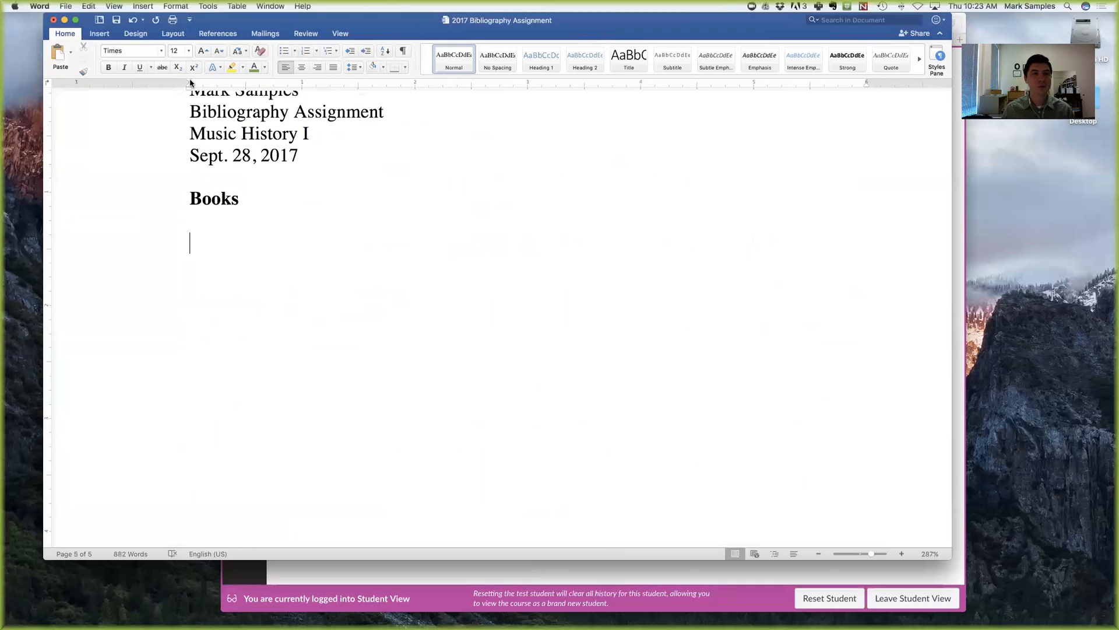
drag(189, 81, 244, 85)
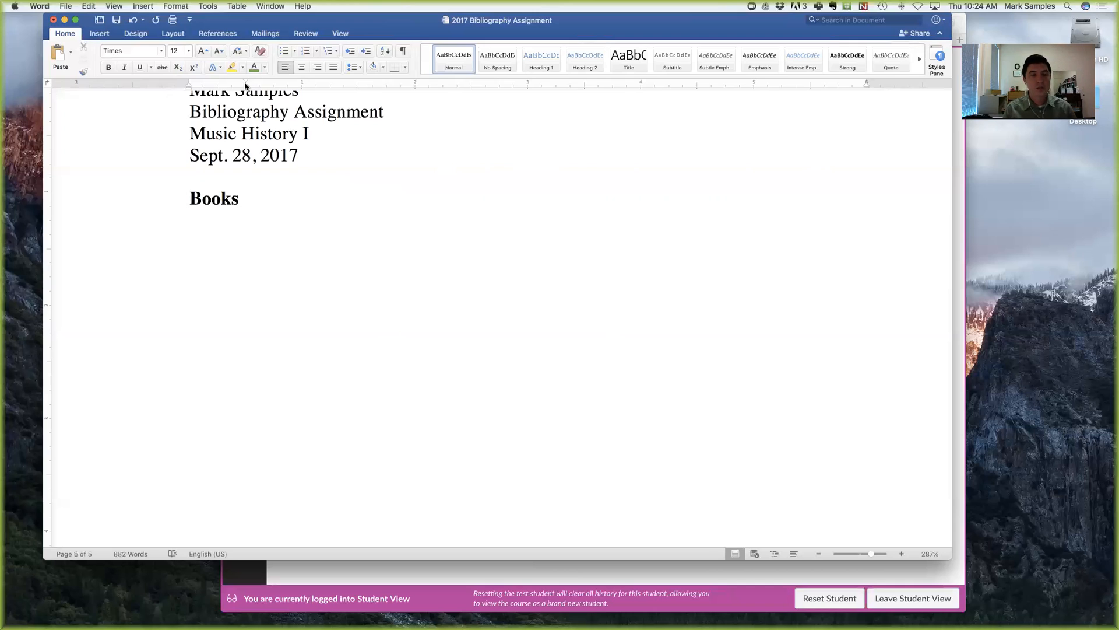
Start the book note with the author's full name, a comma and the italic title "May Irwin: Singing, Shouting, and the Shadow of Minstrelsy".
text(S)
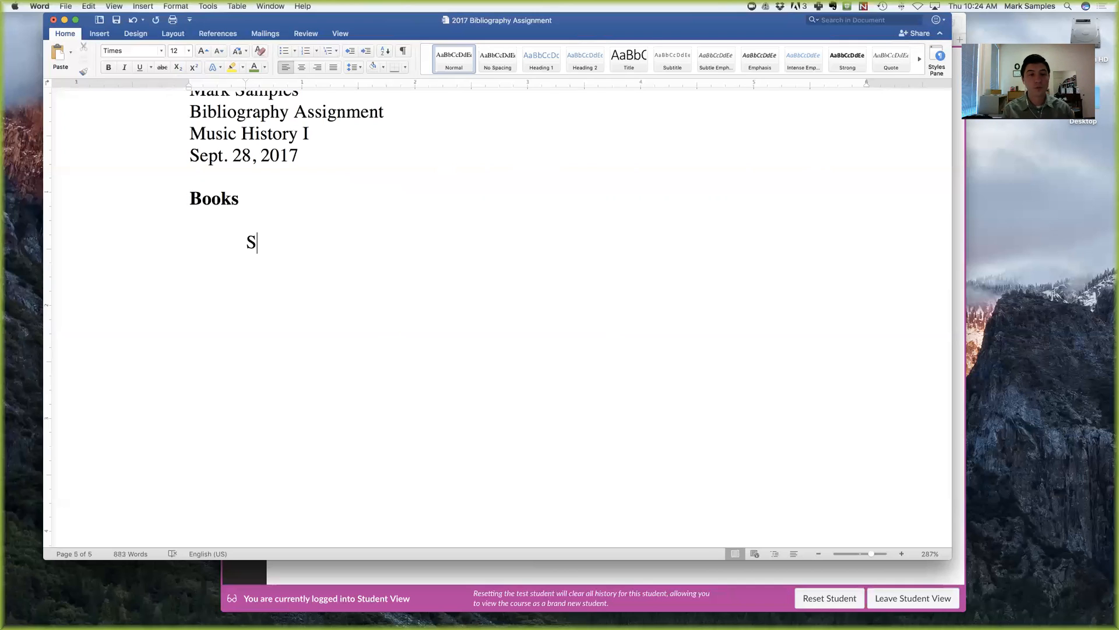
text(h)
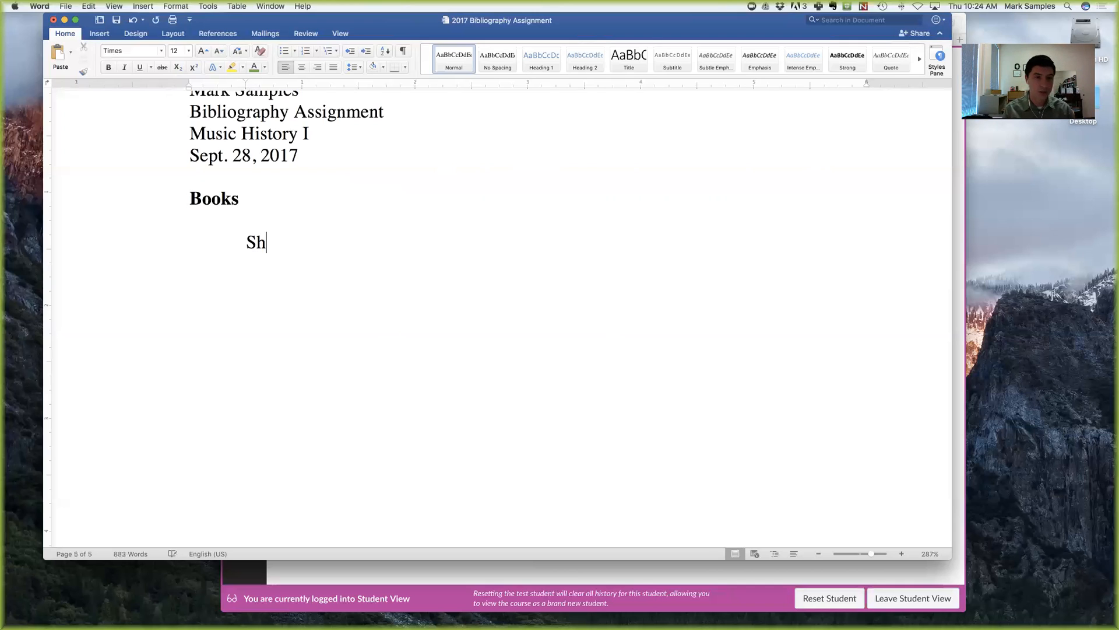
text(aron Ammen,)
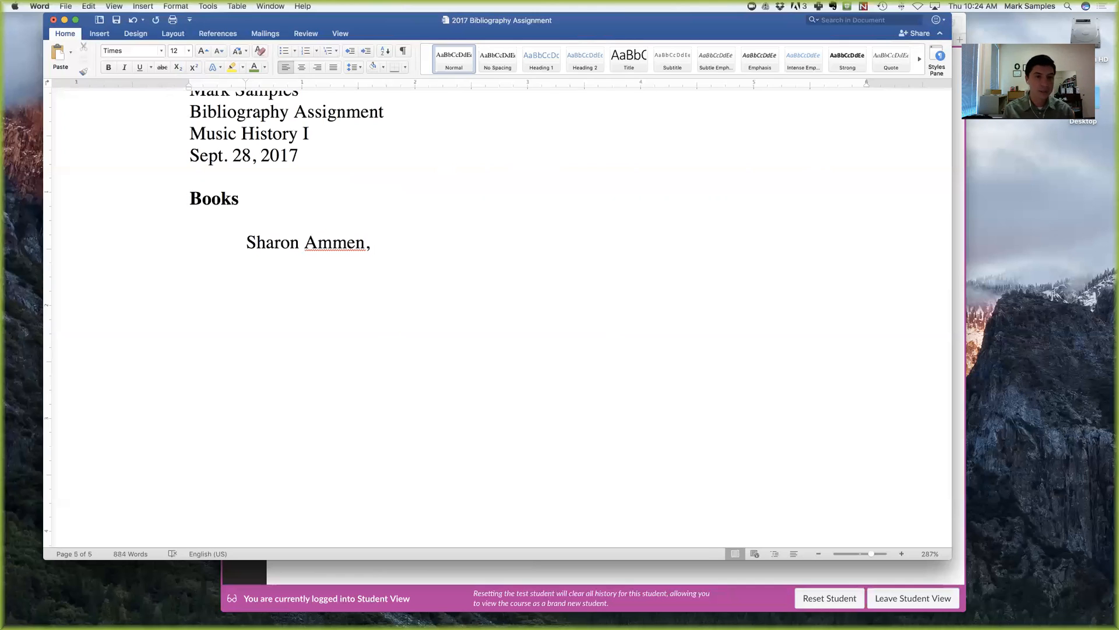
key(super+i)
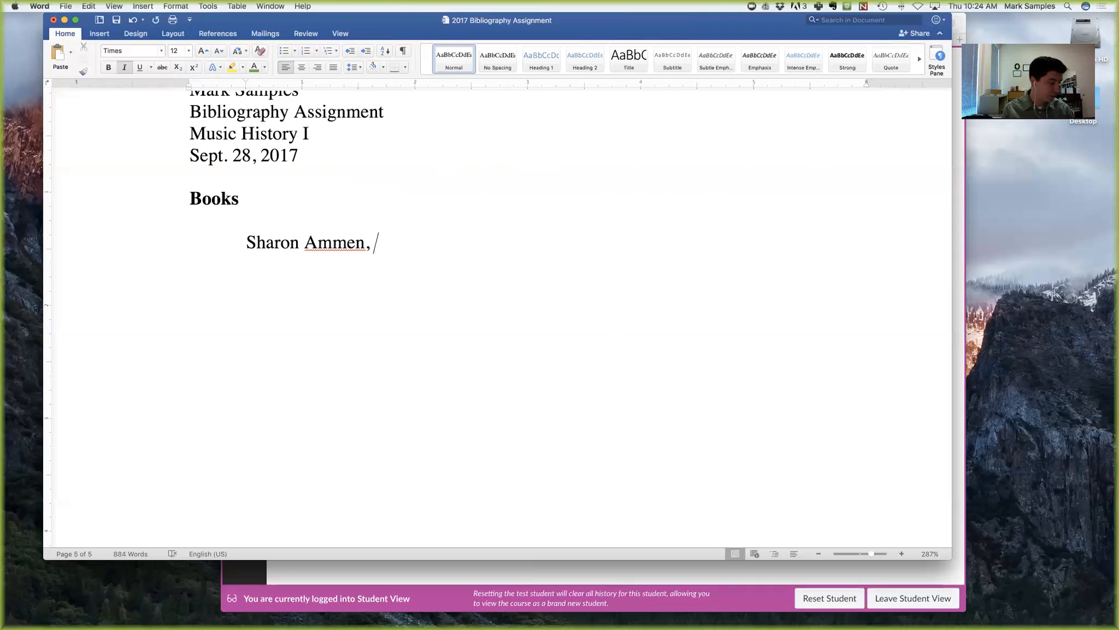
text(May Ir)
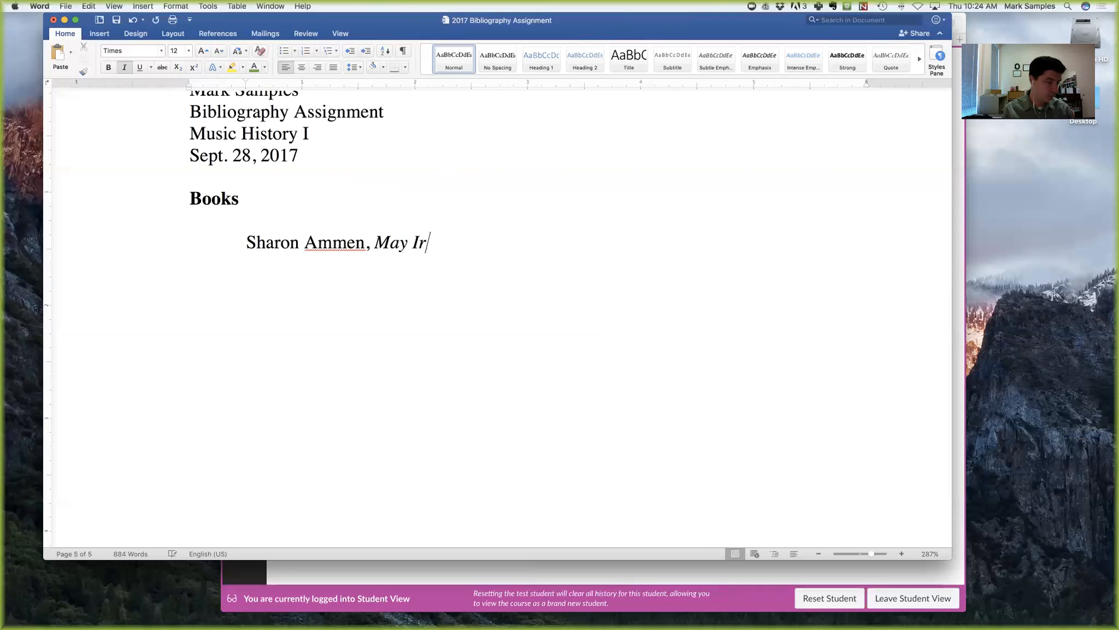
text(win)
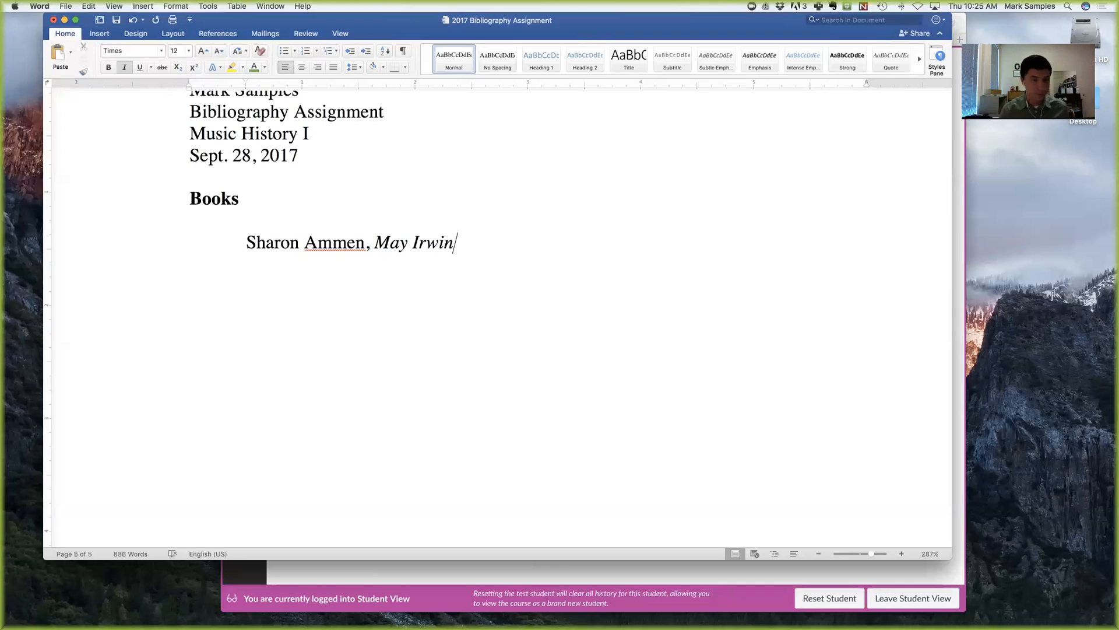
text(: )
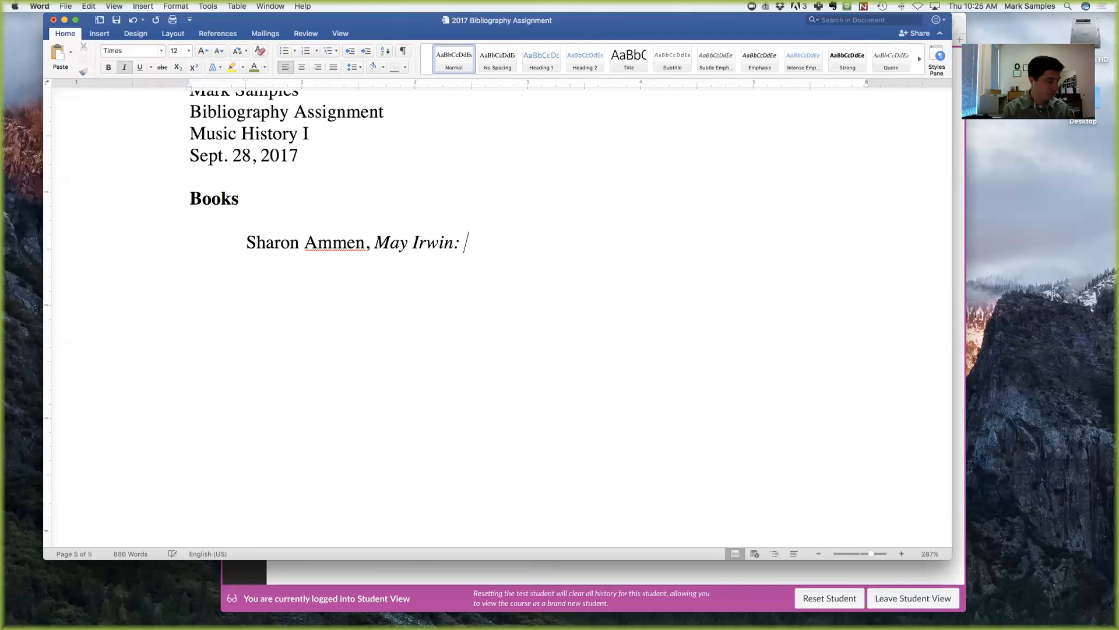
text(Singing, Shouting, and the Shadow of Minstrelsy)
key(super+i)
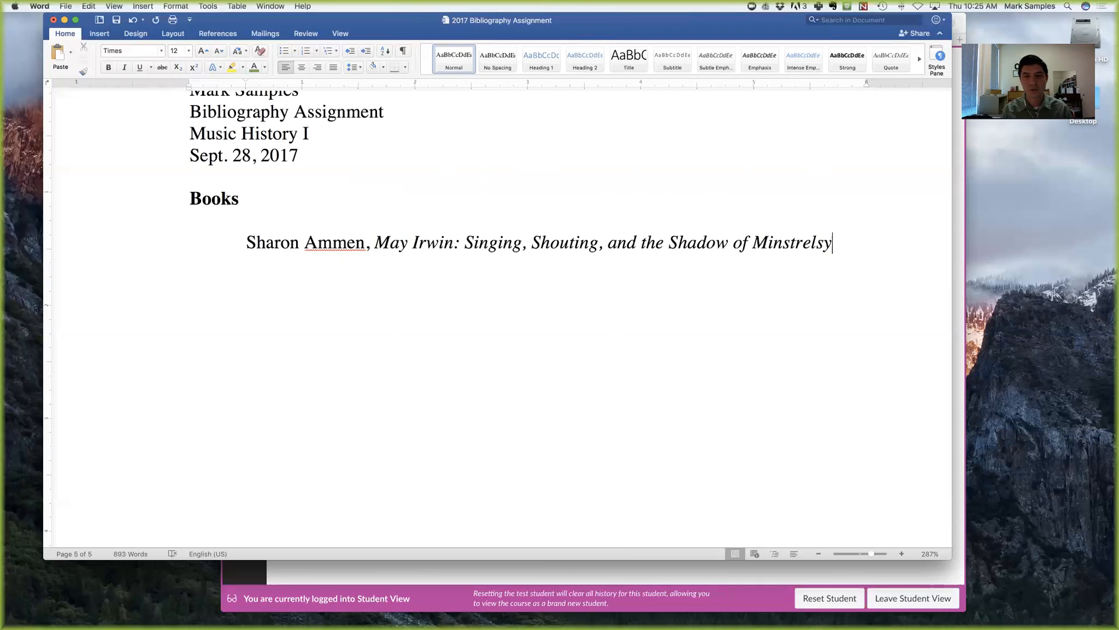
Add the publication details "(Champaign, IL, University of Illinois Press, 2017)" in regular text after the book title.
text(()
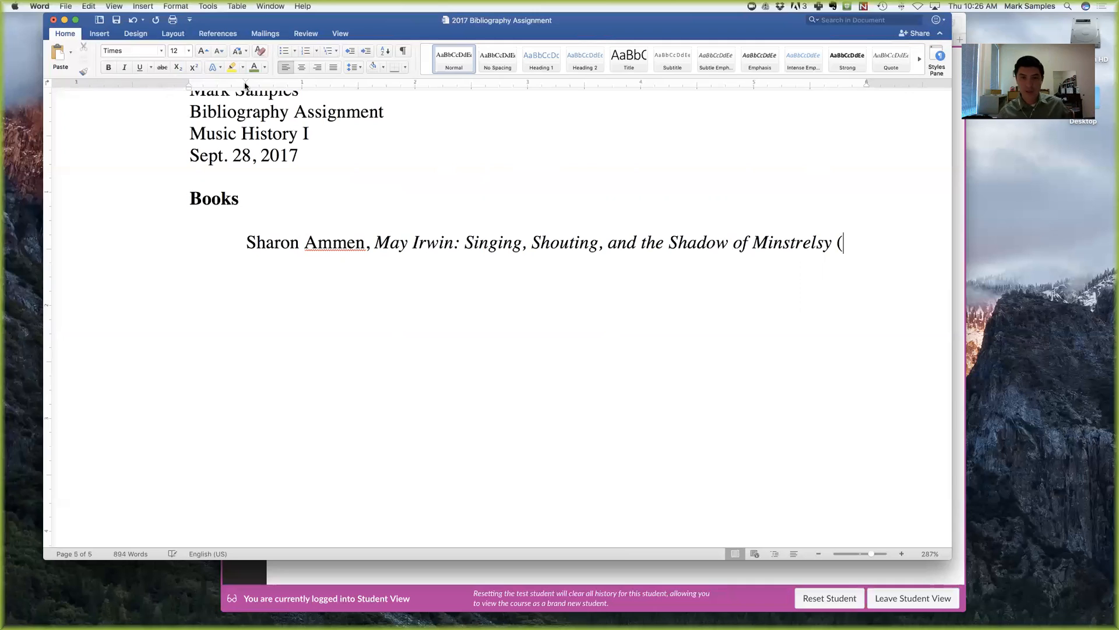
text(Cha)
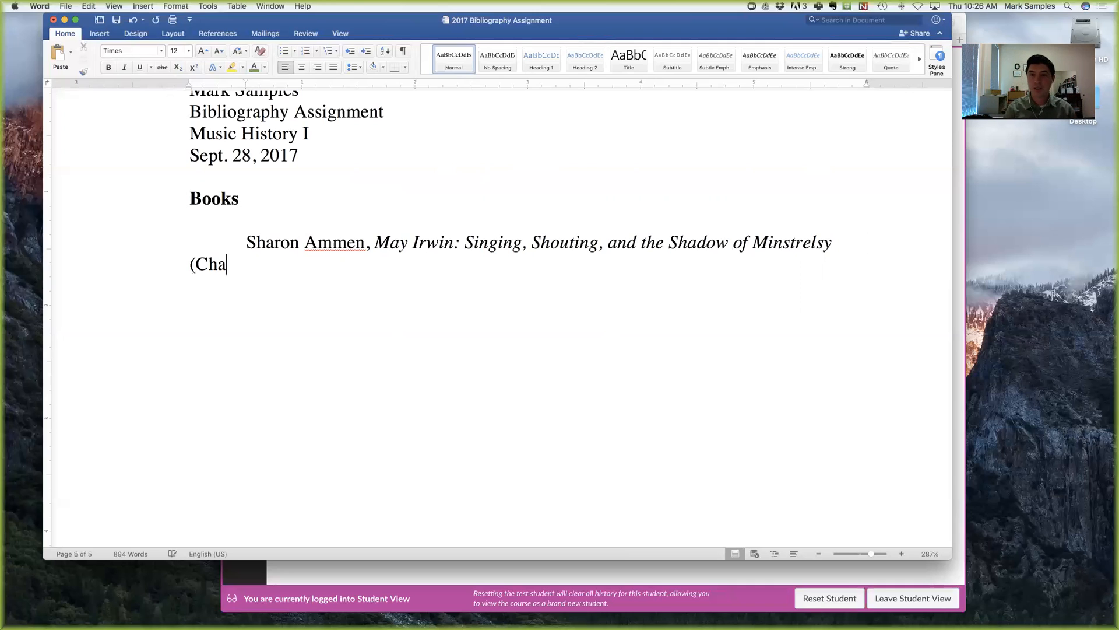
text(mpaign)
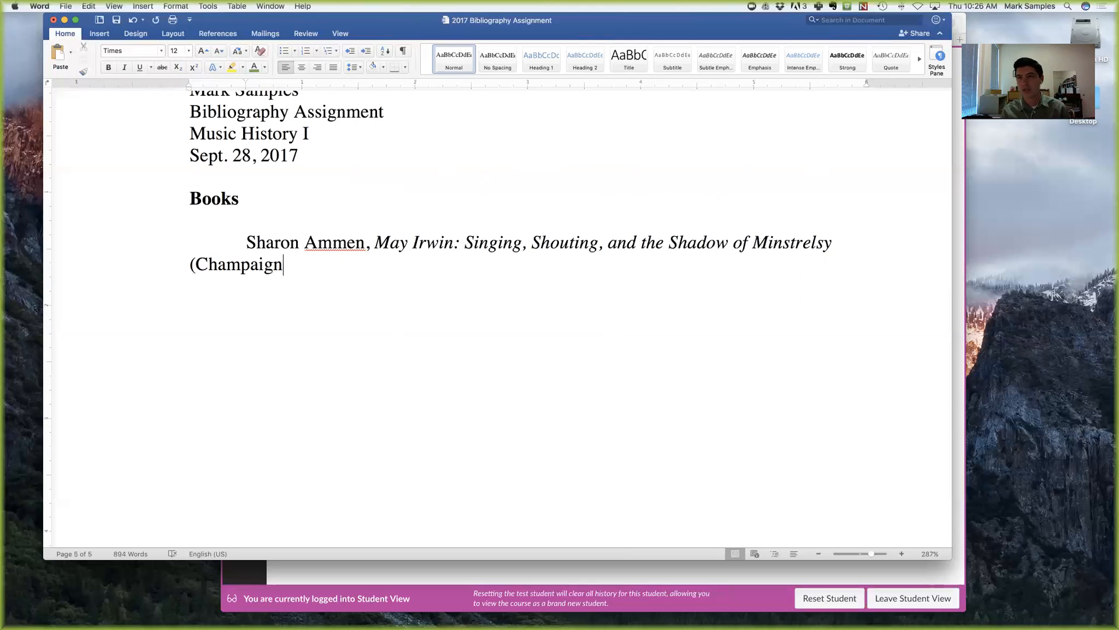
text(, IL)
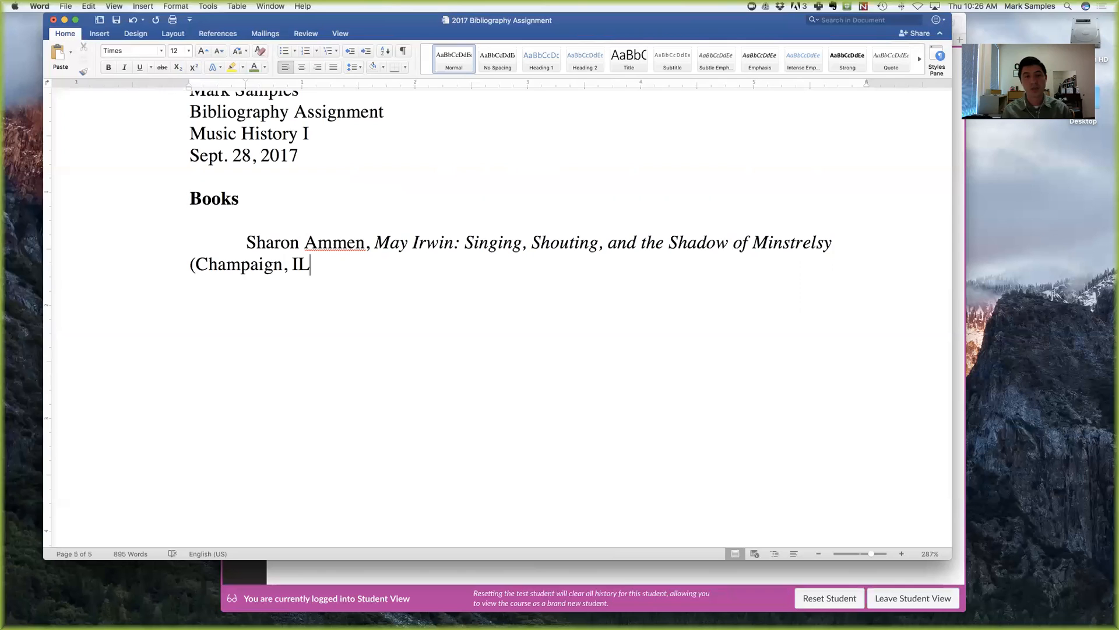
text(, )
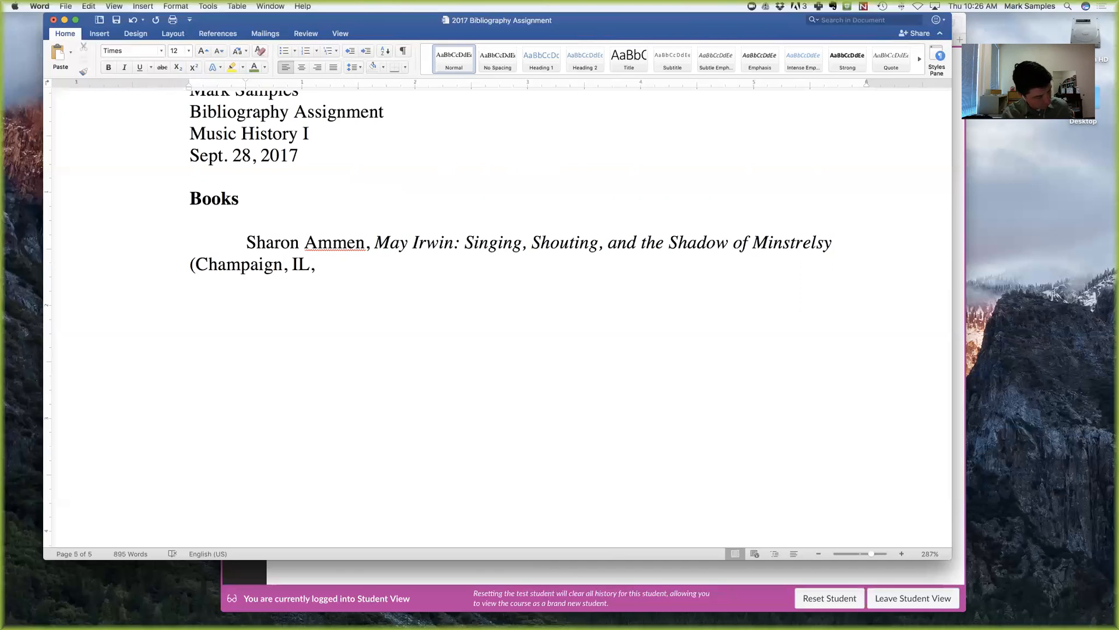
text(Un)
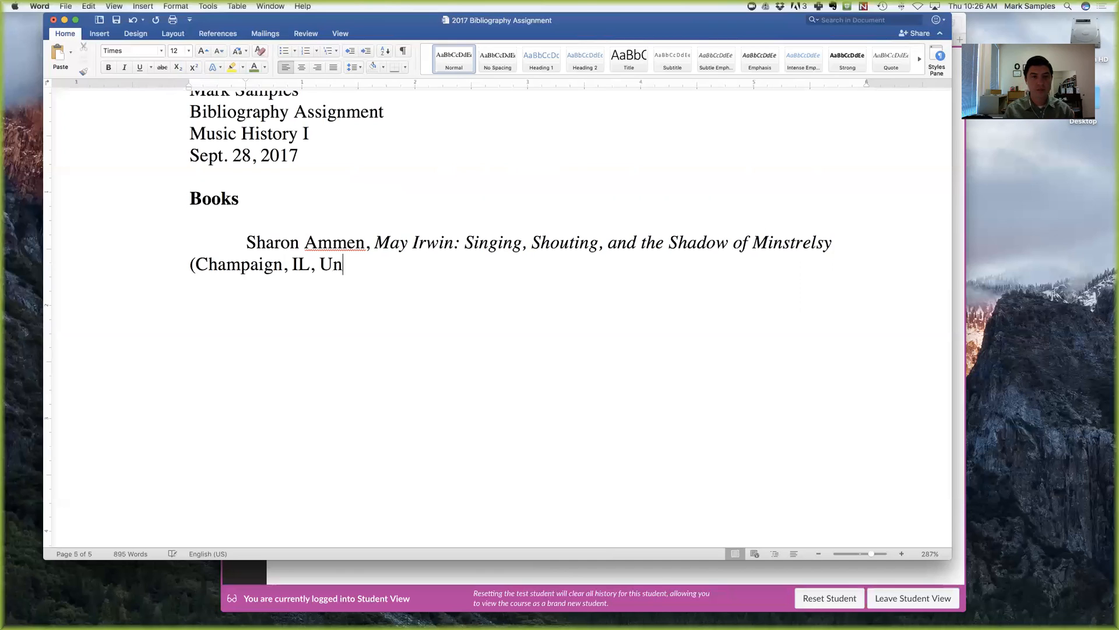
text(iversity of I)
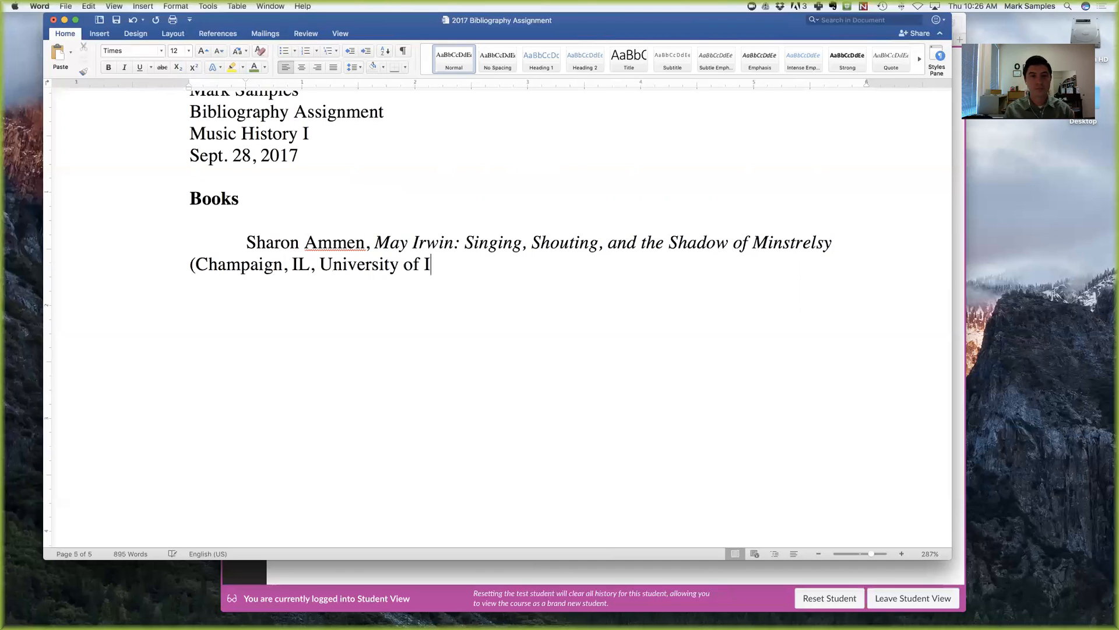
text(llinois Pre)
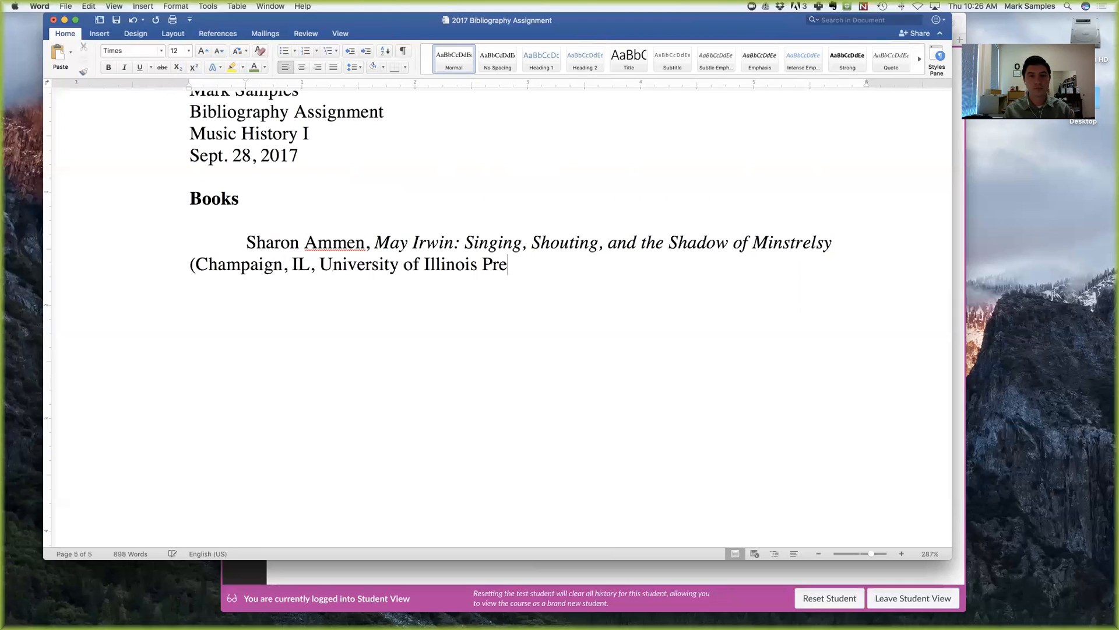
text(ss, )
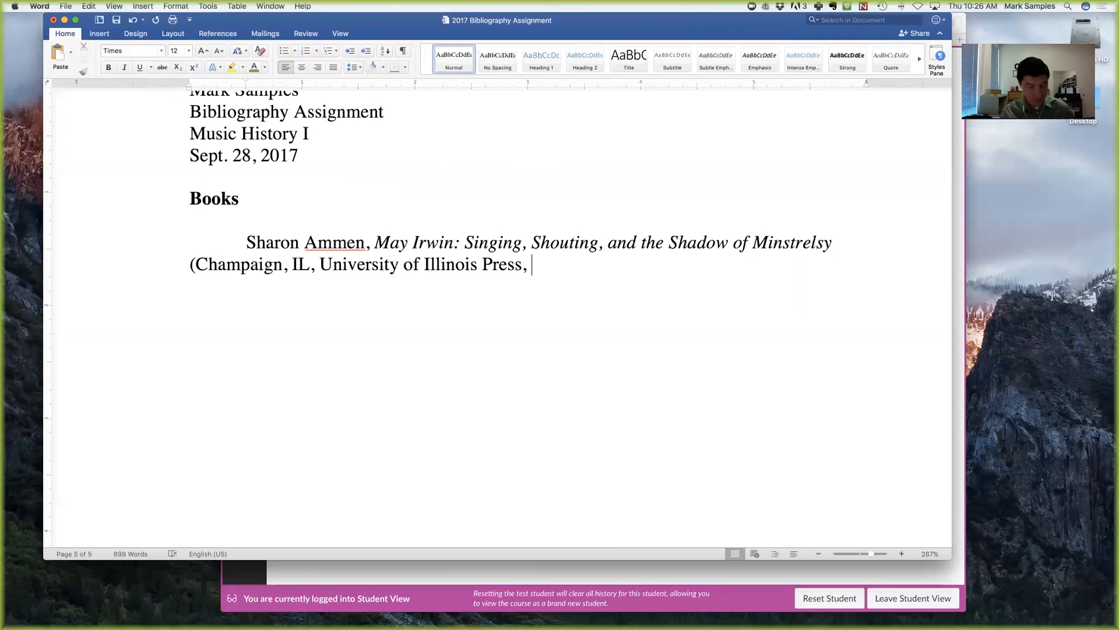
text(2017)
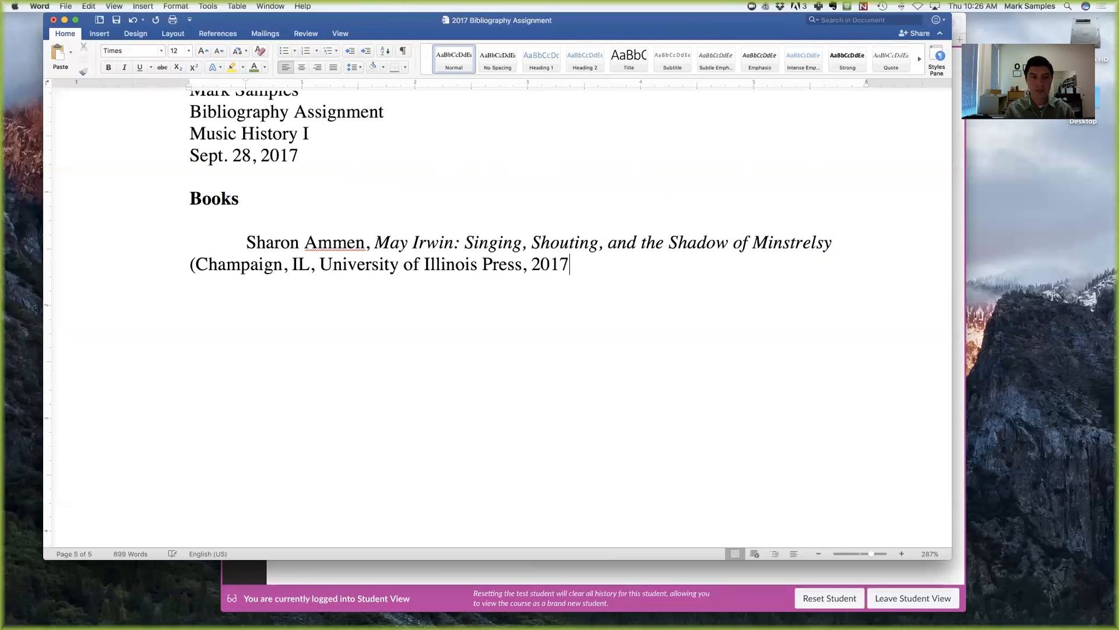
text())
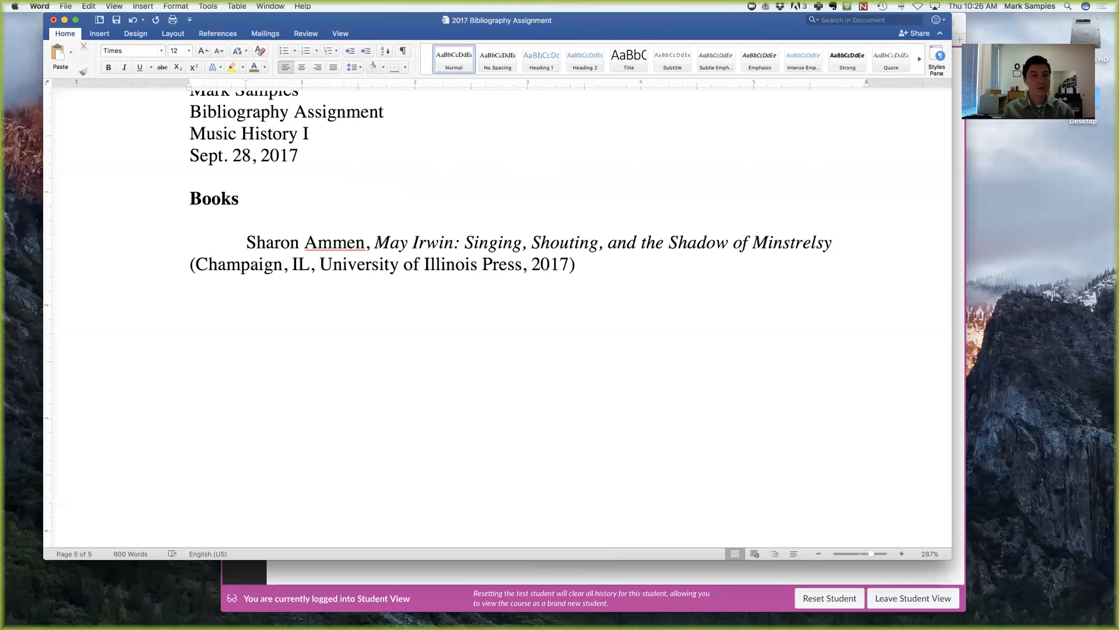
Finish the book note with a comma and the page range "2–3." after the publication details.
text(,)
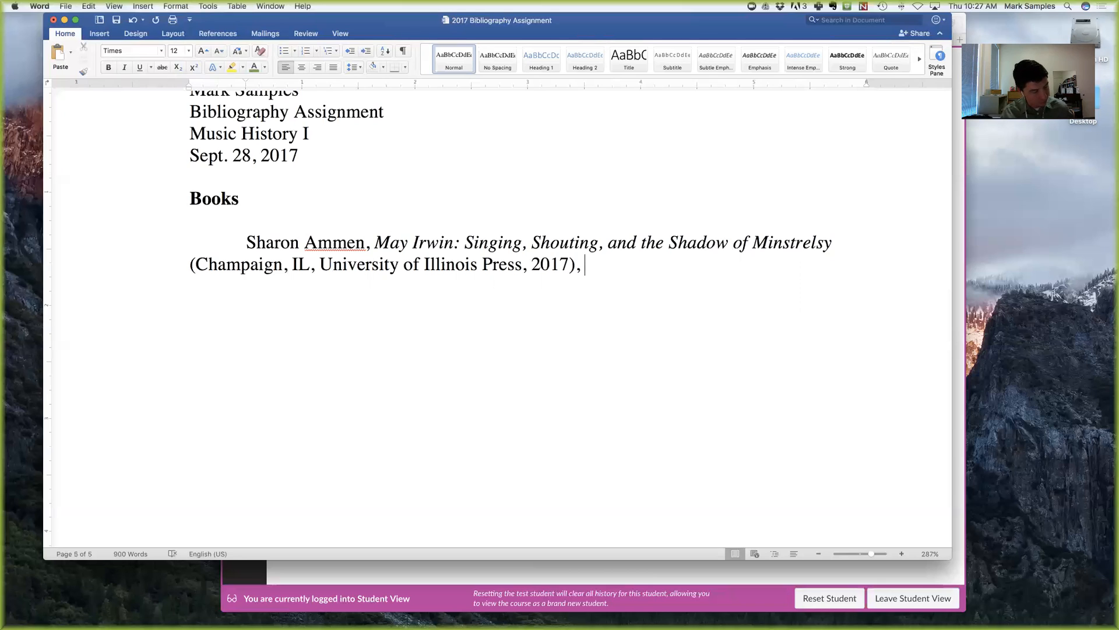
text(2–)
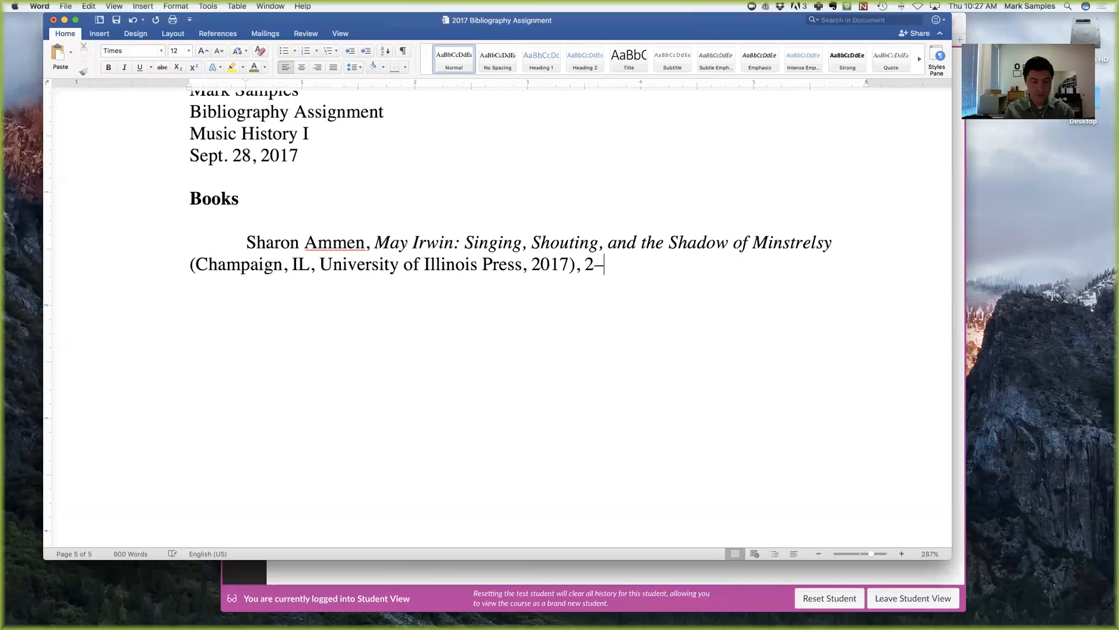
text(3.)
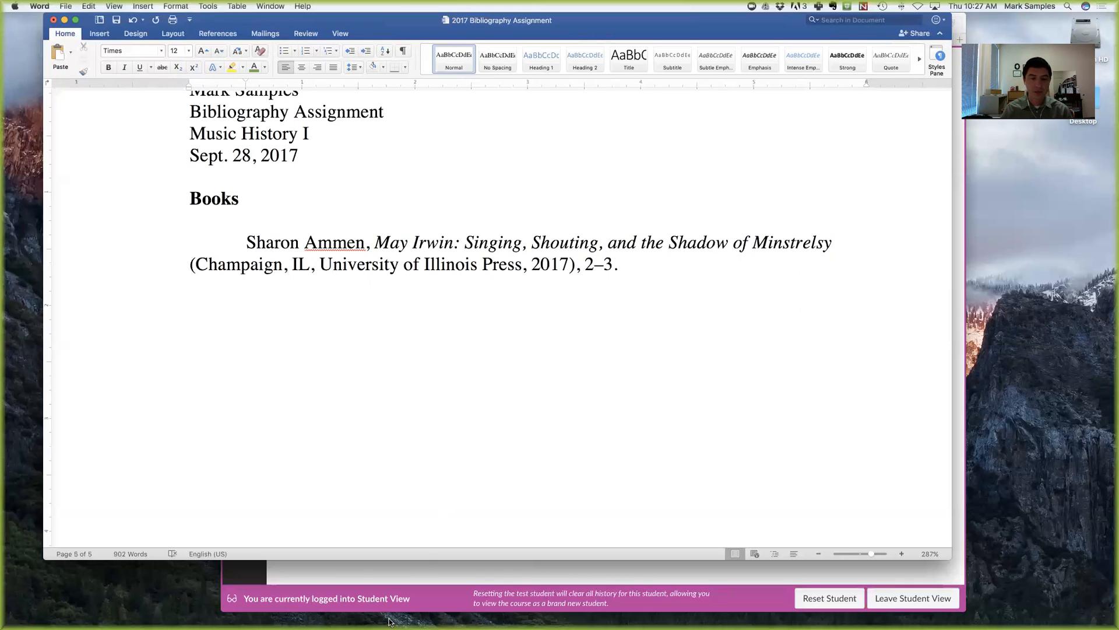
Switch to Safari and open the notes and bibliography sample citations in the Chicago Manual of Style's Citation Quick Guide.
click(444, 609)
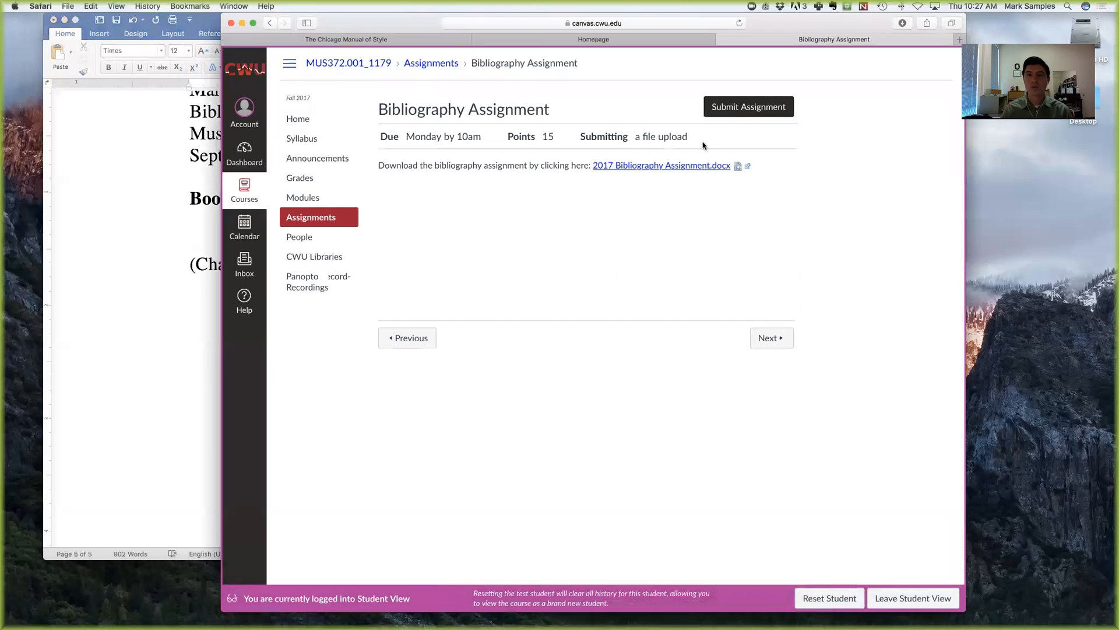
click(593, 39)
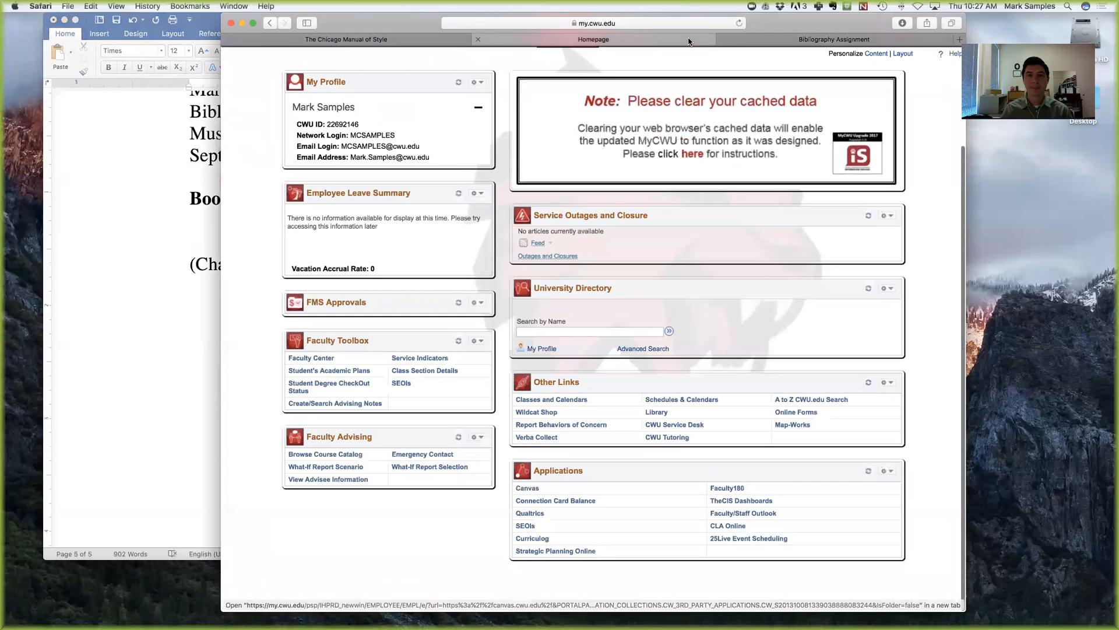
click(331, 41)
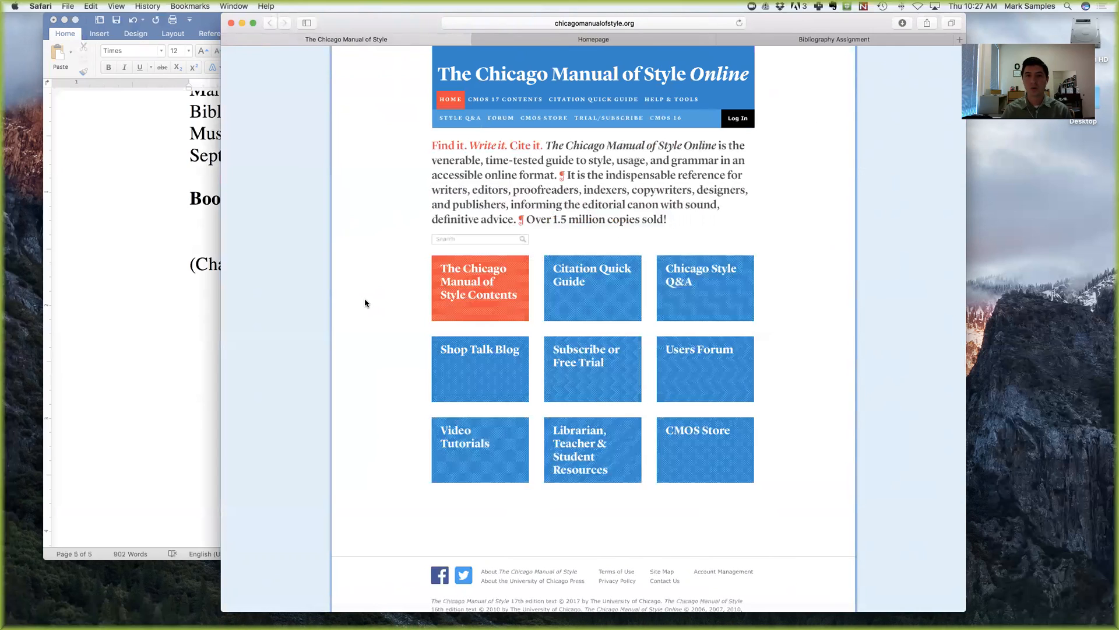
click(608, 278)
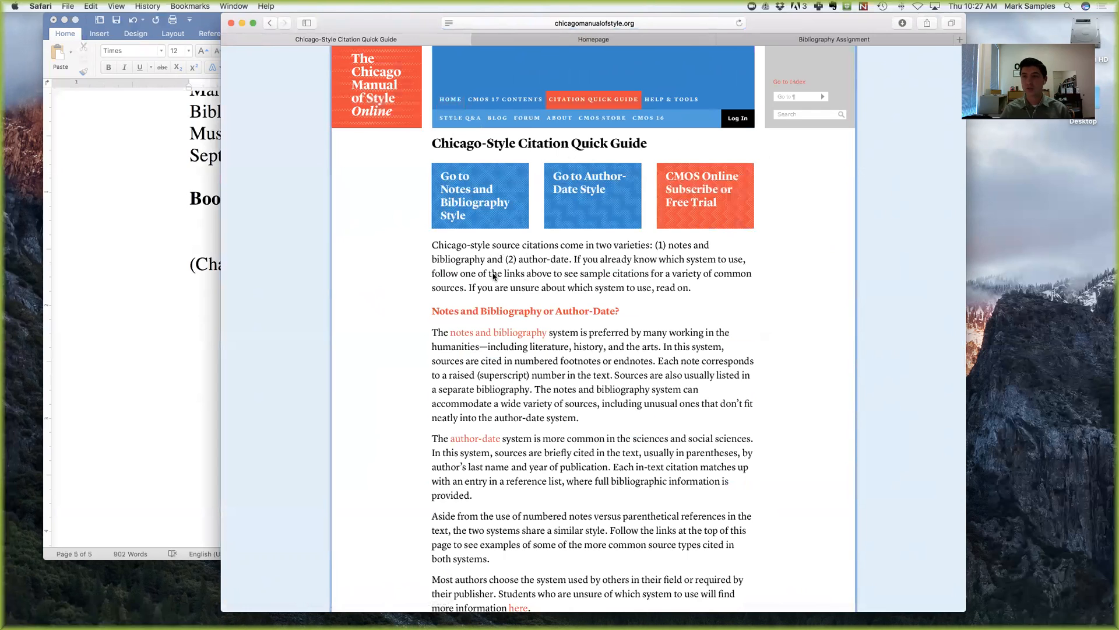
click(474, 212)
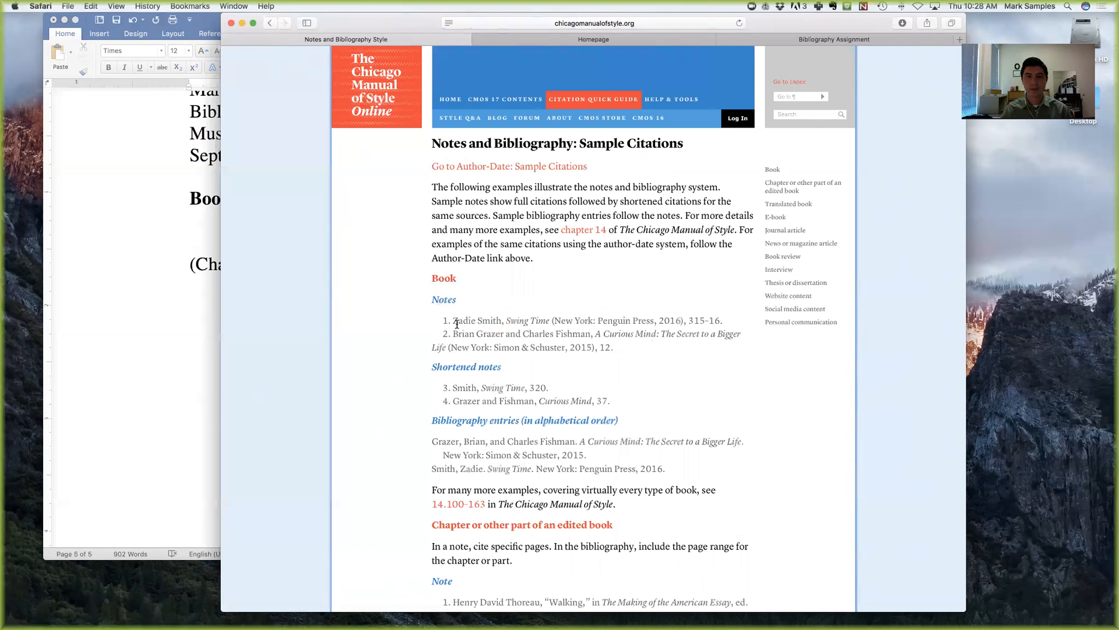
Move the browser window clear of the document text and enlarge the citation guide page at its Book samples.
drag(339, 24, 579, 9)
key(super+equal)
key(super+equal)
key(super+equal)
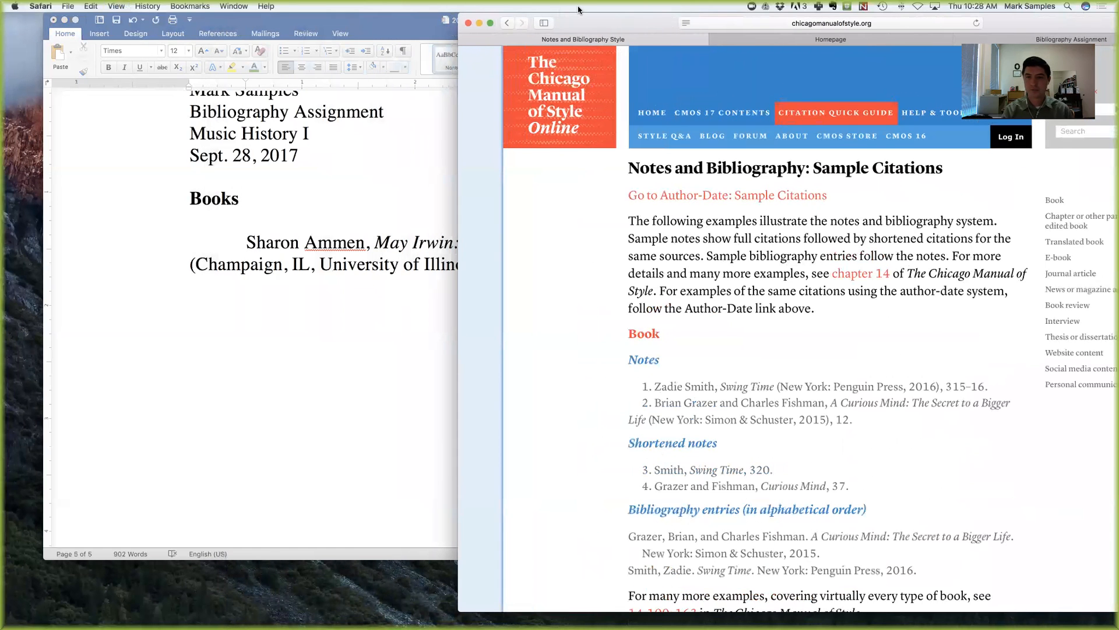
key(super+equal)
key(super+equal)
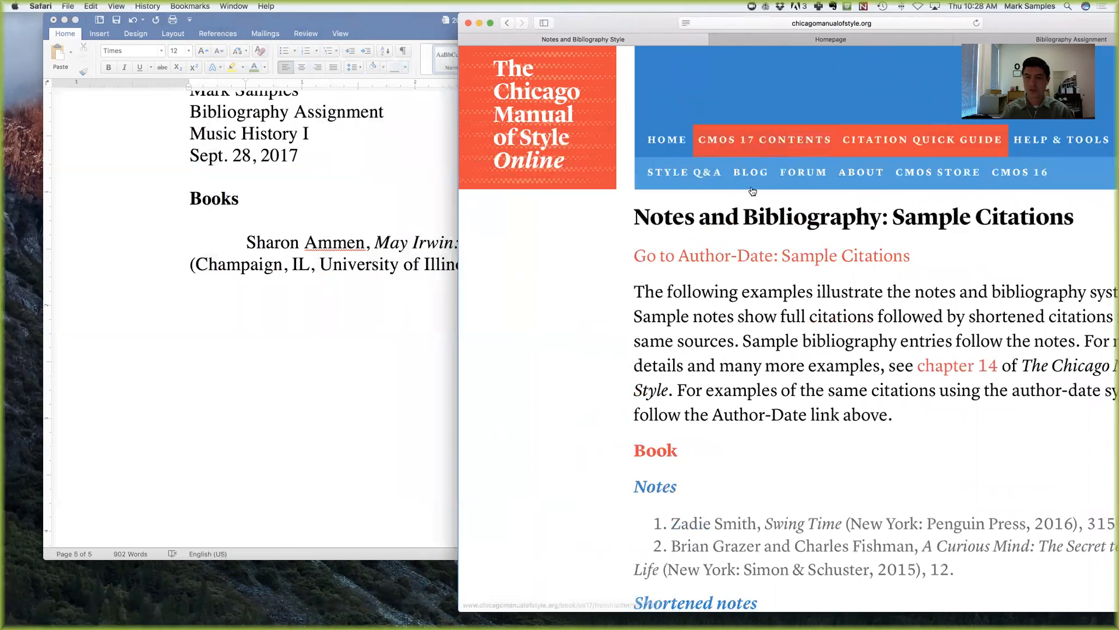
scroll(795, 311, down, 10)
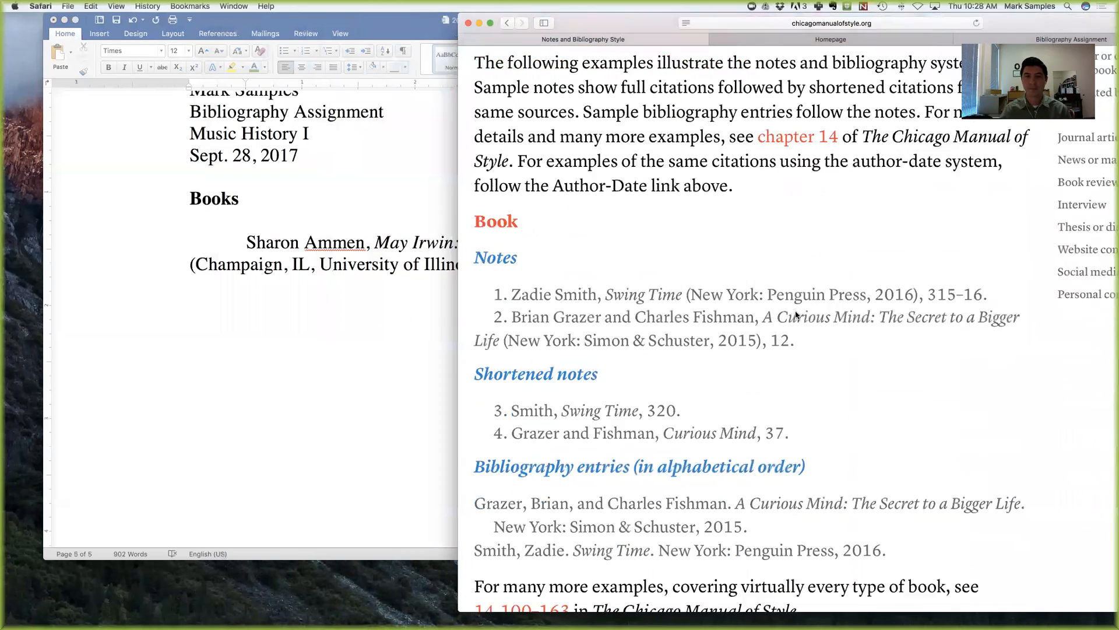
Switch to Word, reduce the document zoom to about 206%, and arrange the narrowed window beside the citation guide.
double_click(341, 23)
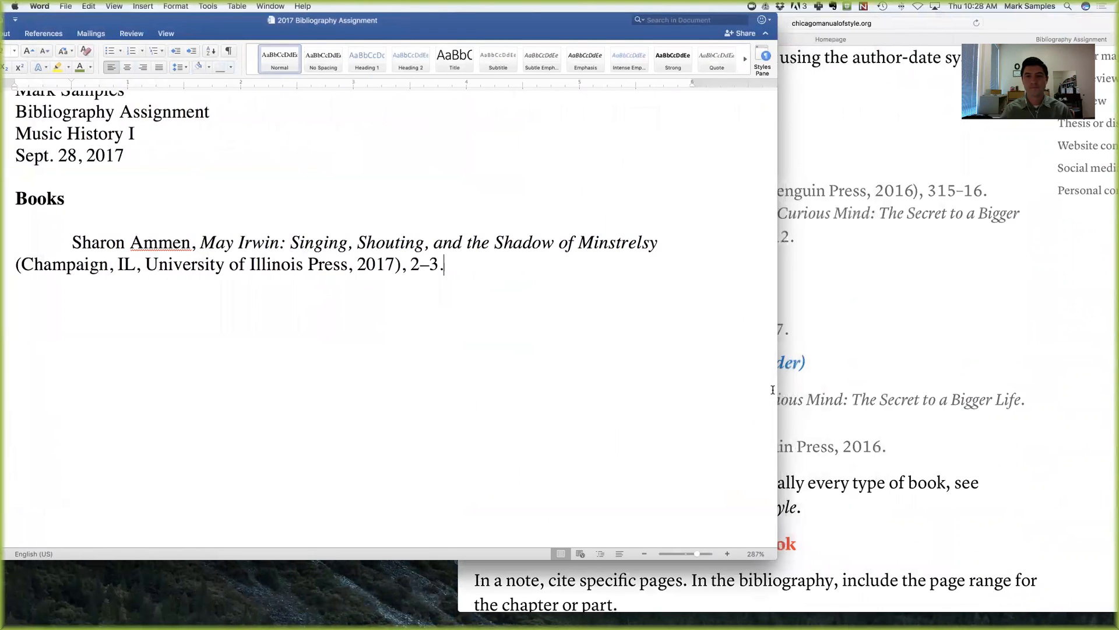
drag(775, 390, 675, 391)
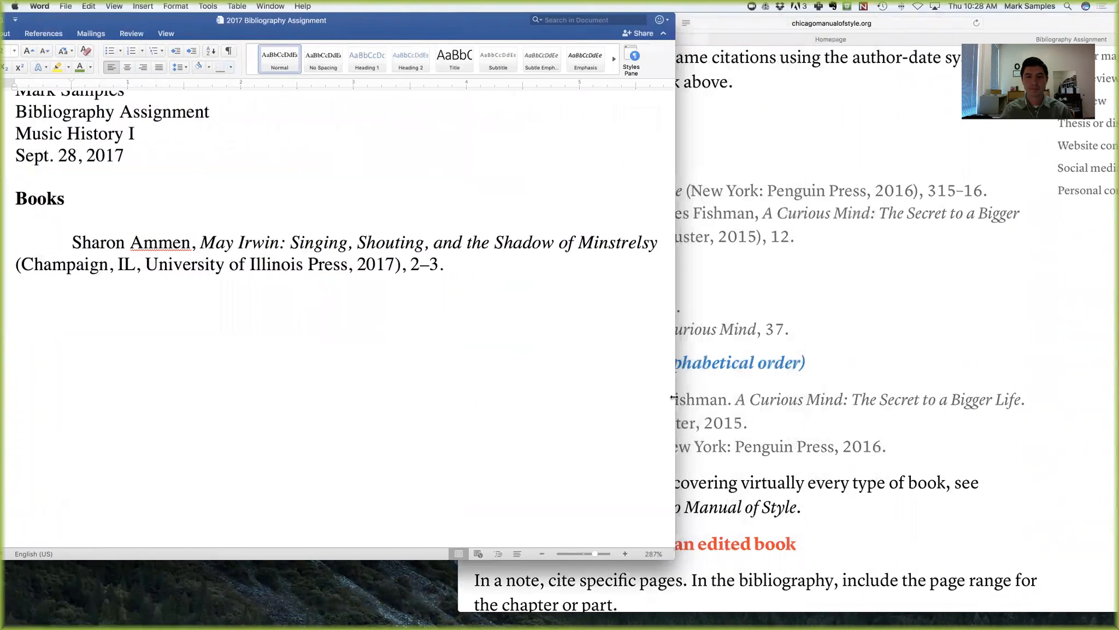
drag(594, 557, 589, 557)
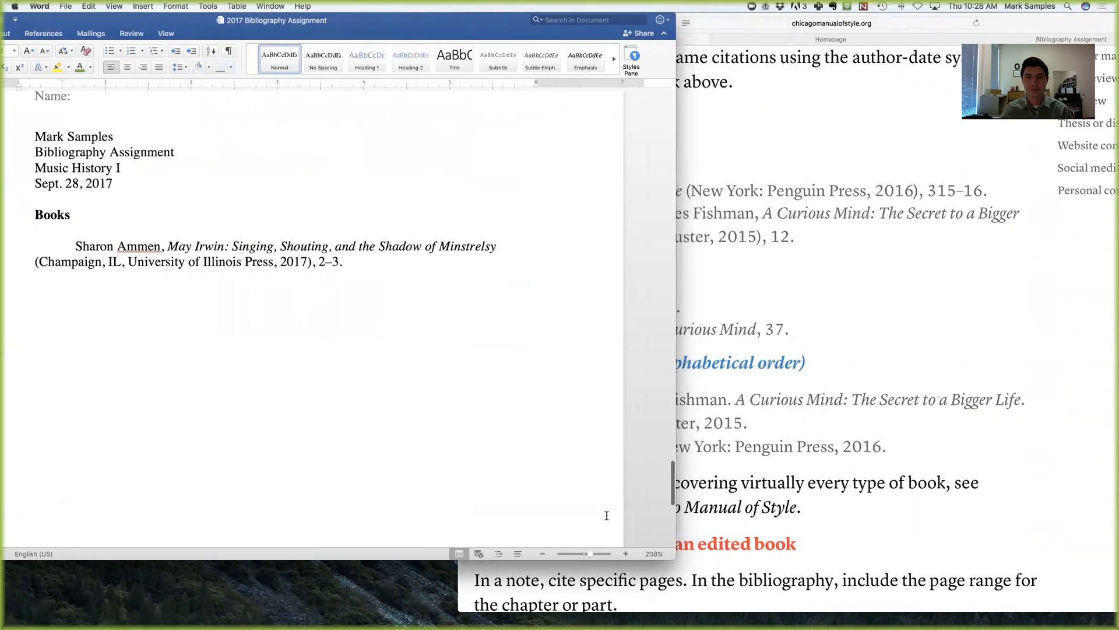
drag(676, 345, 483, 329)
drag(1003, 16, 1033, 16)
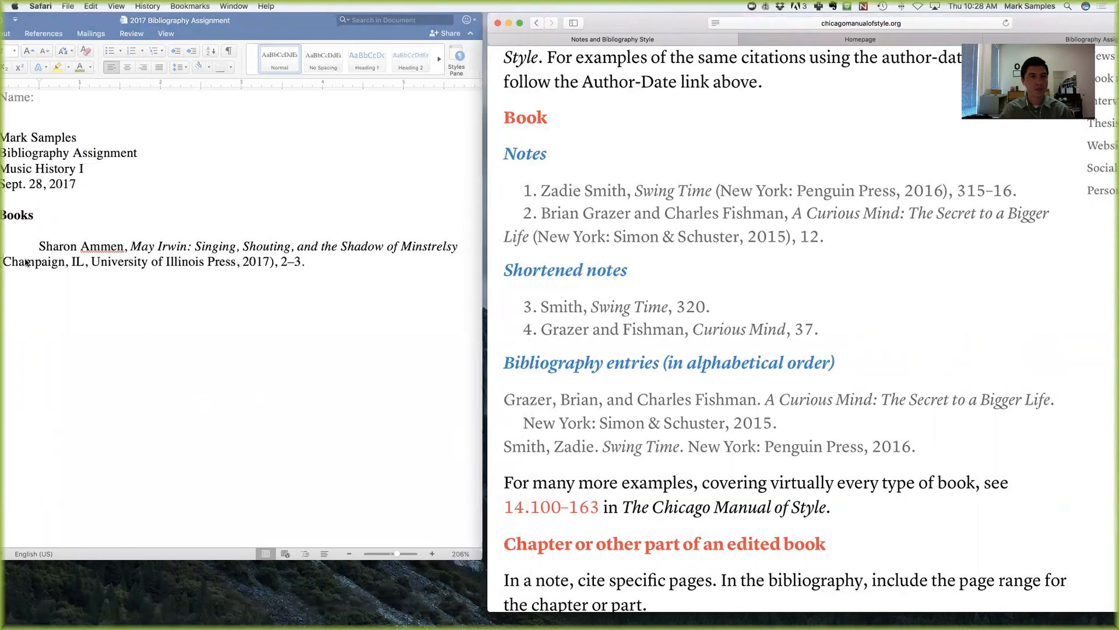
drag(103, 17, 119, 18)
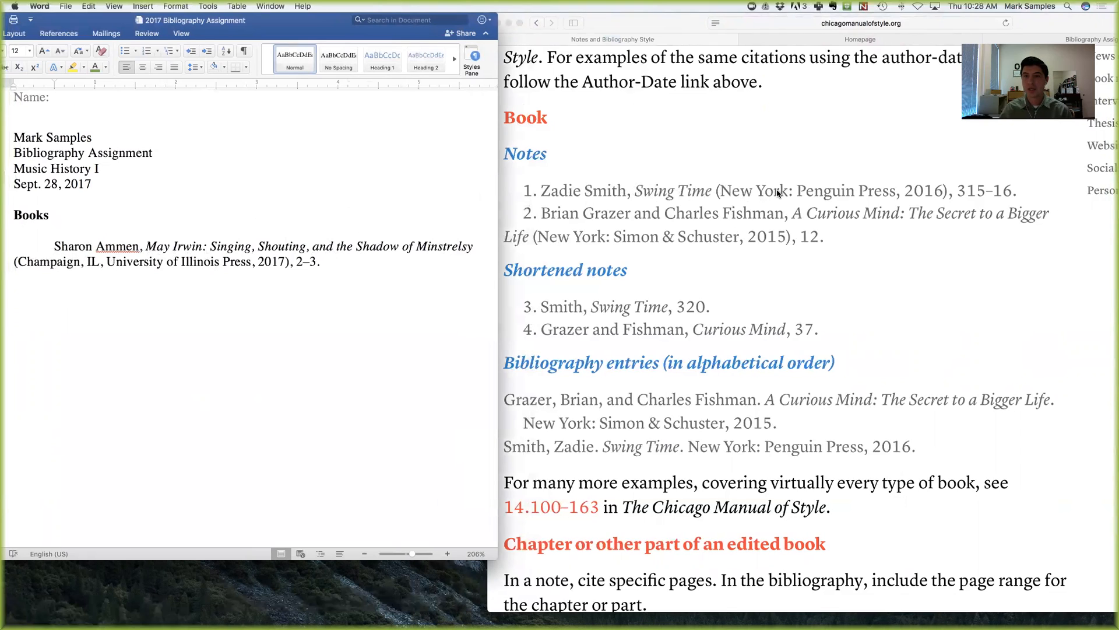
Replace the comma after "Champaign, IL" in the book note with a colon.
click(103, 263)
key(BackSpace)
text(:)
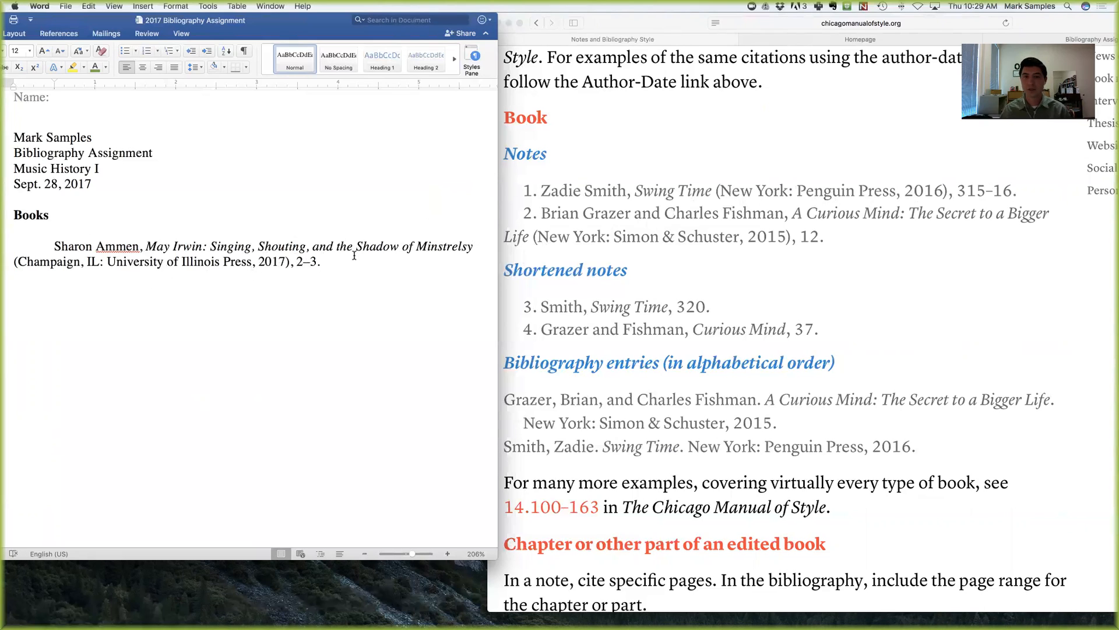
Start an unindented bibliography entry below the note with the author's name, surname first, and the italic title "May Irwin: Singing, Shouting, and the Shadow of Minstrelsy.".
key(Return)
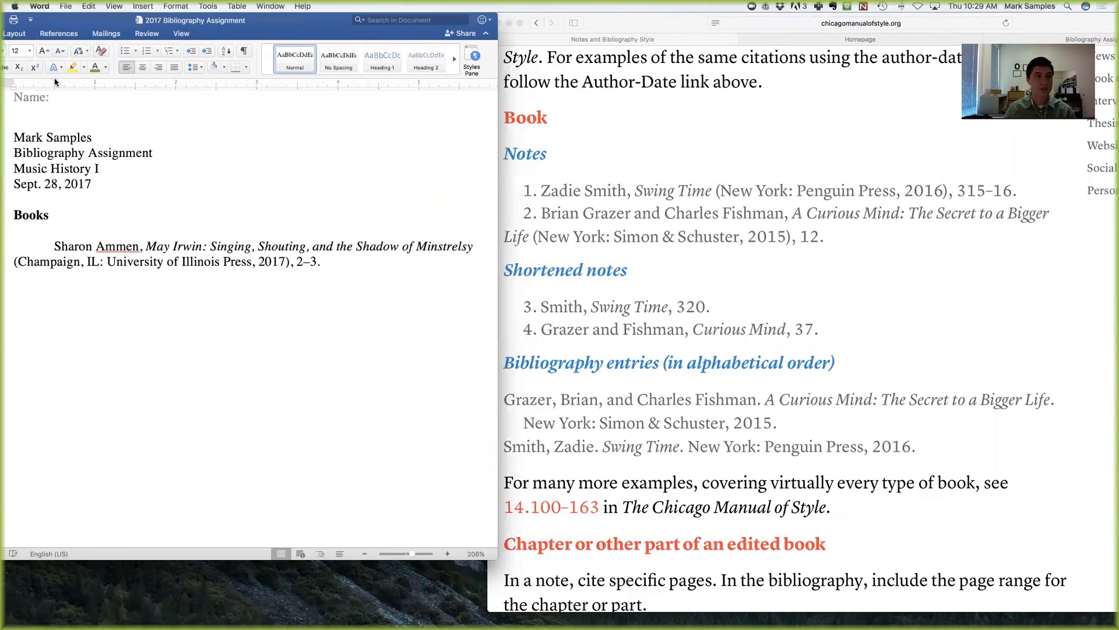
drag(55, 82, 14, 82)
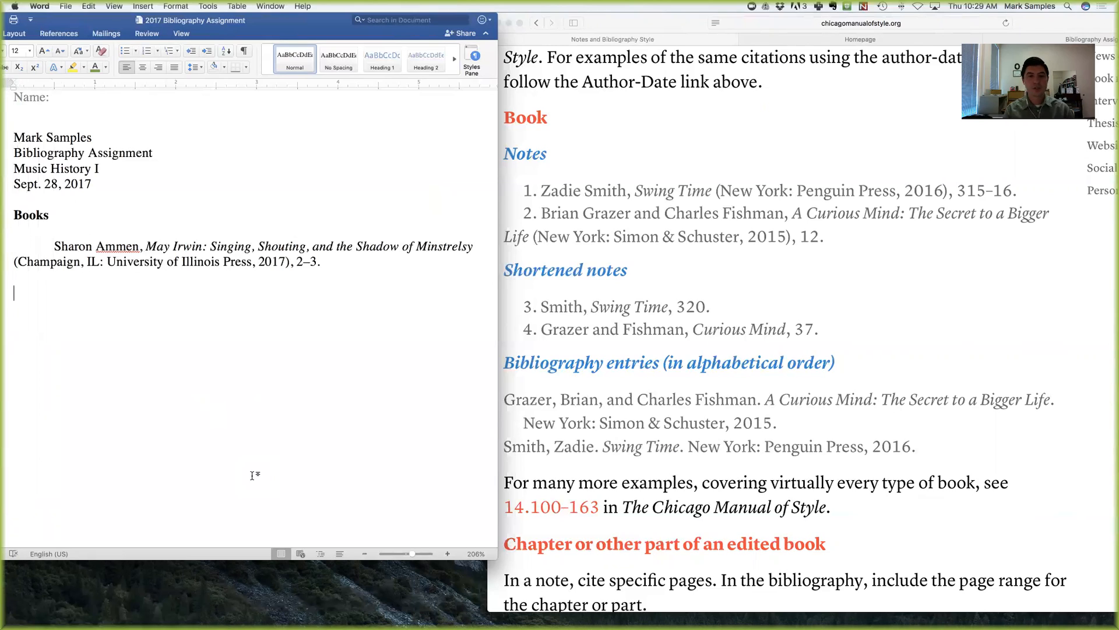
text(Ammen, Sharon)
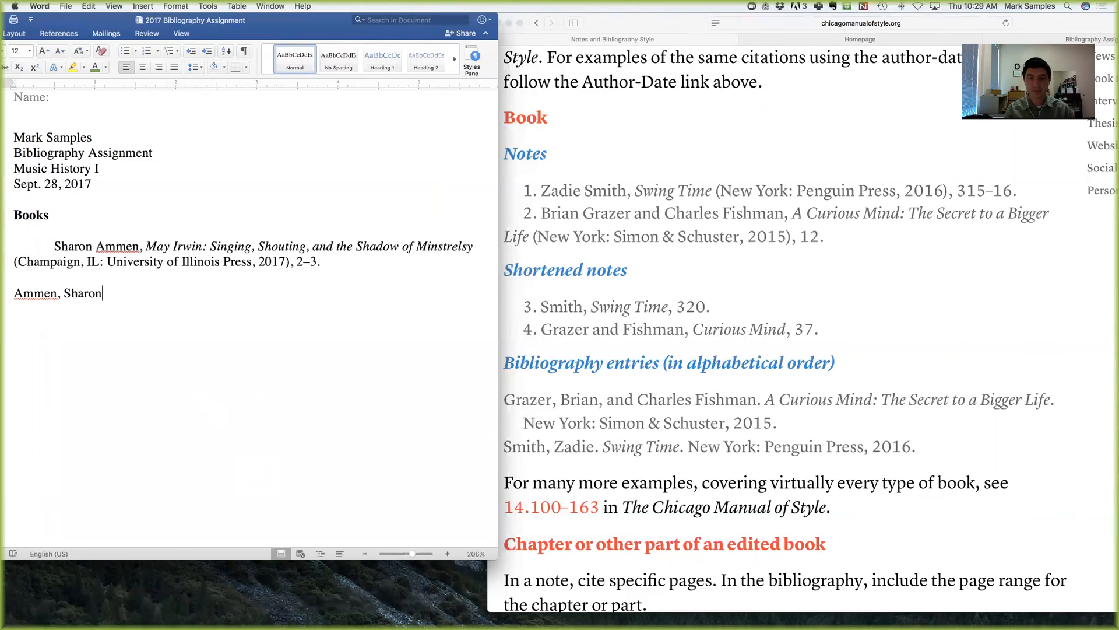
text(May Irwin)
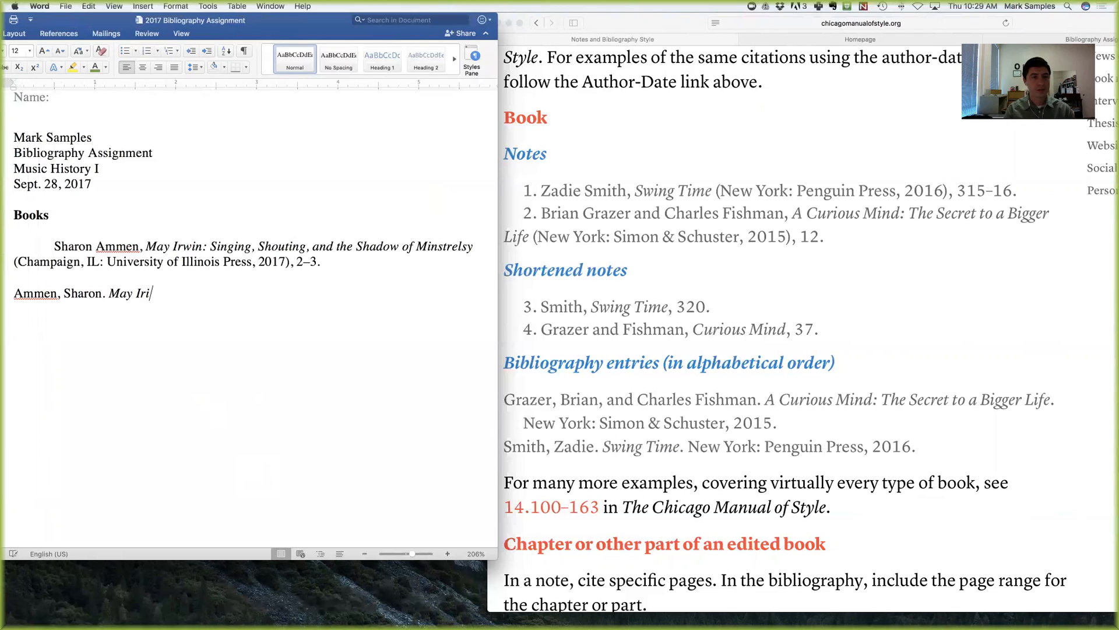
text(: Singing, Shouting)
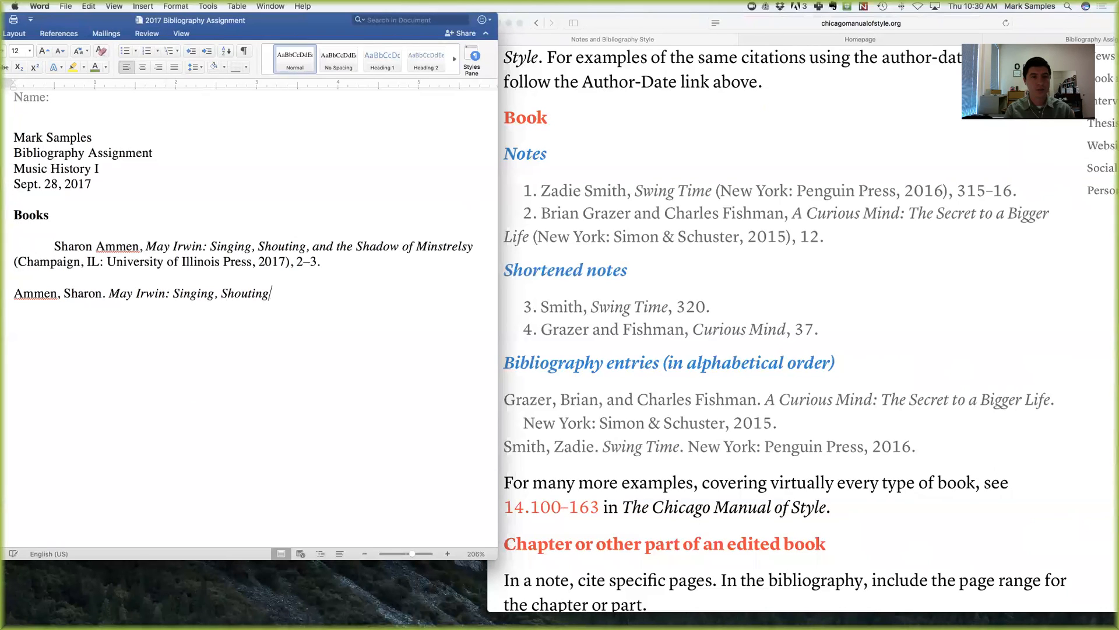
text(, and the Shadow of Minstrelsy.)
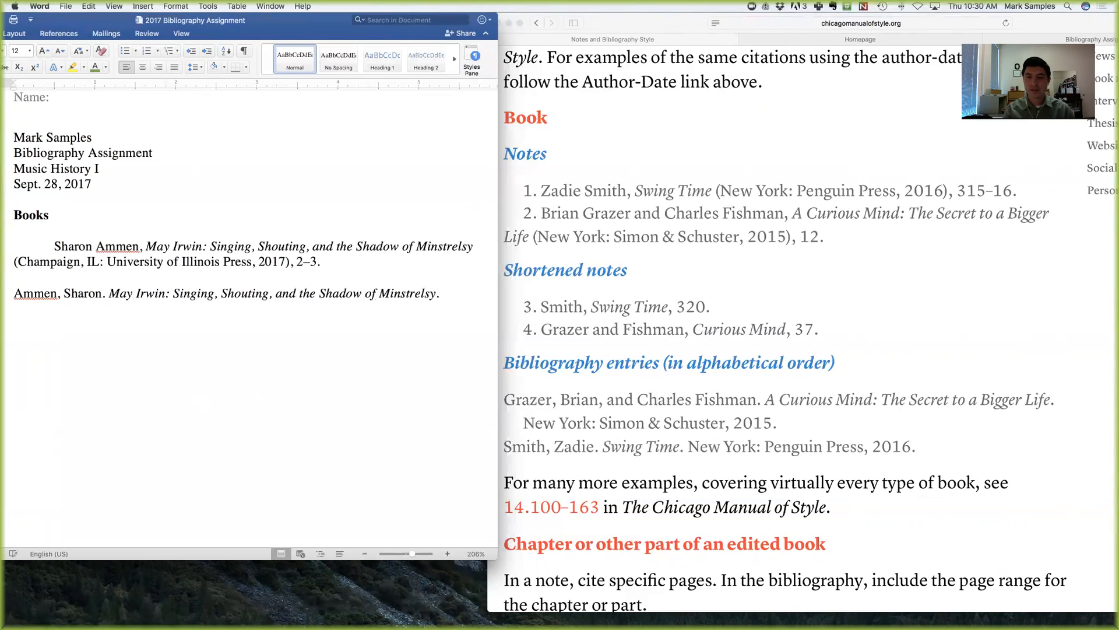
Finish the bibliography entry with the publication details "Champaign, IL: University of Illinois Press, 2017." in regular text.
text(Champaign)
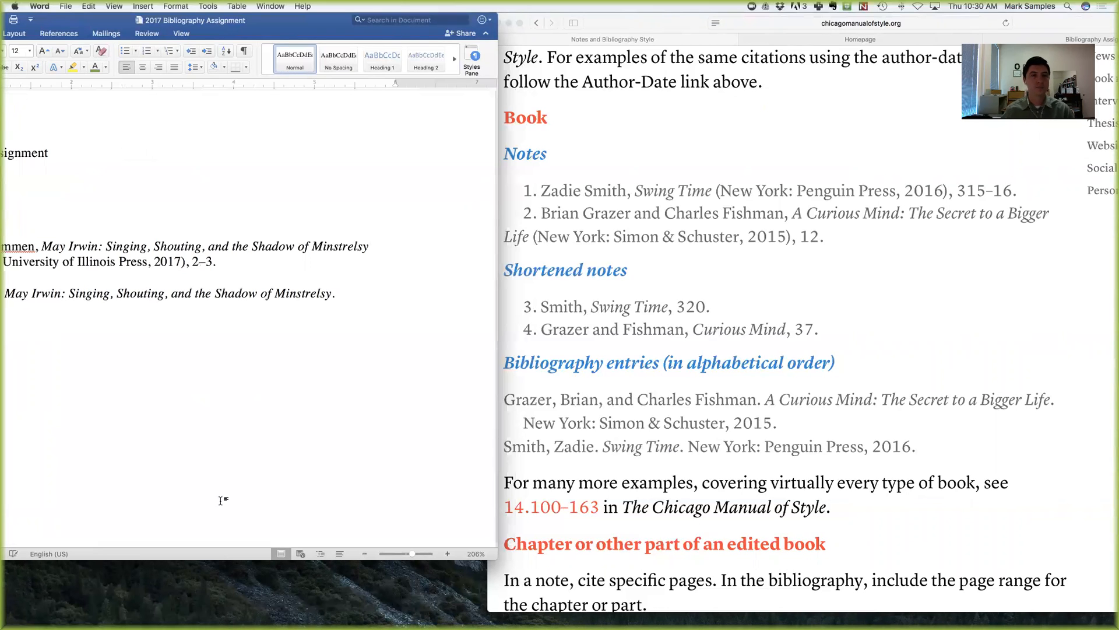
text(: IL)
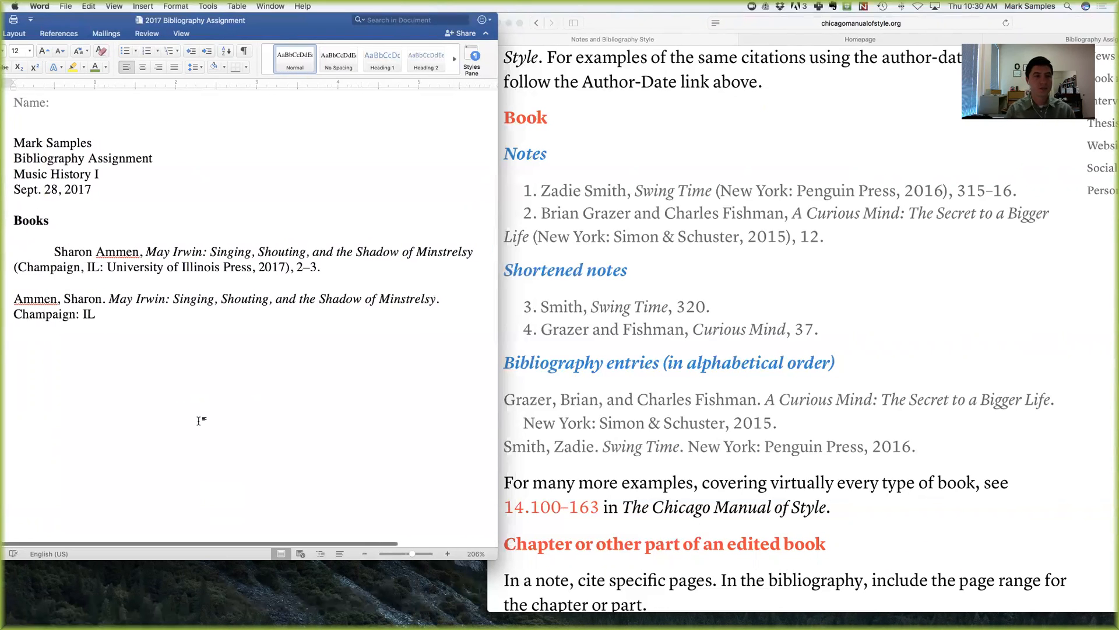
key(BackSpace)
key(BackSpace)
key(BackSpace)
key(BackSpace)
text(, IL)
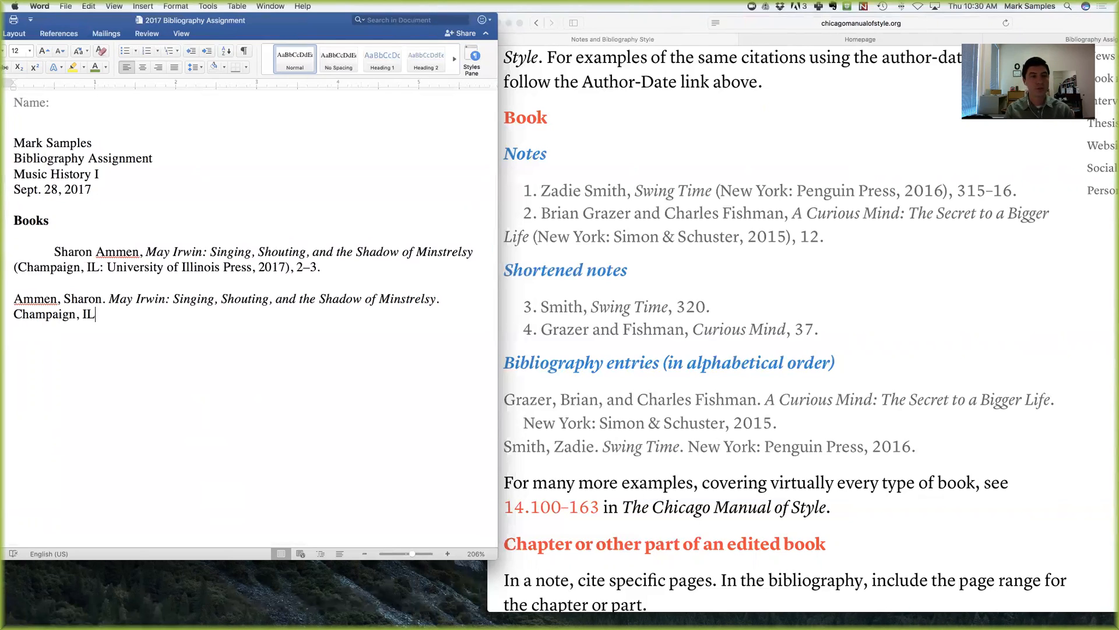
text(: Unive)
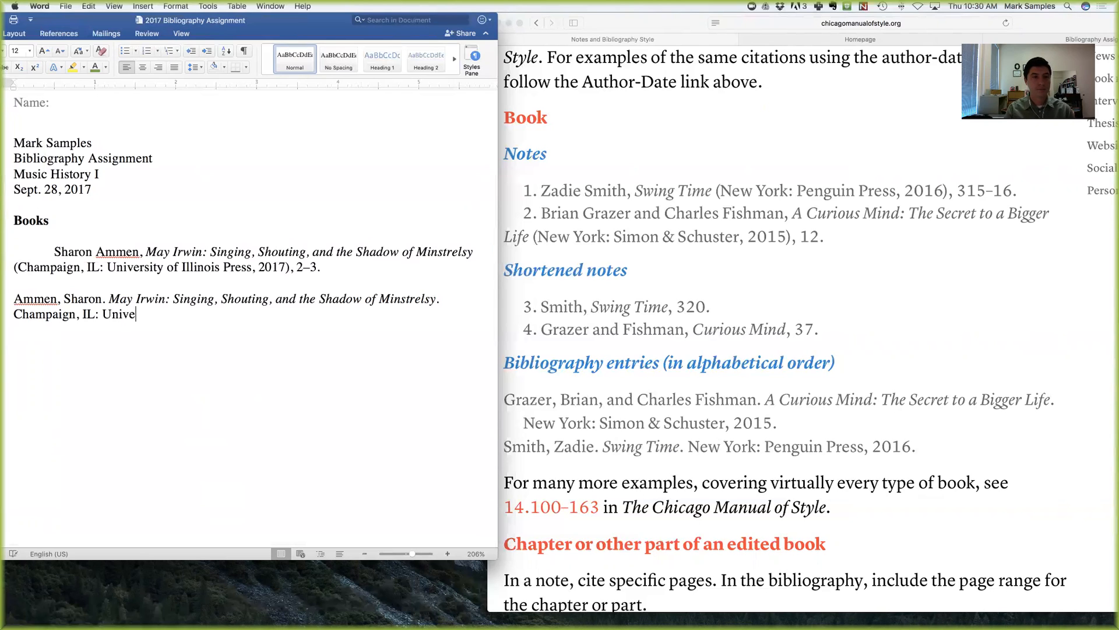
text(rsity of Illinois Press)
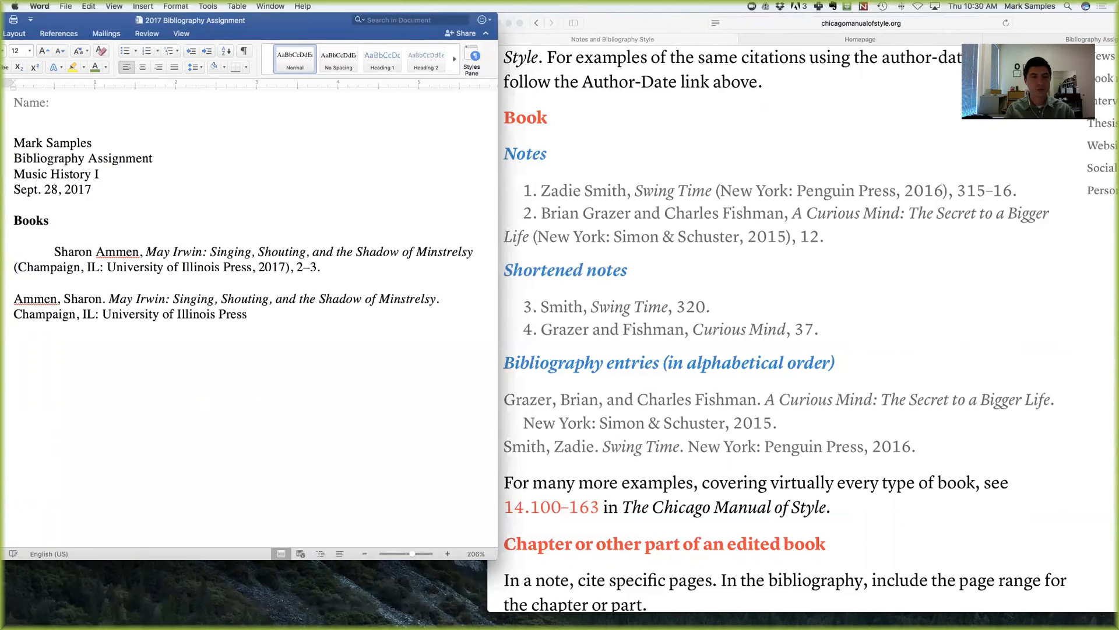
text(, 2017)
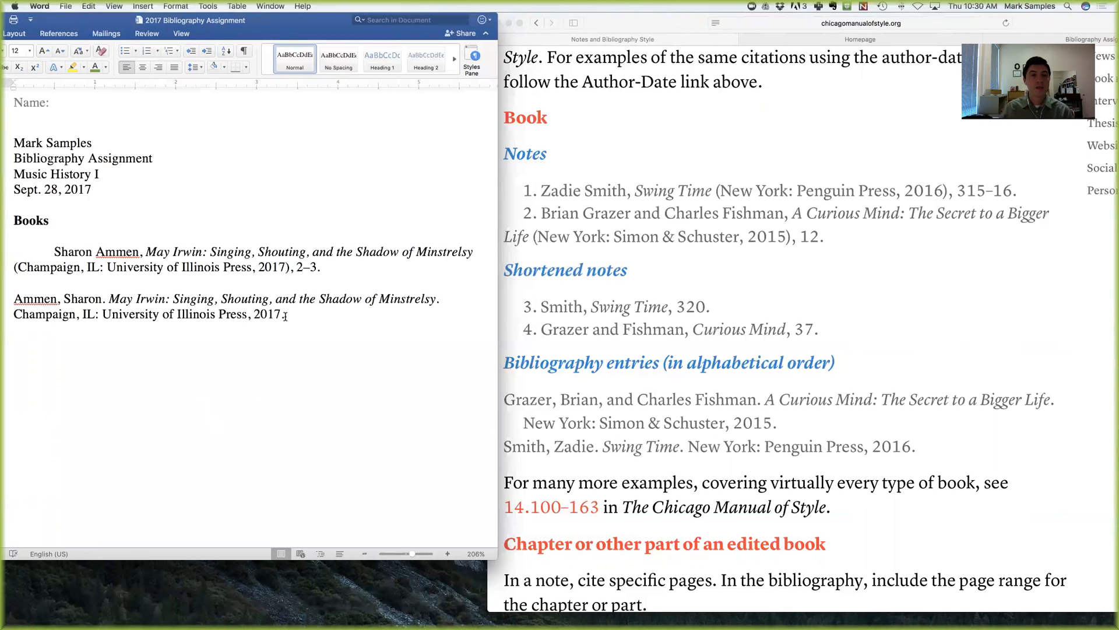
Give the book's bibliography entry a half-inch hanging indent.
drag(286, 316, 17, 298)
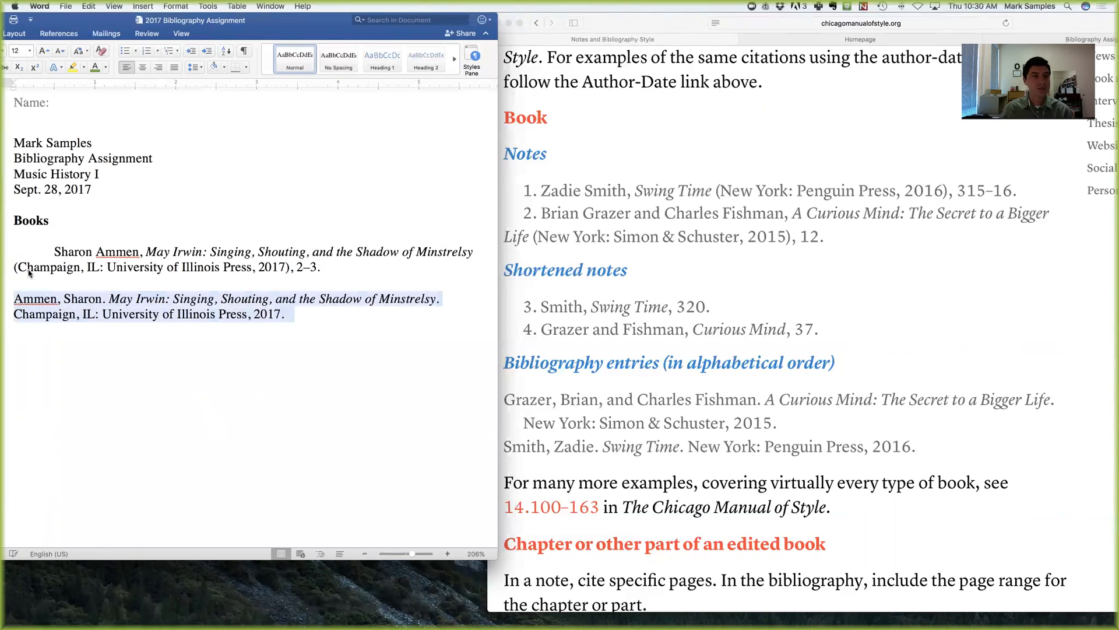
drag(13, 89, 53, 91)
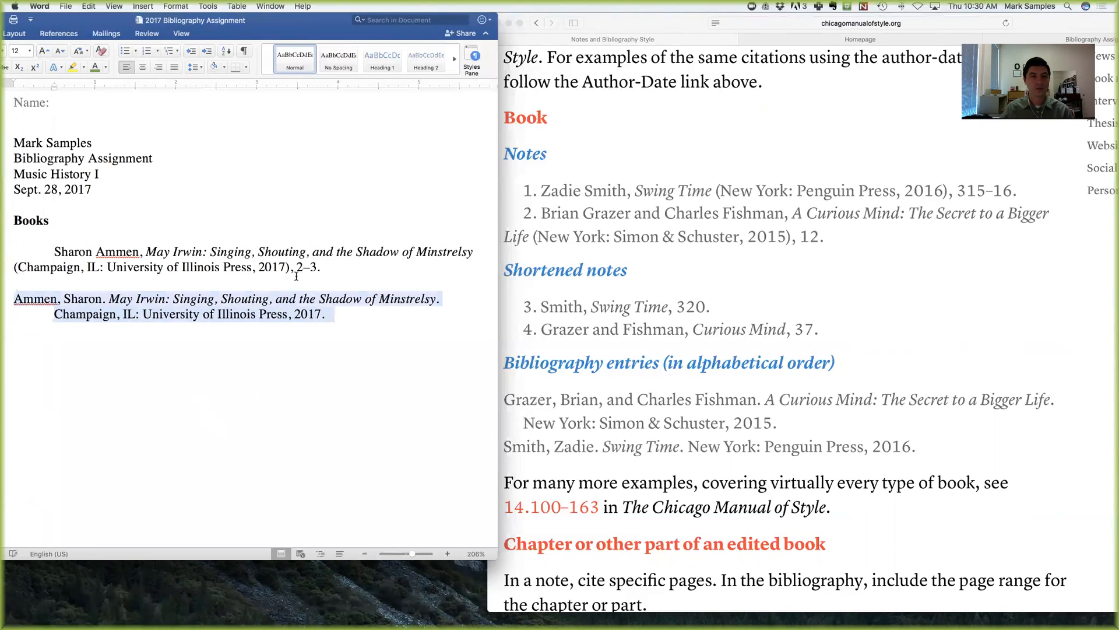
click(380, 322)
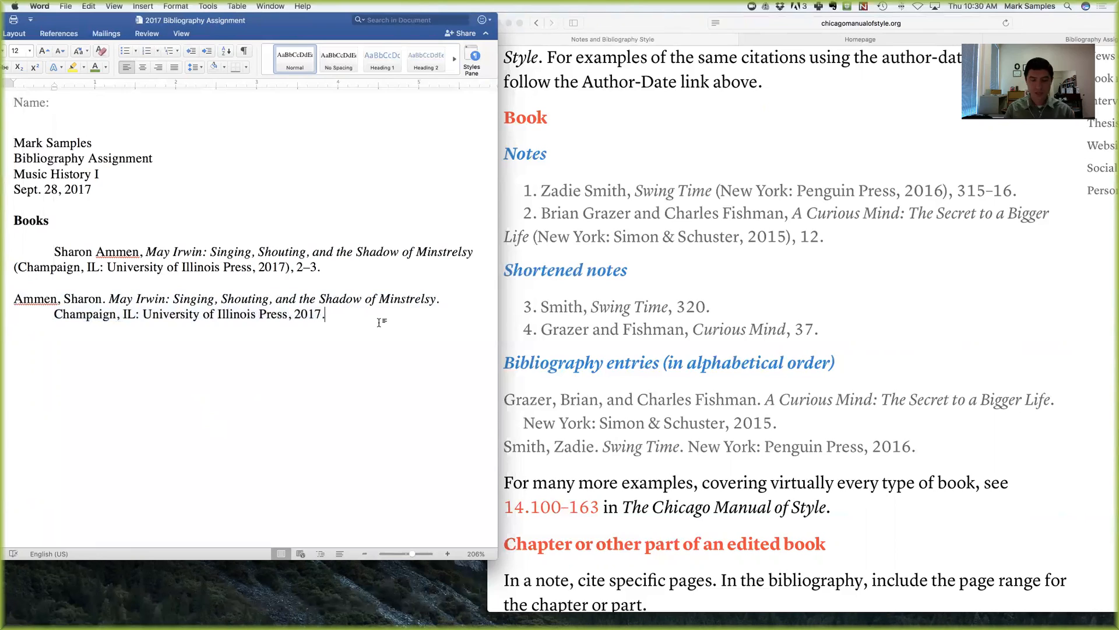
Add the bold heading "Academic Journal Articles" below the bibliography entry, with the hanging indent removed.
key(Return)
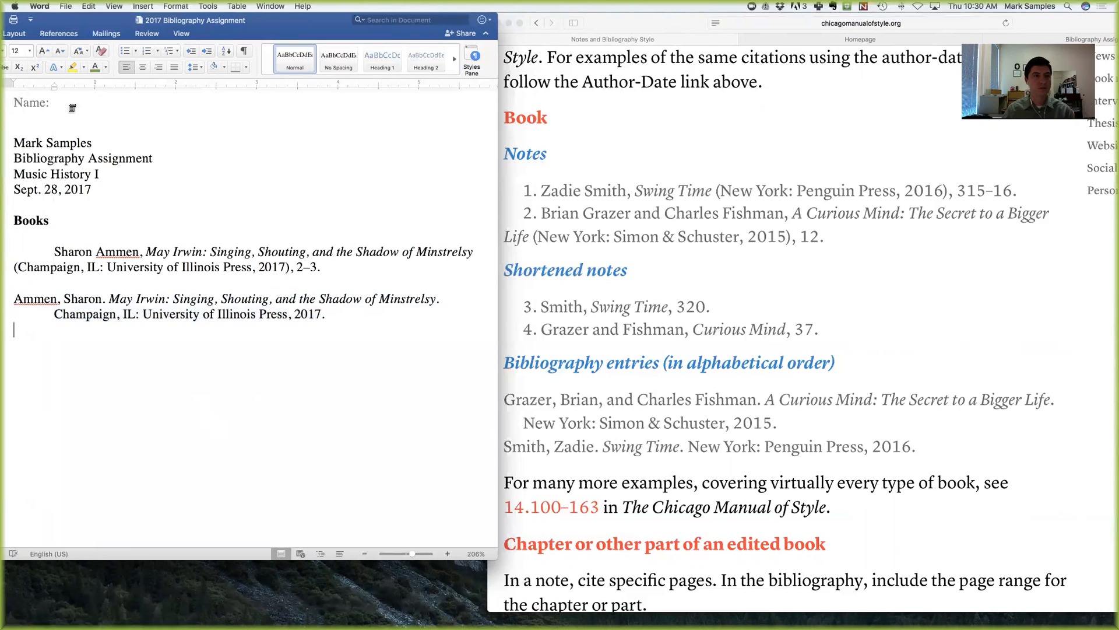
drag(52, 87, 12, 87)
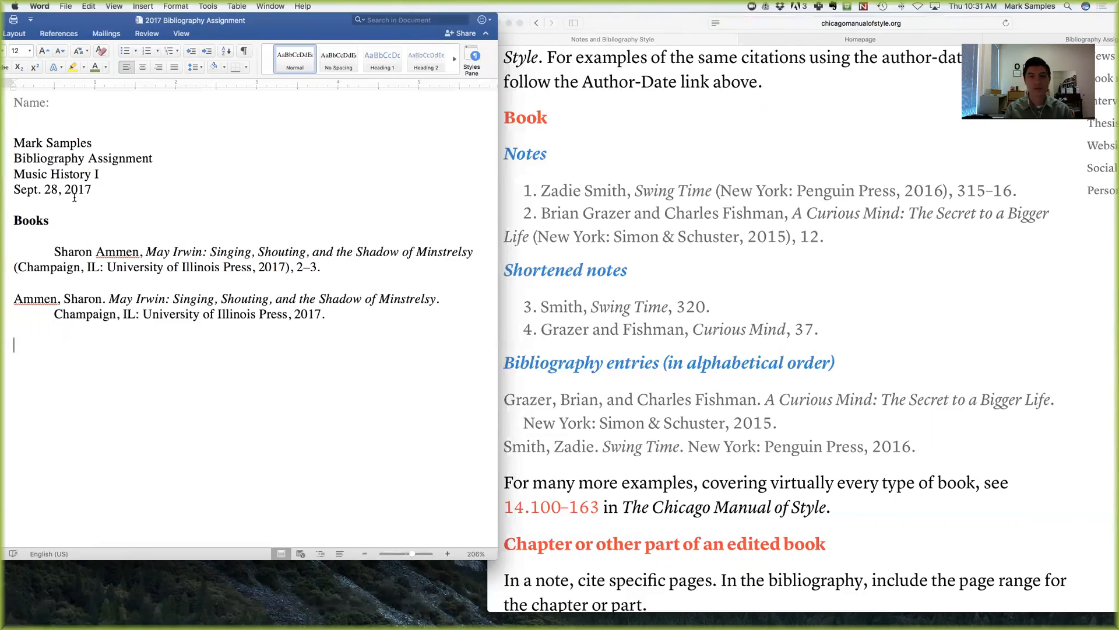
text(Academic Journal Articles)
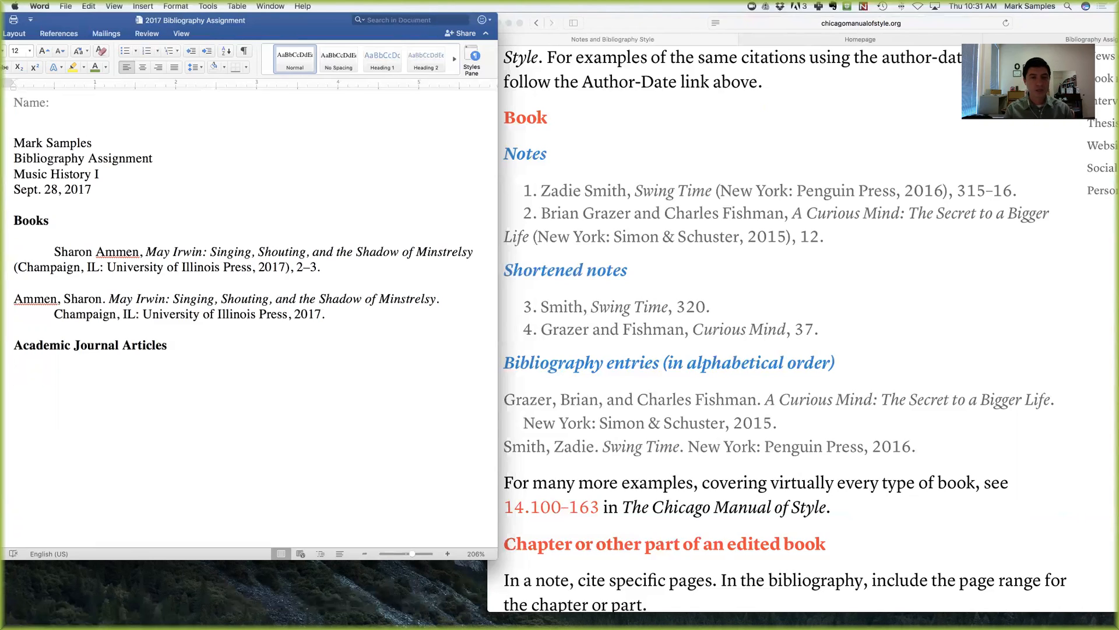
Switch to Safari and find the sample notes for a journal article in the citation guide.
click(830, 313)
scroll(830, 313, down, 8)
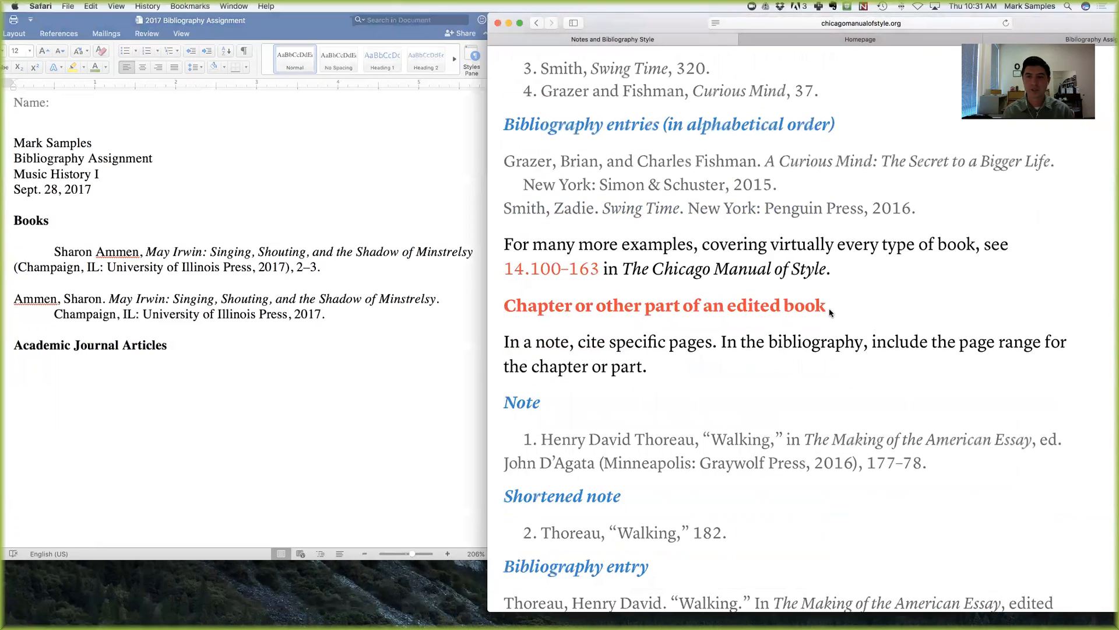
scroll(830, 313, down, 10)
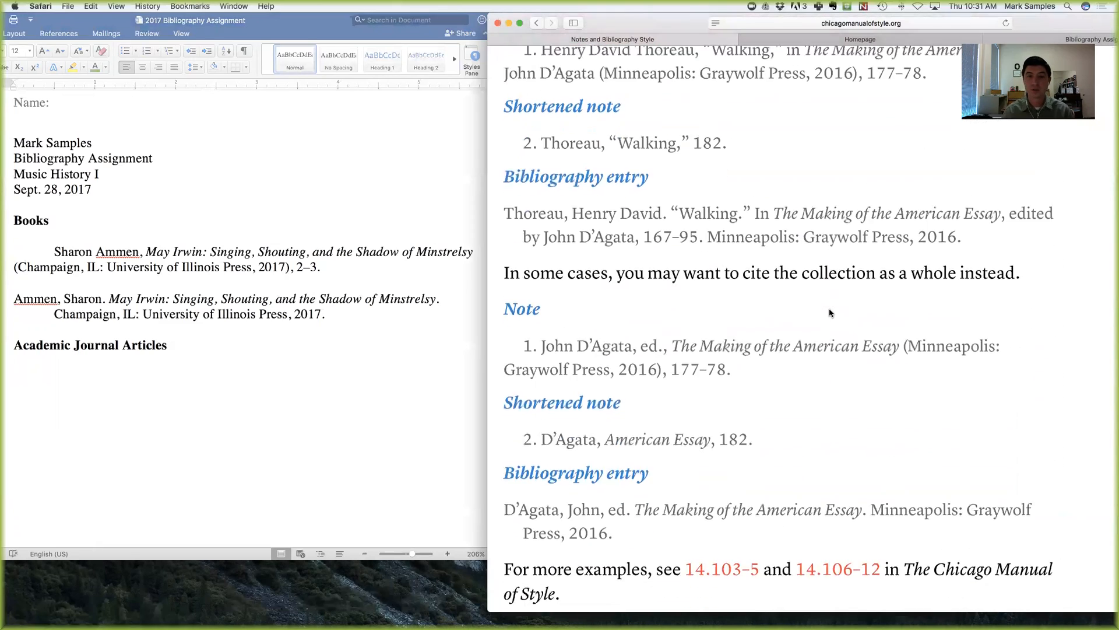
scroll(830, 313, down, 15)
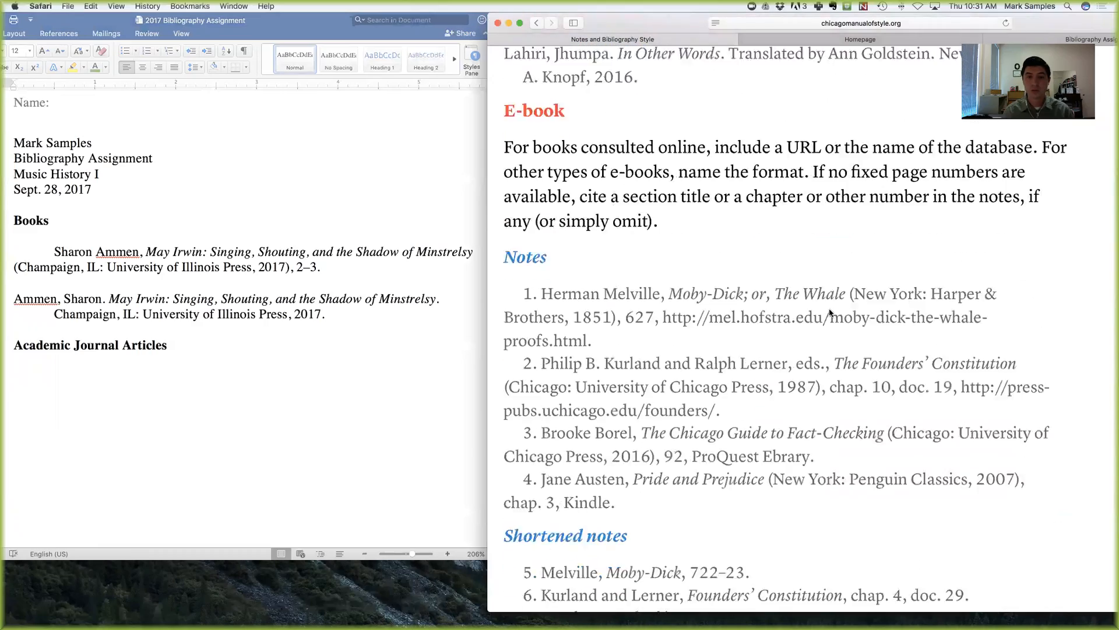
scroll(830, 313, down, 19)
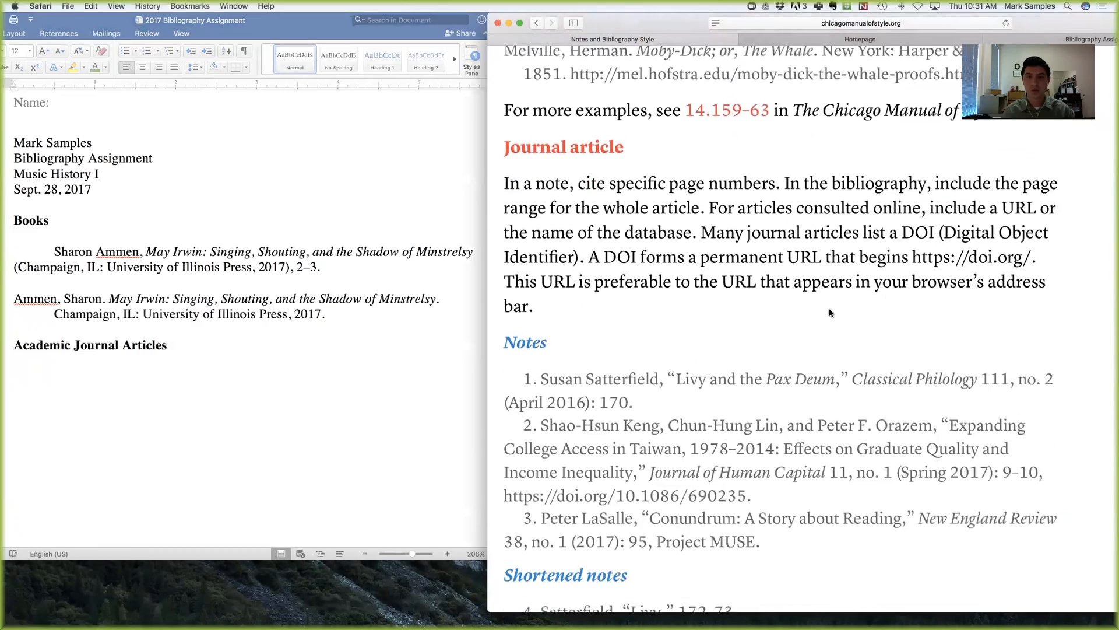
scroll(830, 313, down, 1)
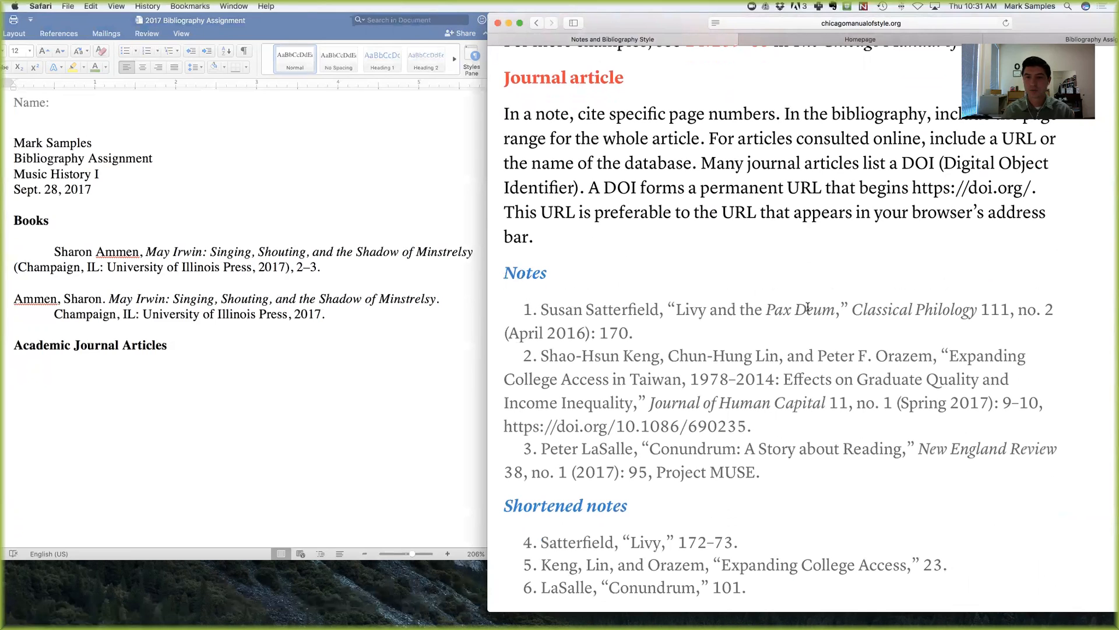
Switch to Word and start the journal article note with the author's full name and the quoted title “Old Hispanic Chant and the Early History of Plainsong,”.
click(229, 377)
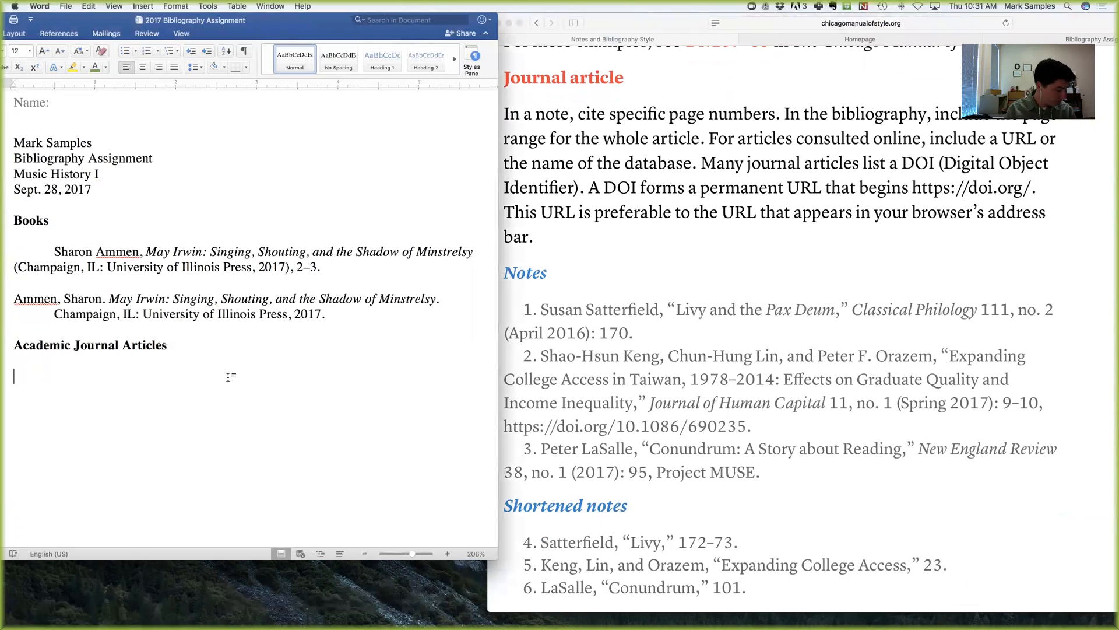
text(Re)
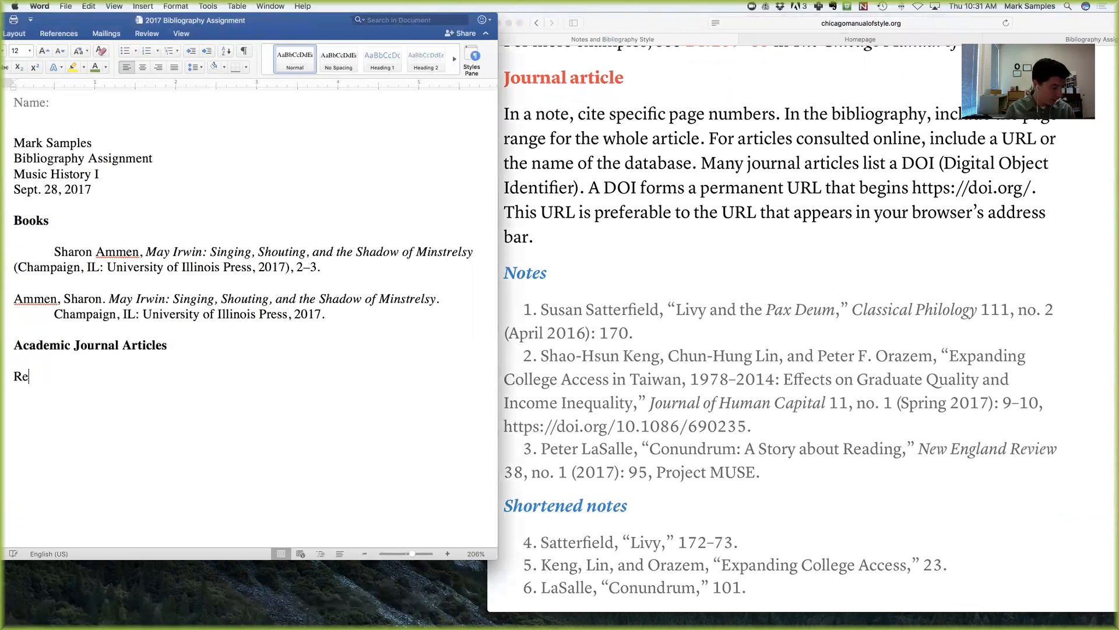
text(becca Maloy)
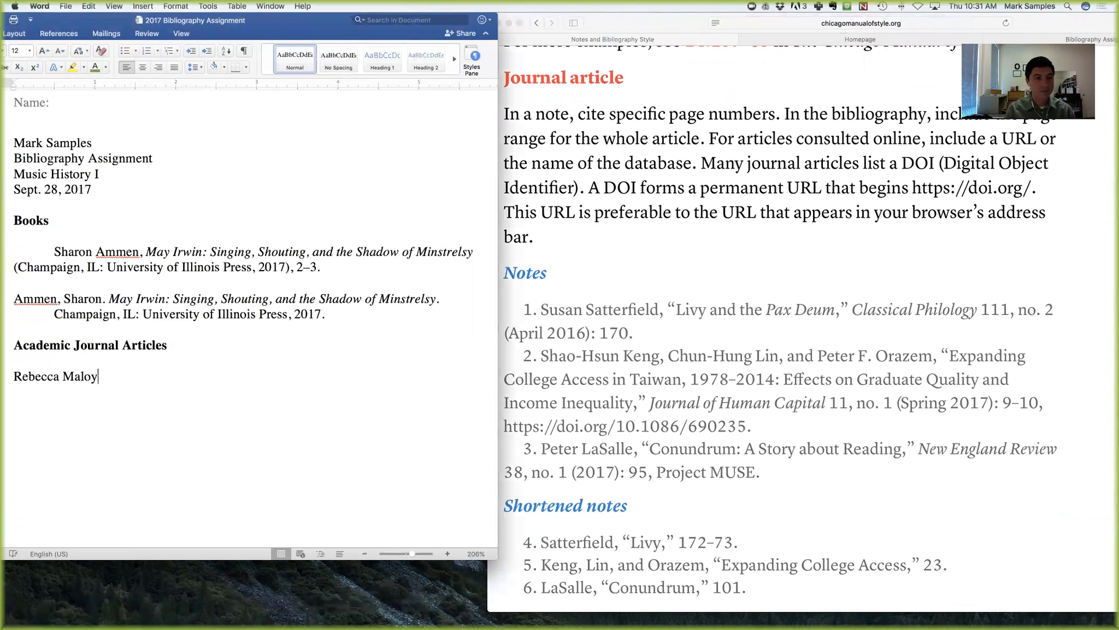
text(, )
text(")
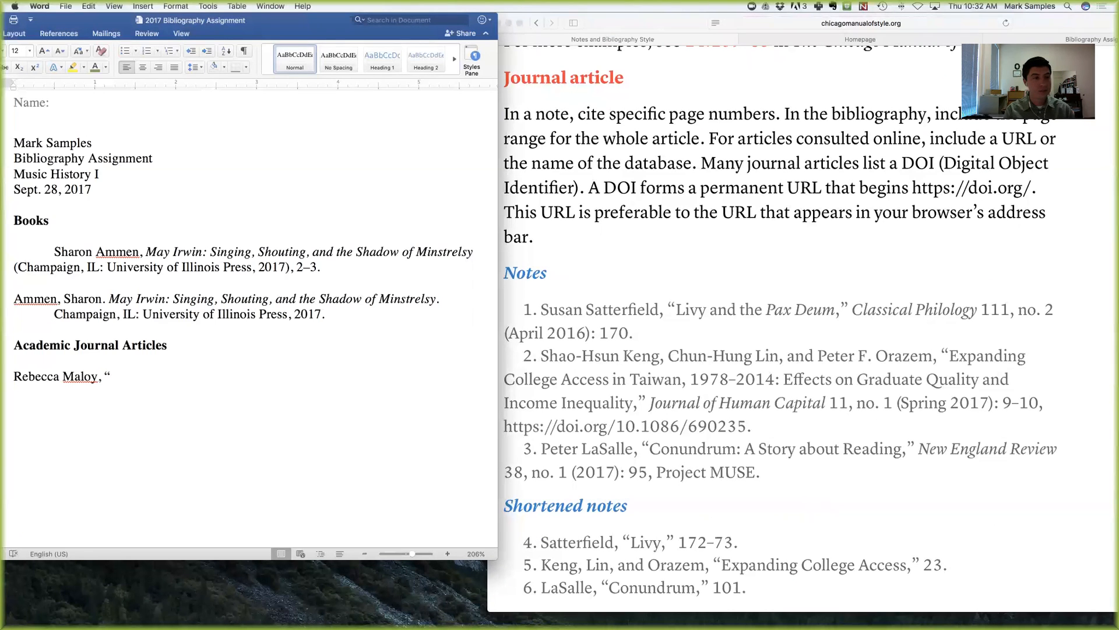
text(Old)
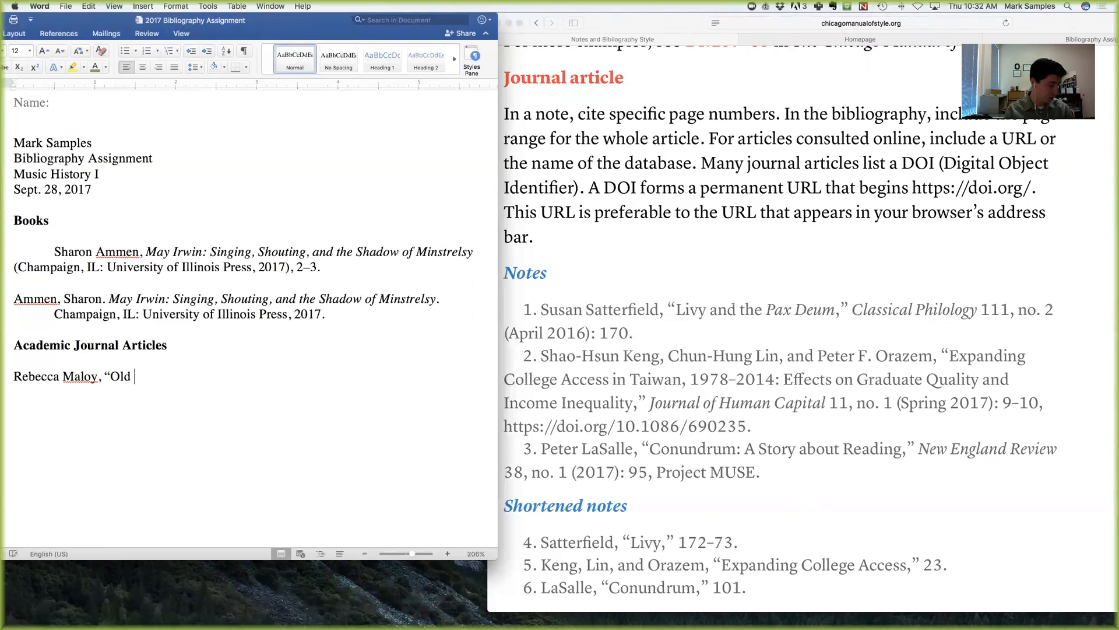
text(Hispa)
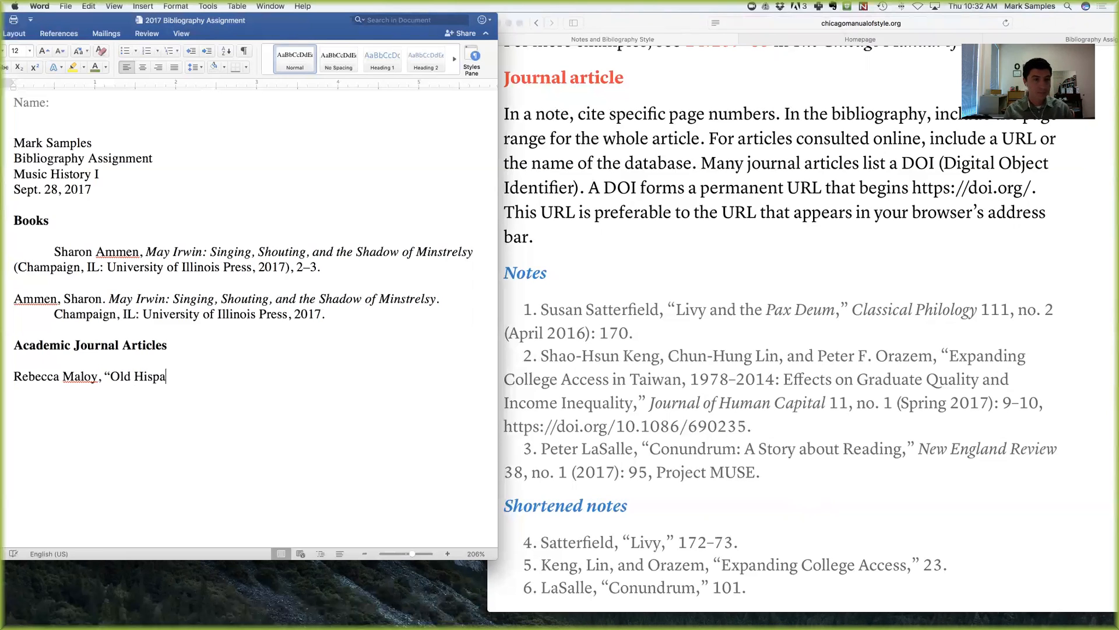
text(nic Chant a)
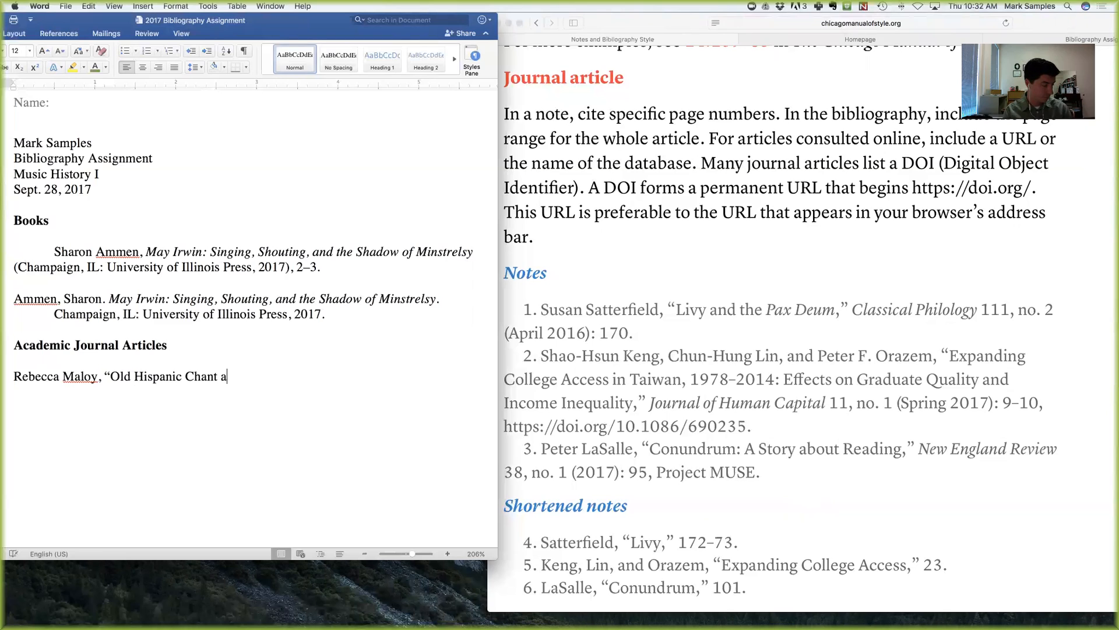
text(nd the Early H)
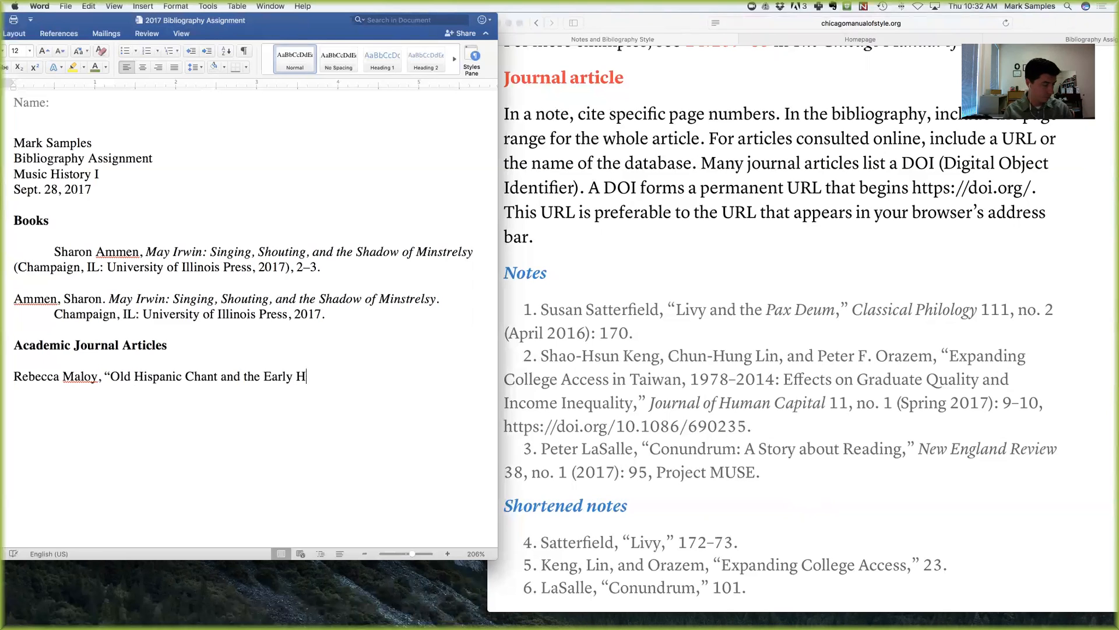
text(istory of Plainsong,”)
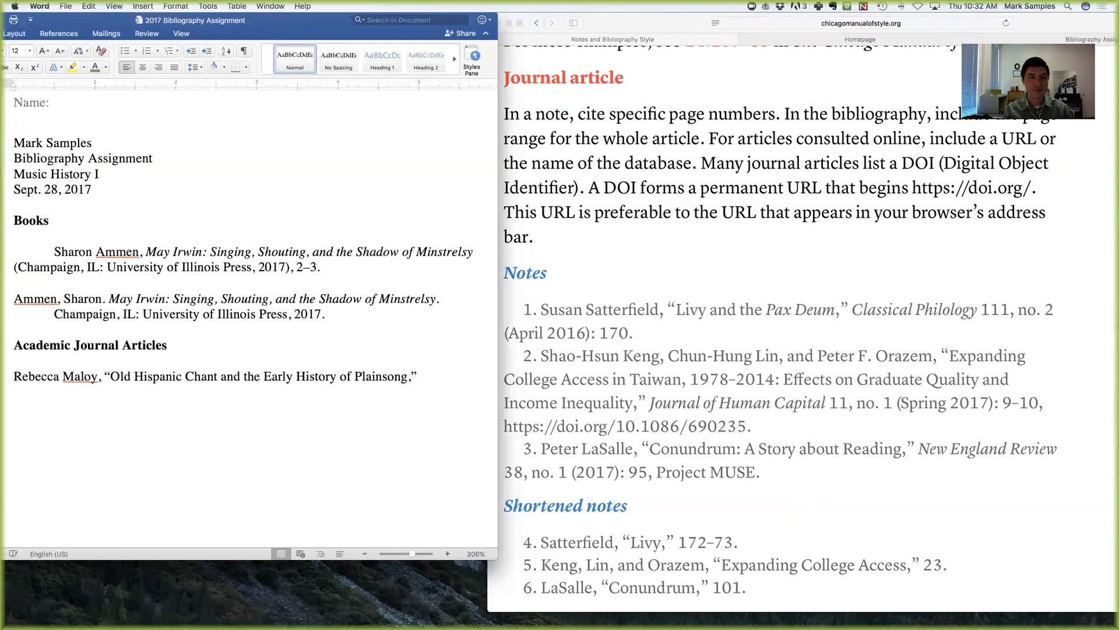
text(," )
Add the journal title "Journal of the American Musicological Society" in italics after the article title in the note.
text(J)
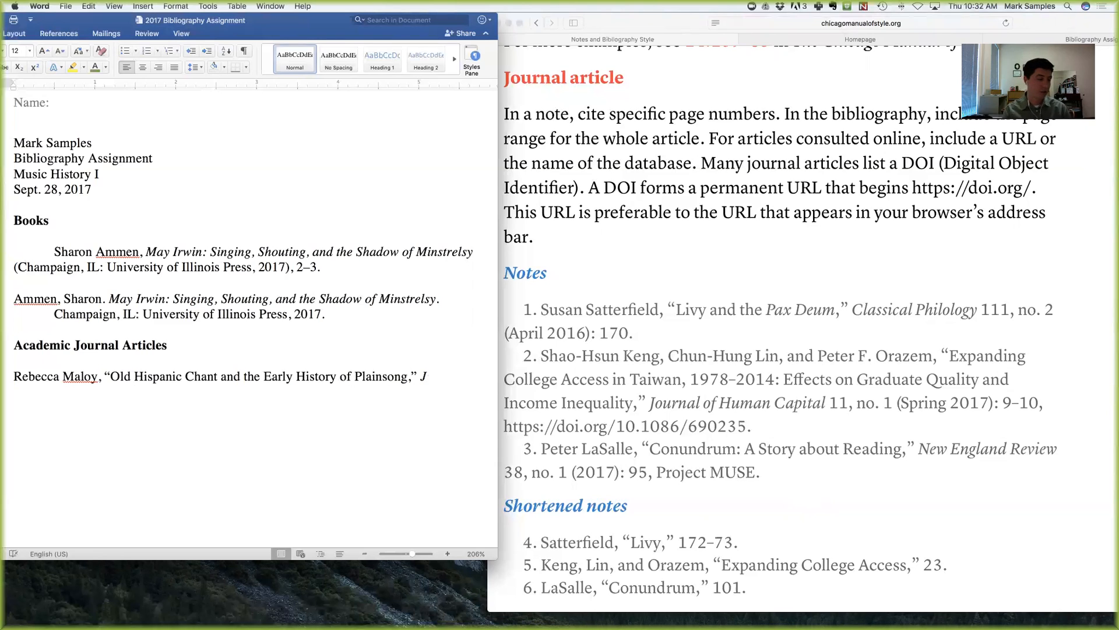
text(ournal of the )
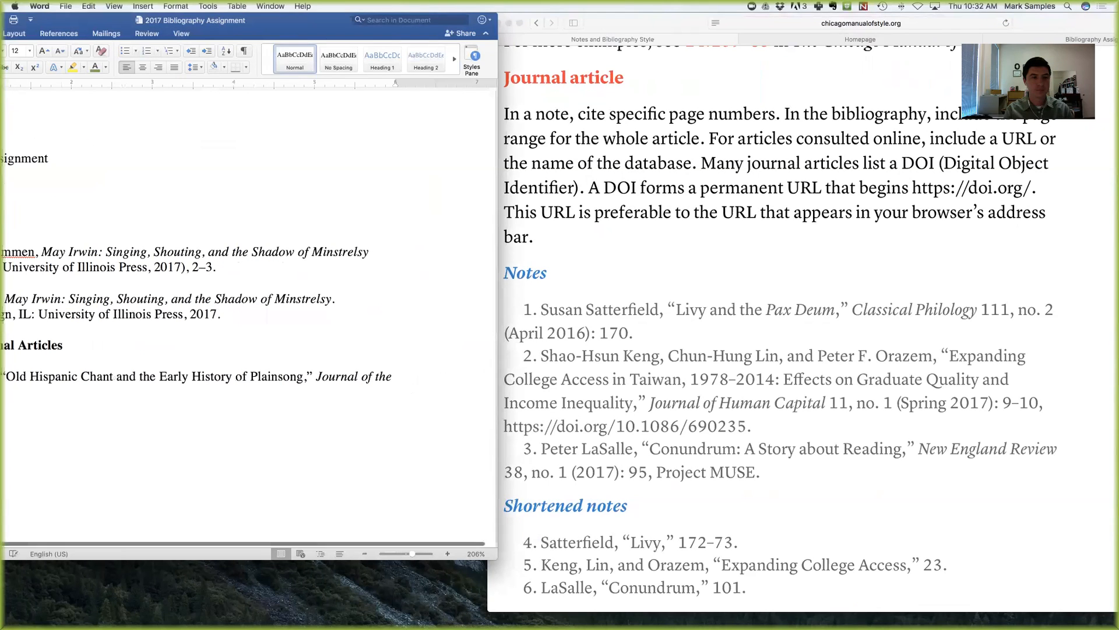
text(ological Socis)
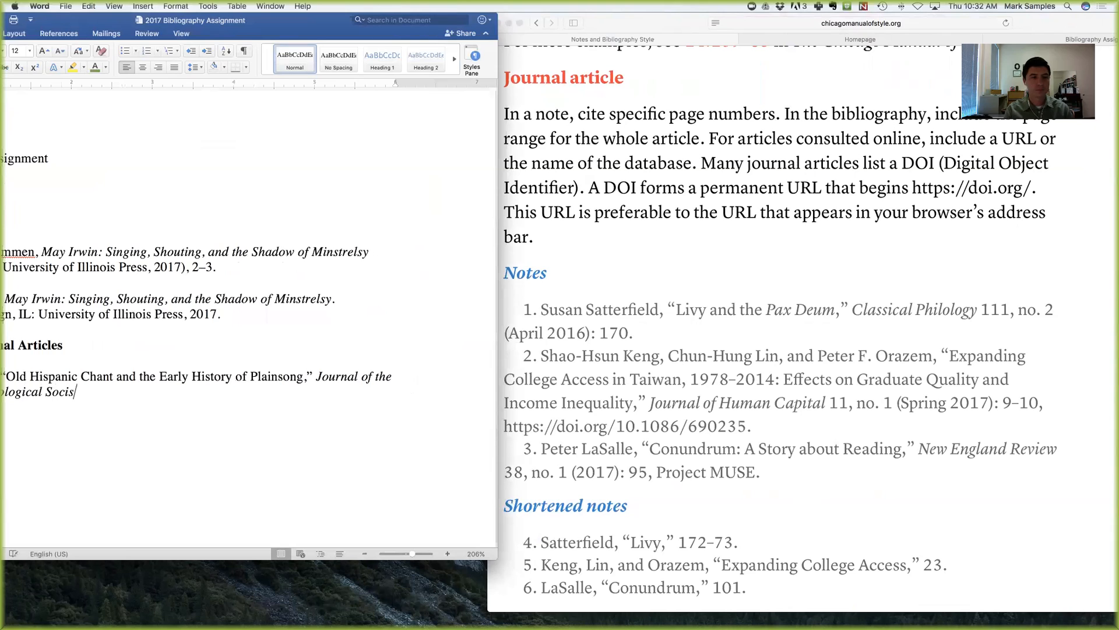
key(BackSpace)
text(ety)
Widen the Word window to show the full text lines and move the Safari window over beside it.
scroll(220, 414, left, 5)
scroll(220, 414, left, 2)
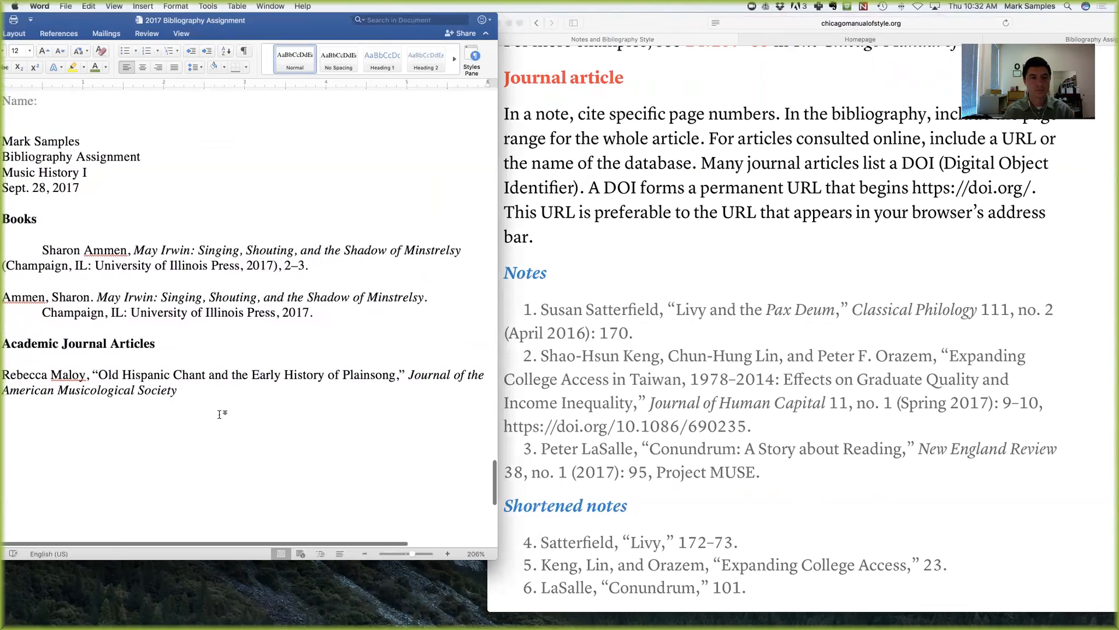
drag(500, 374, 602, 368)
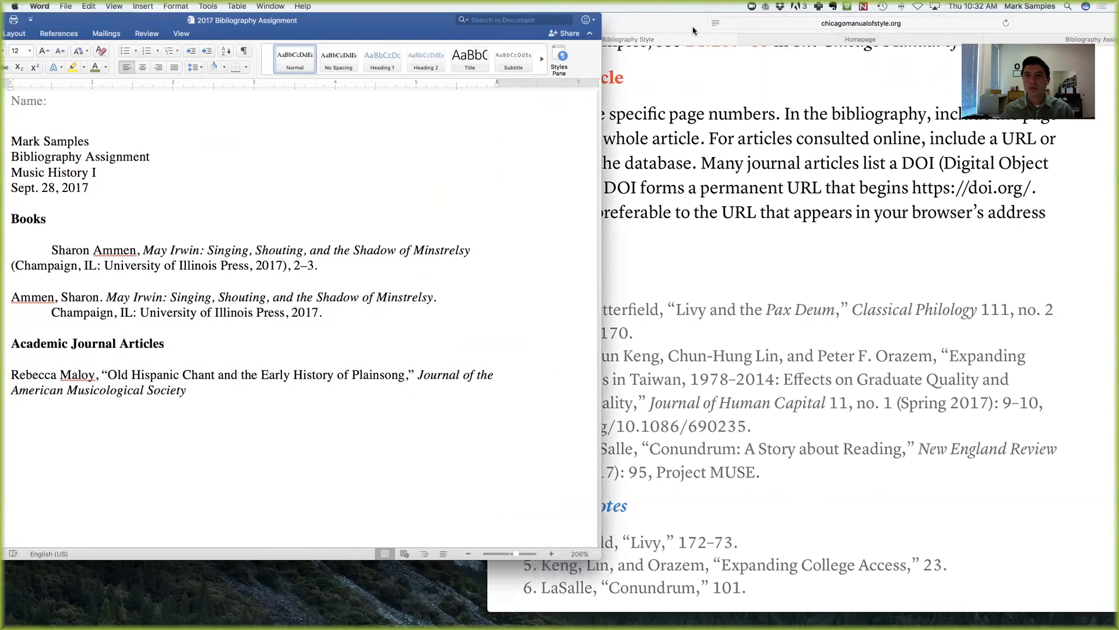
click(760, 35)
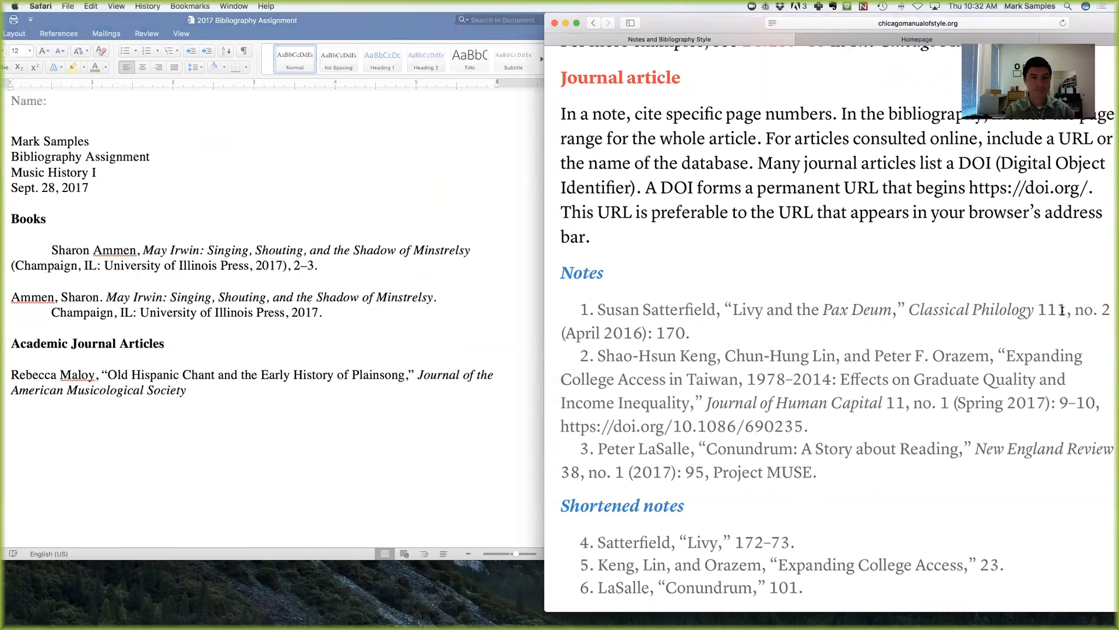
Add the volume and issue "67, no. 1" in regular text after the journal title in the note.
click(408, 426)
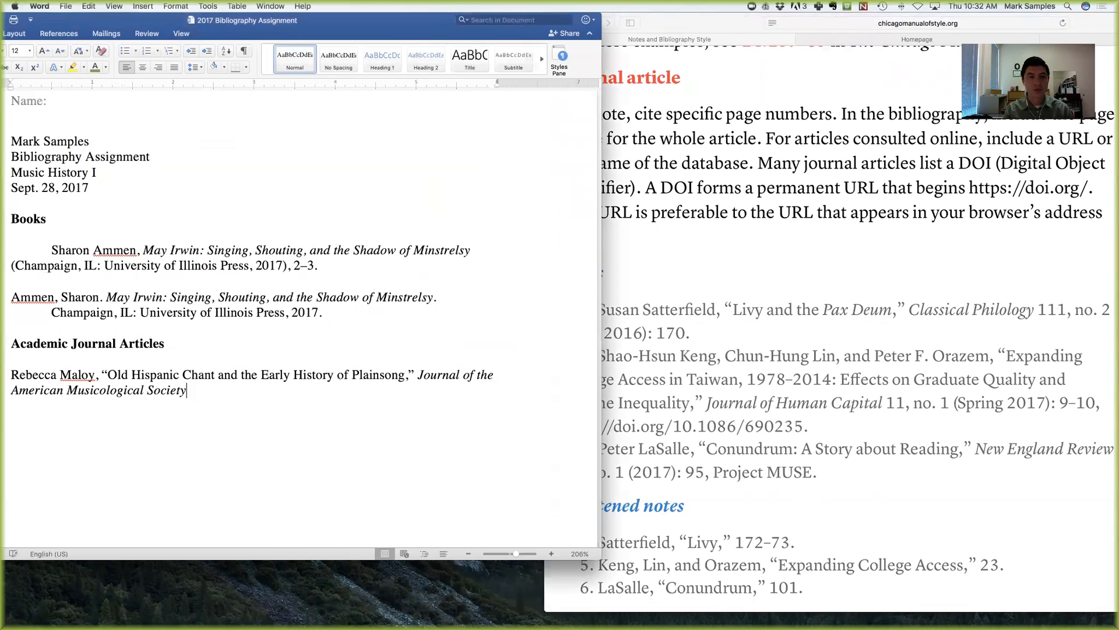
text(67)
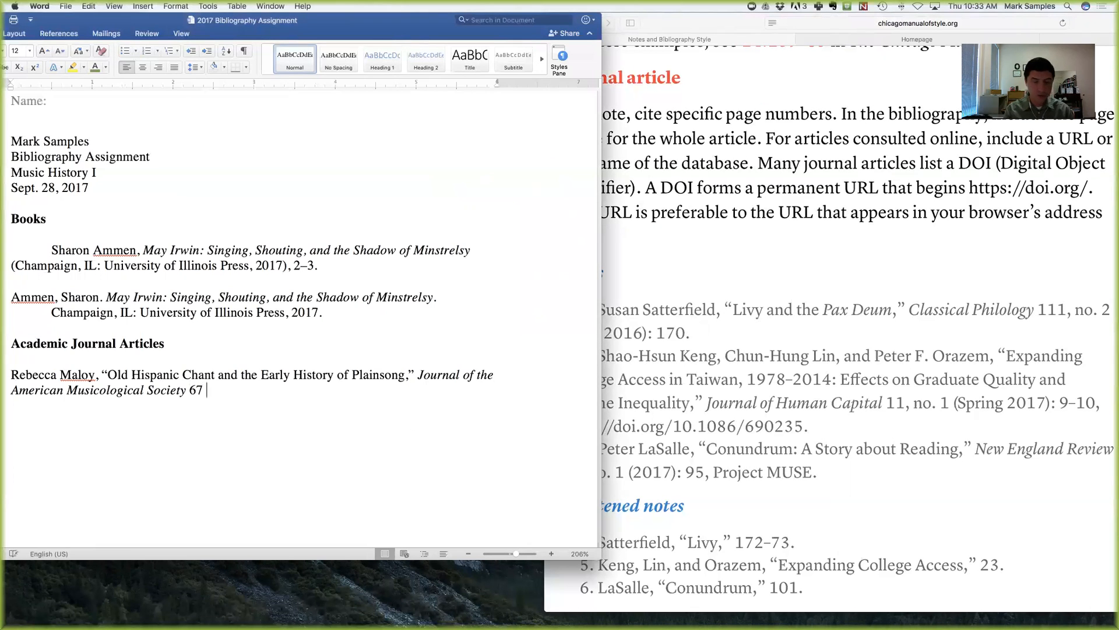
text(, no. 1)
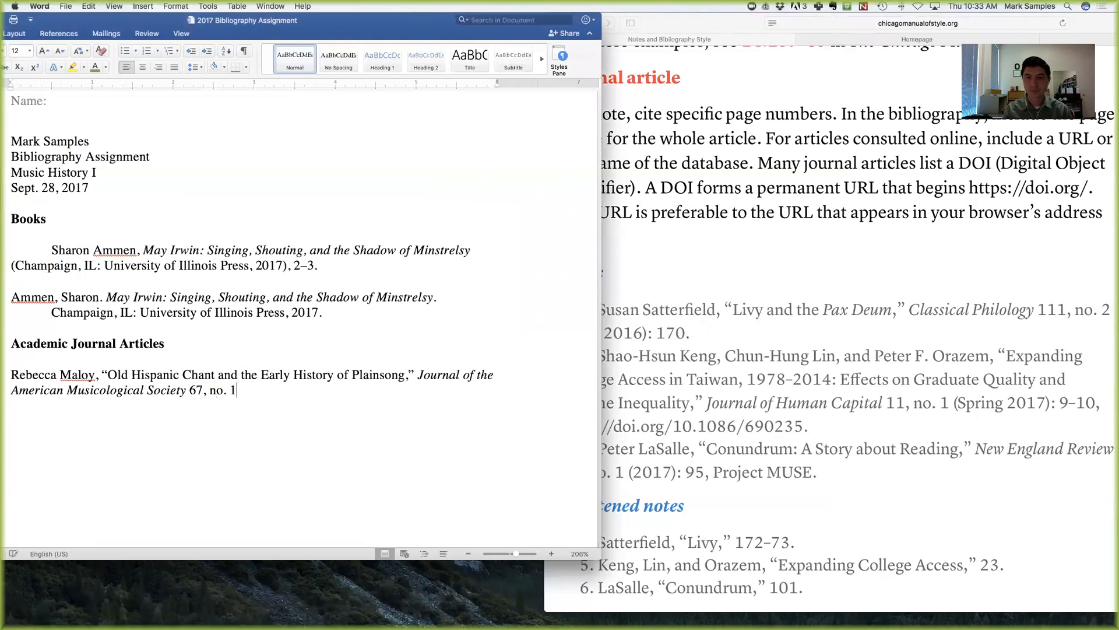
Check the guide's sample notes in Safari and finish the Word note with the date and pages "(Spring 2014): 27–28.".
click(668, 414)
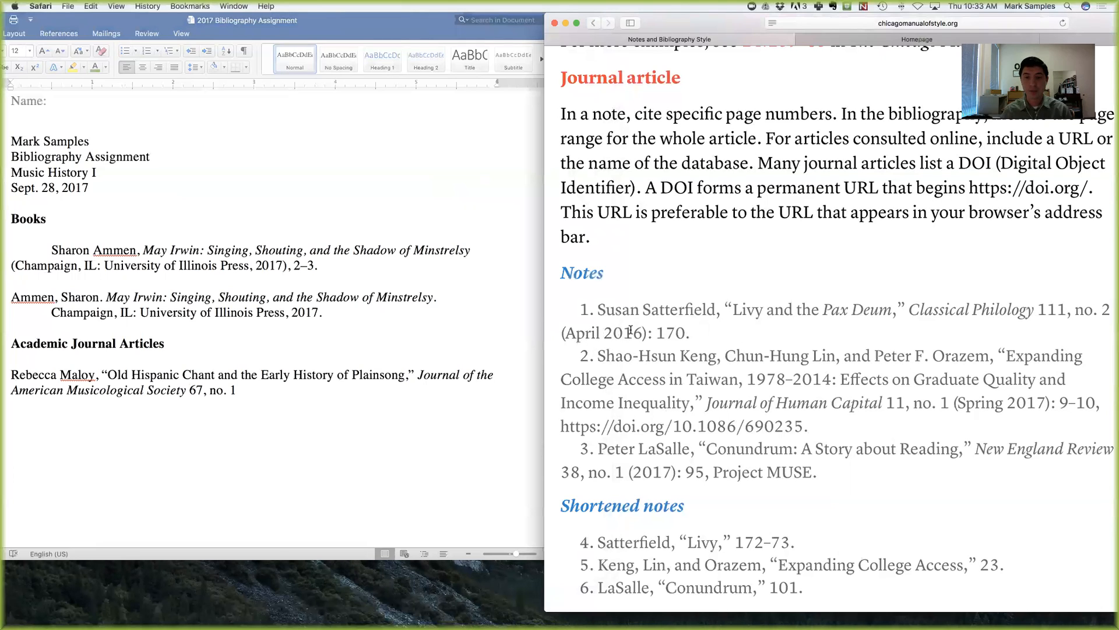
click(303, 404)
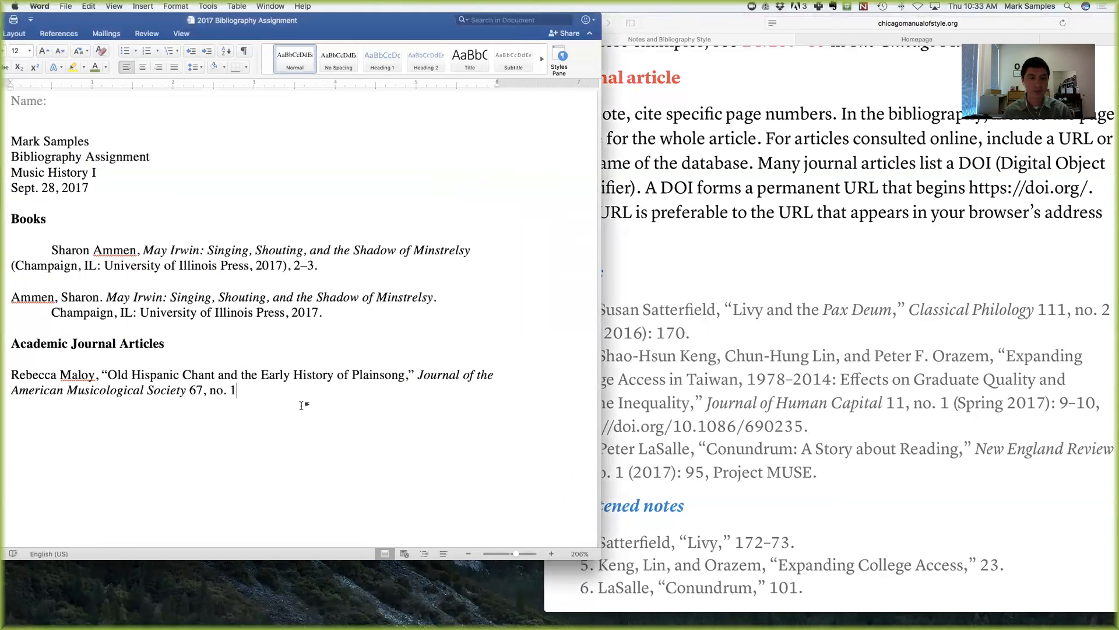
text(()
text(Sp)
key(BackSpace)
text(p)
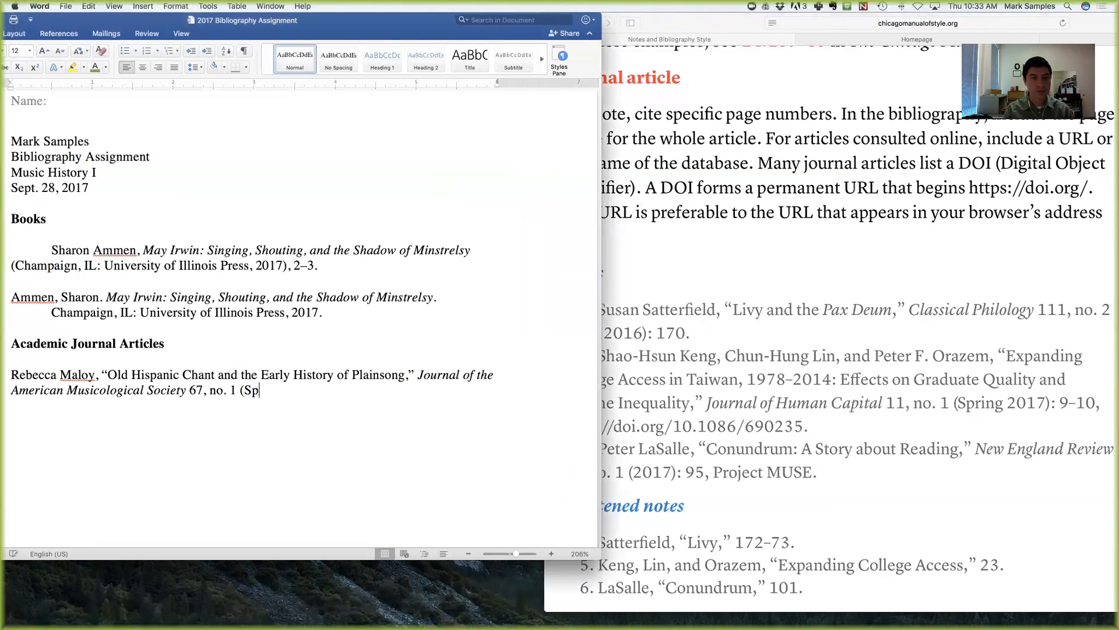
text(ring 2014):)
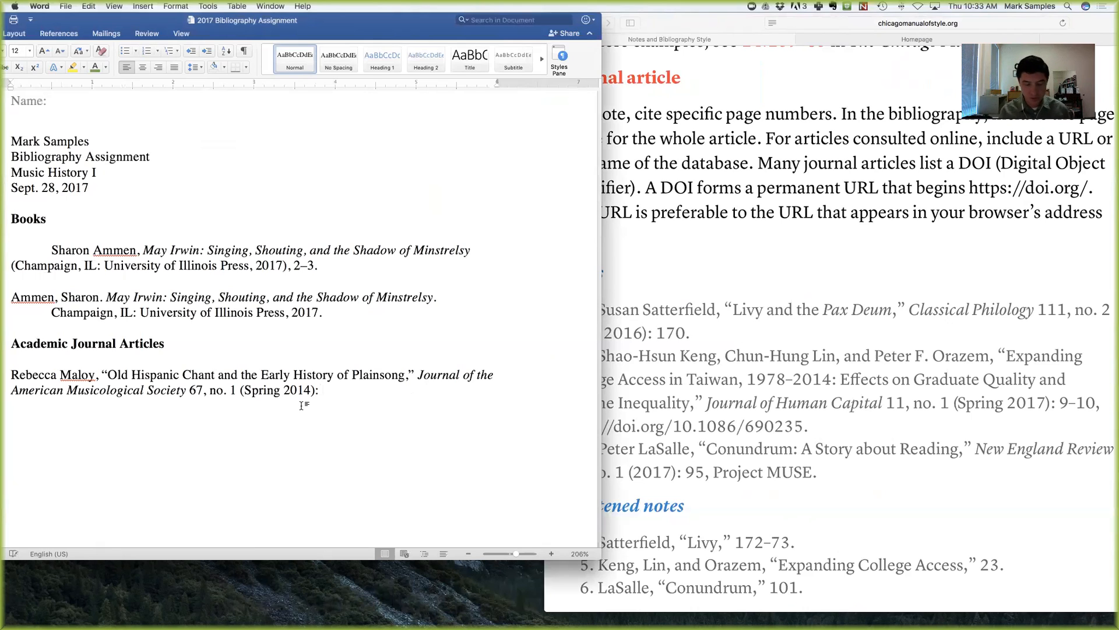
text(2)
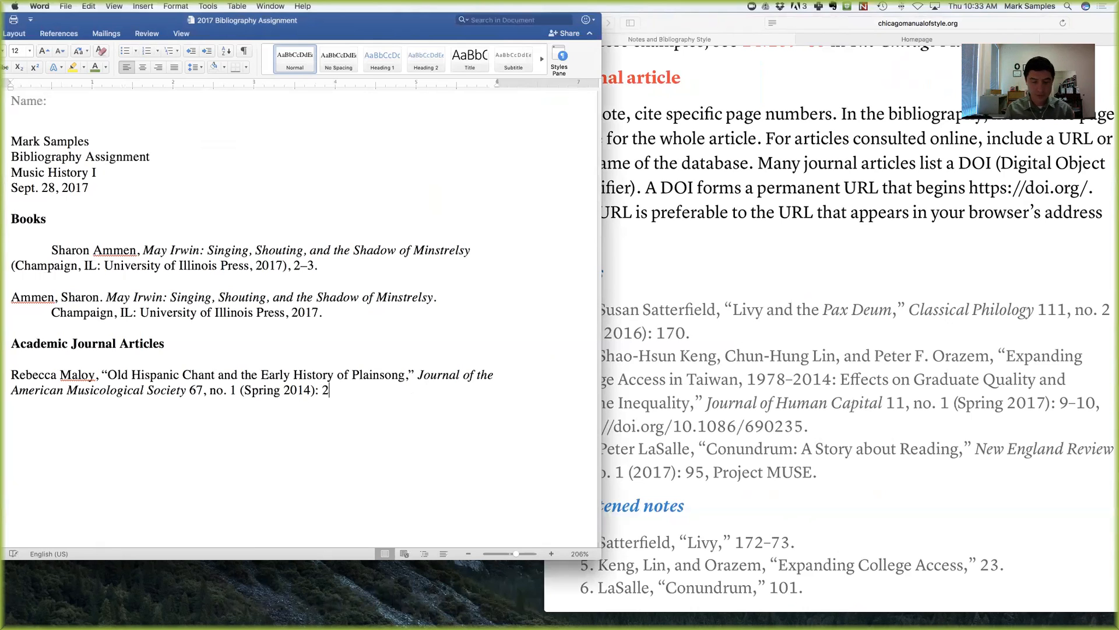
text(7–)
text(8.)
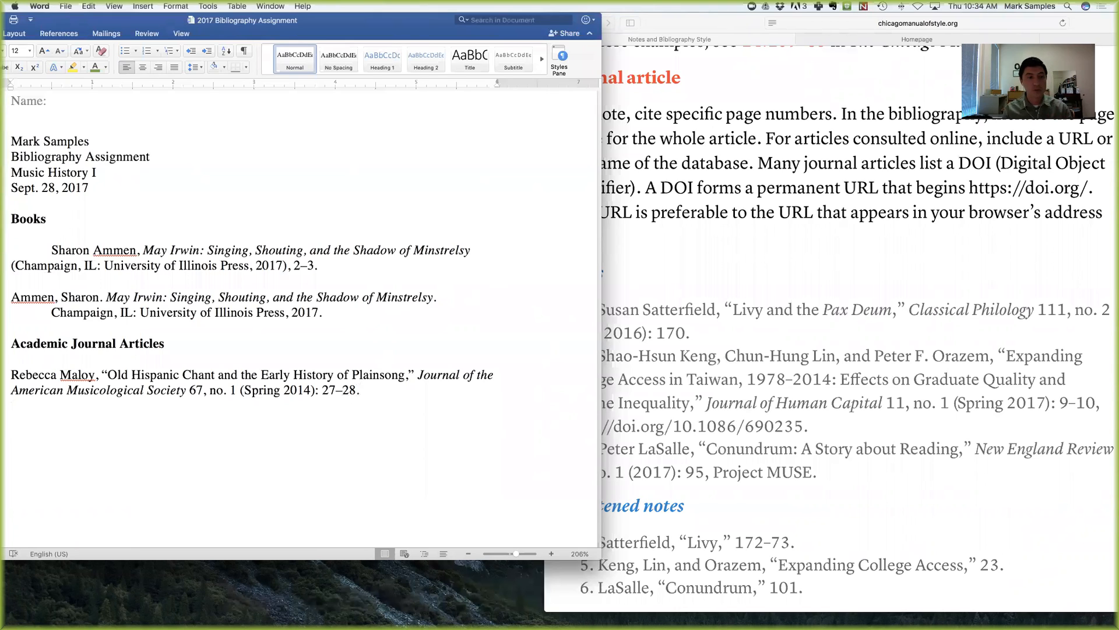
Switch to Safari and find the sample bibliography entries for journal articles in the citation guide.
click(787, 443)
scroll(788, 444, down, 5)
scroll(789, 444, down, 3)
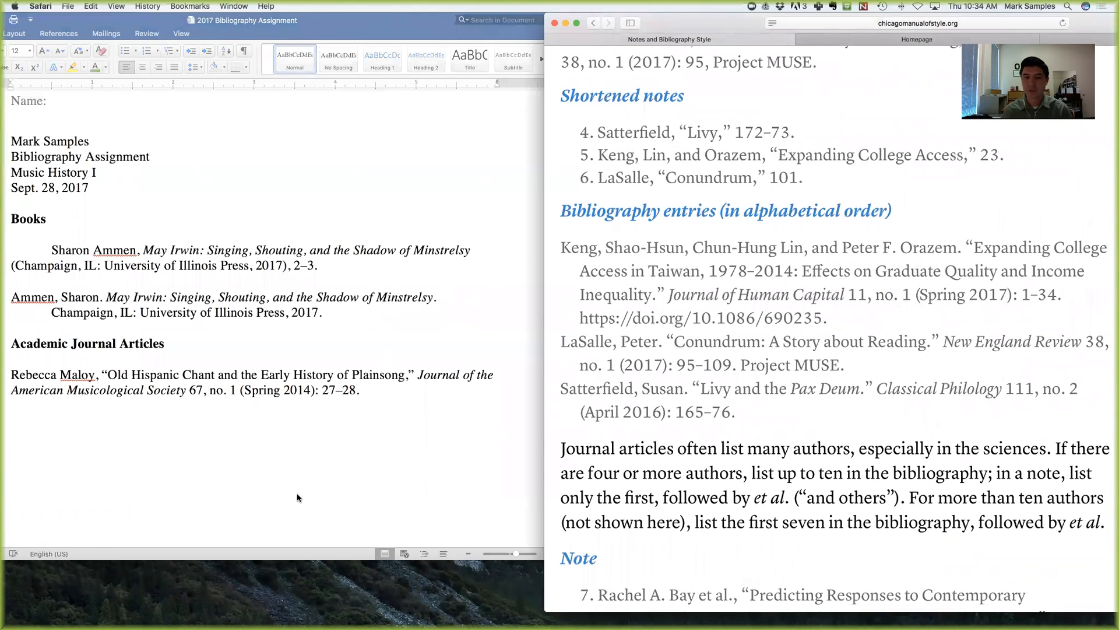
In Word, narrow the window to uncover the guide and start the article's bibliography entry with the author's name, surname first.
click(185, 516)
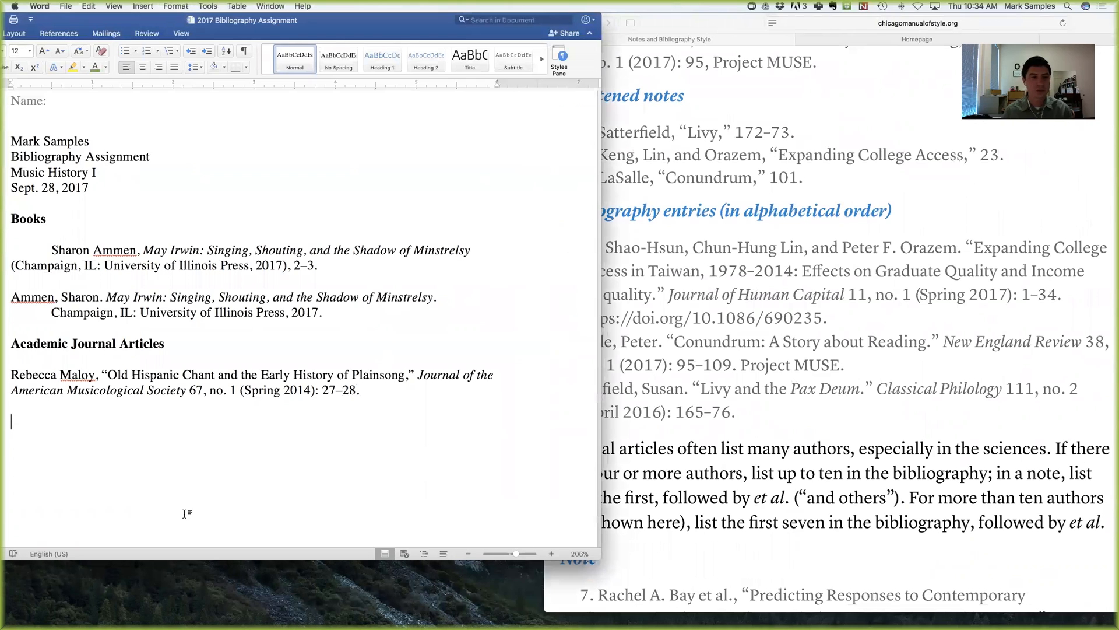
drag(601, 441, 543, 443)
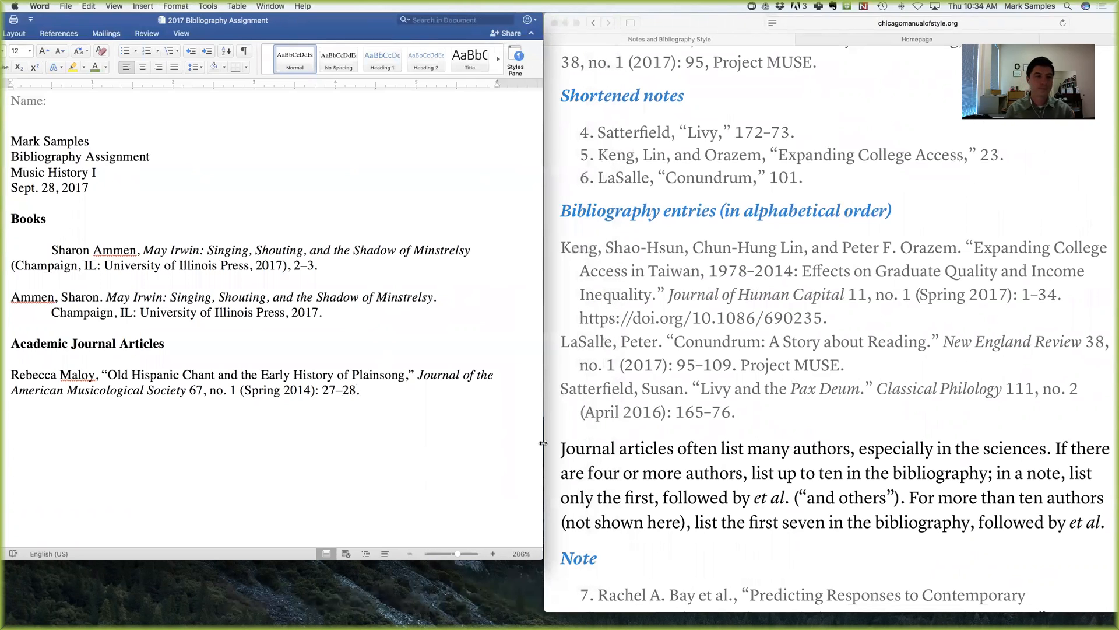
text(Mal)
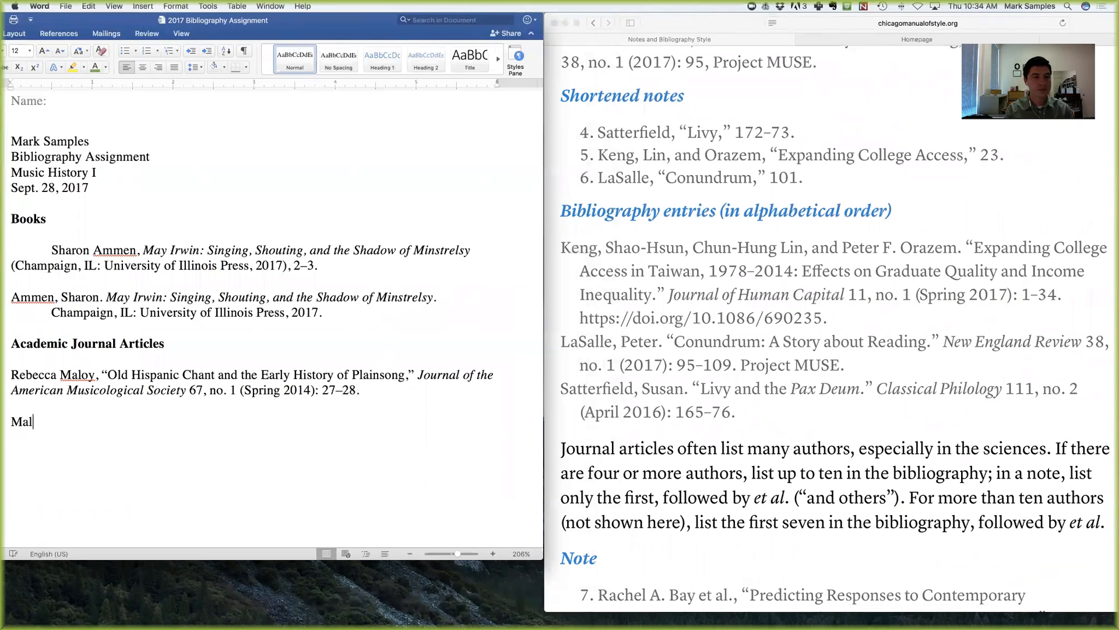
text(oy, Rebecca)
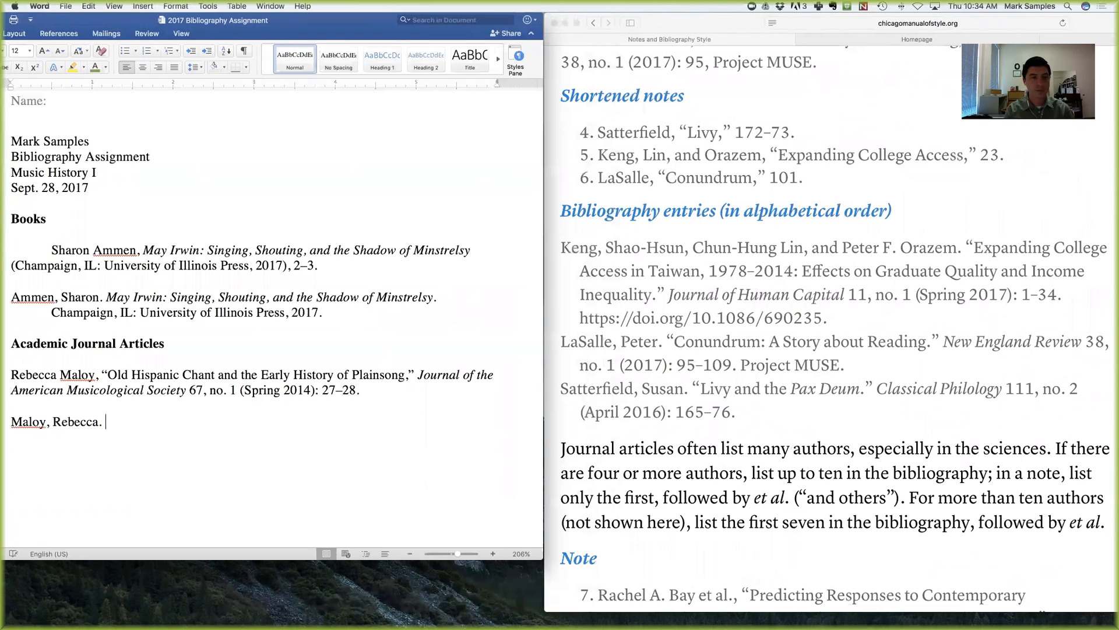
Add the quoted article title “Old Hispanic Chant and the Early History of Plainsong.” to the bibliography entry.
text(. ")
text(Old )
text(Hispanic Chant)
text( and the Early )
text(Hitsory)
key(BackSpace)
key(BackSpace)
key(BackSpace)
key(BackSpace)
key(BackSpace)
text(story of Plainsong)
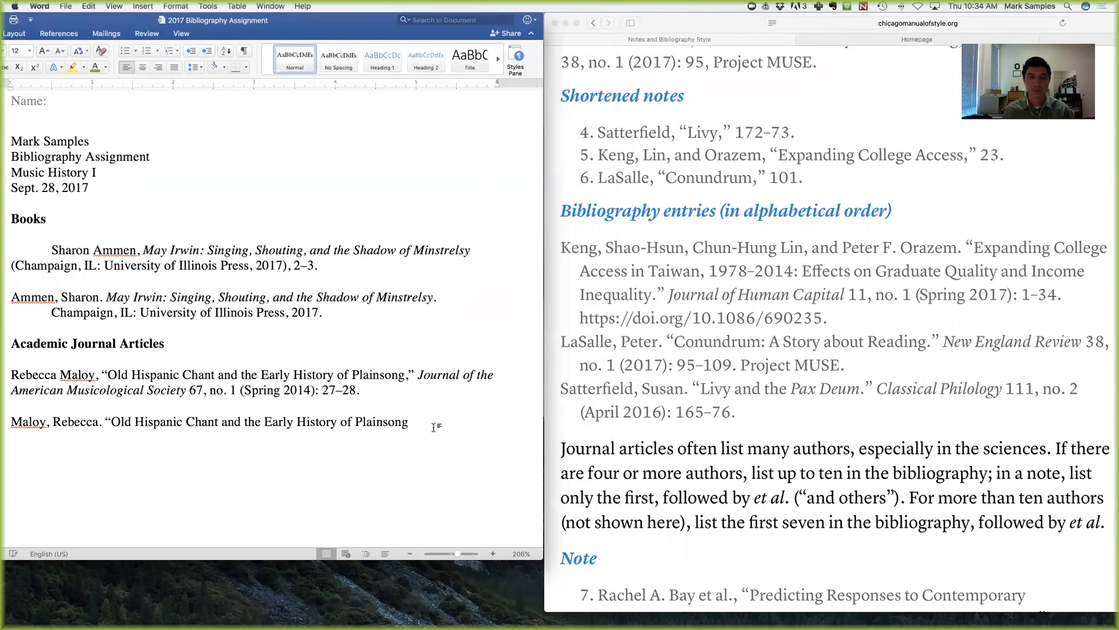
text(.)
text(")
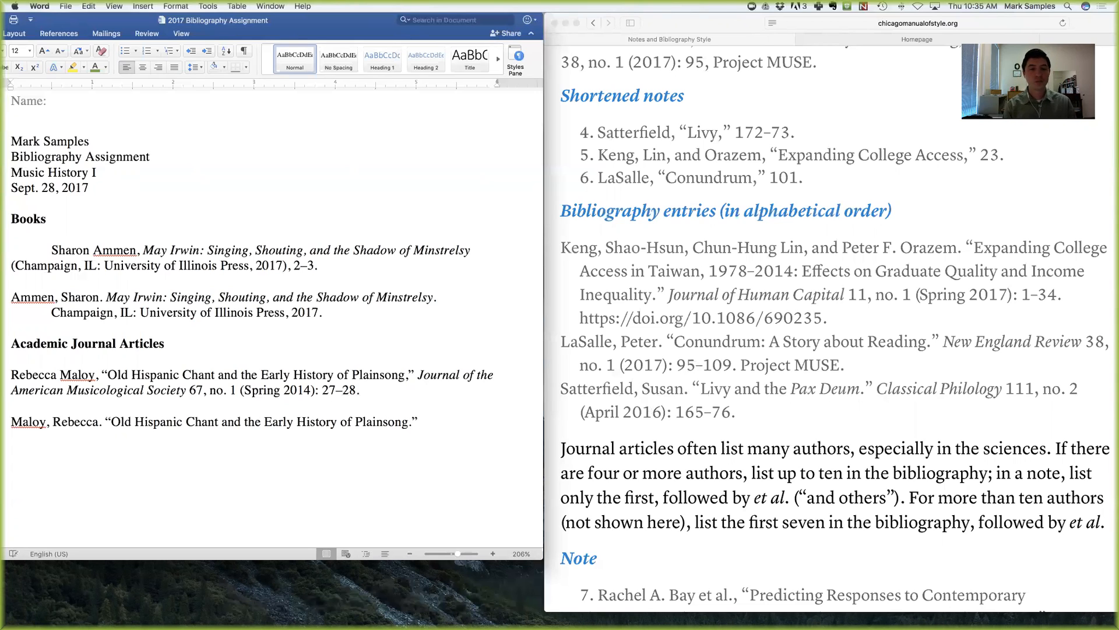
Add the italic journal title Journal of the American Musicological Society to the bibliography entry, followed by “67, no. 1” in regular type.
key(super+i)
text(Journal of the America)
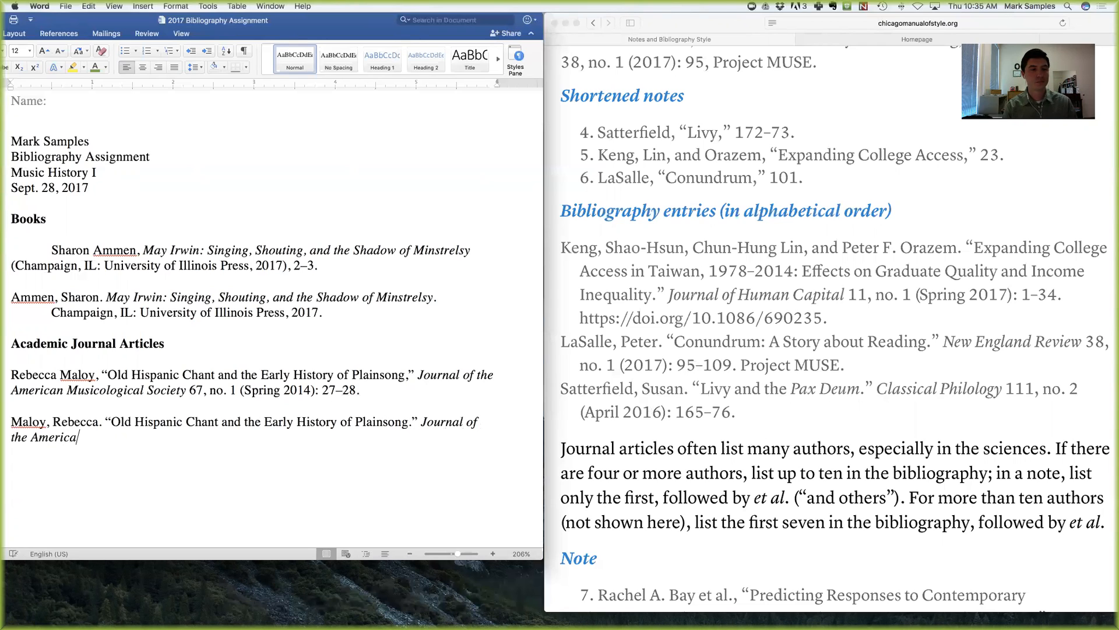
text(n Musicological Society)
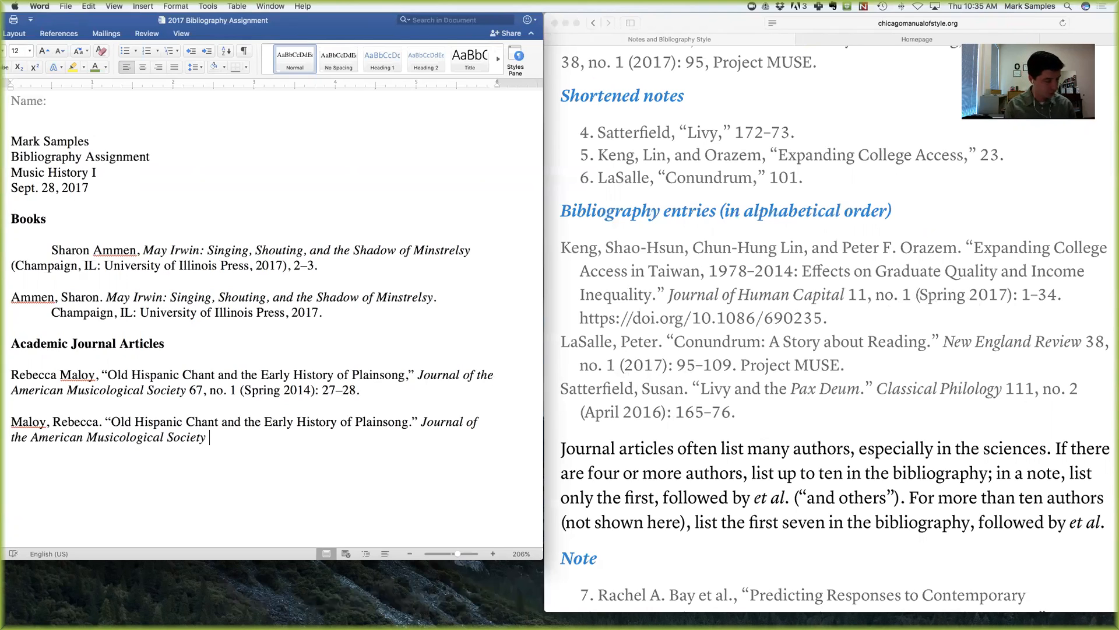
text(67)
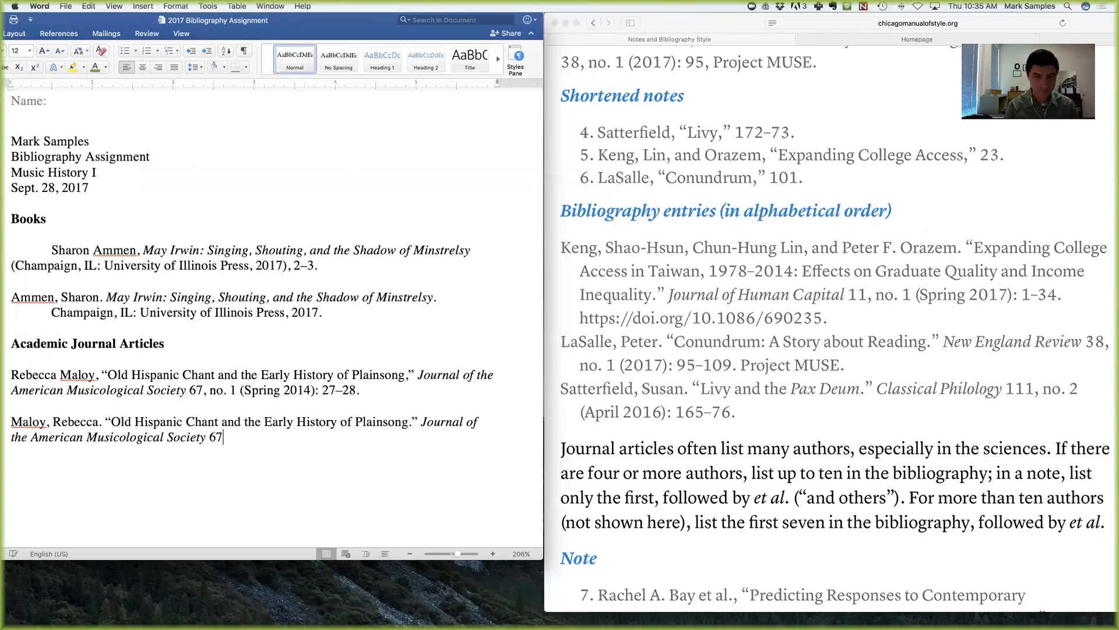
text(, no)
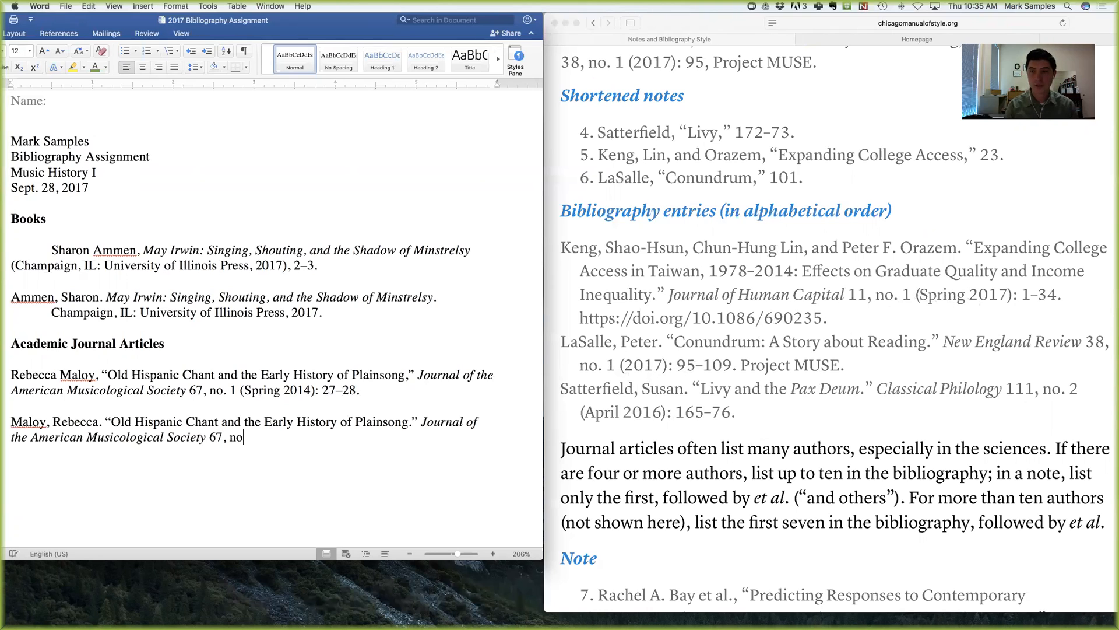
text(. 1 )
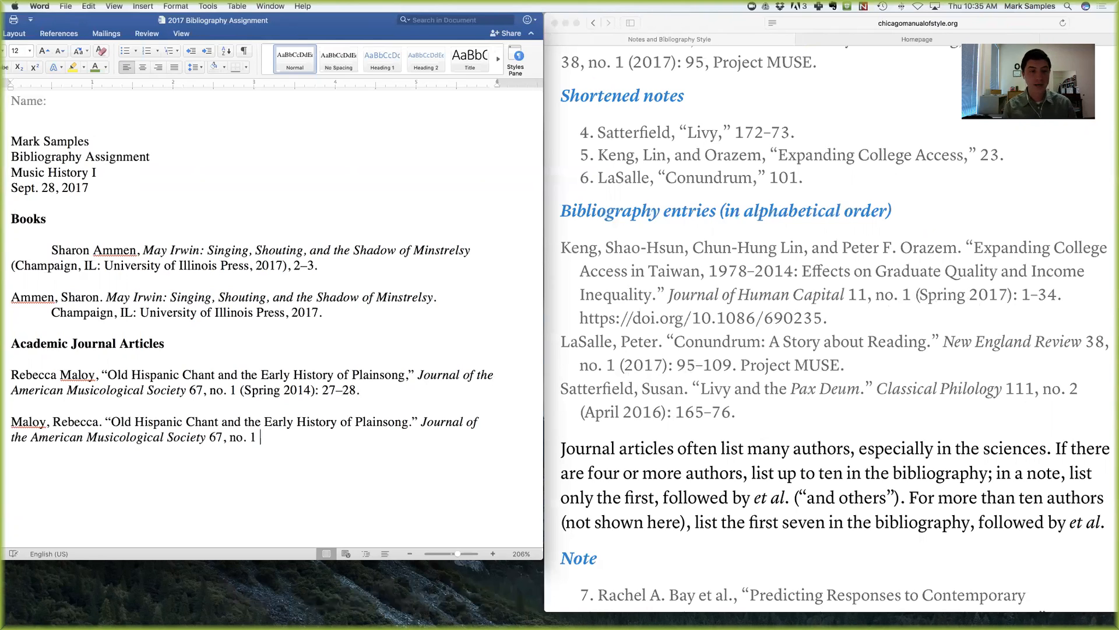
Finish the article's bibliography entry with the date and full page range “(Spring 2014): 1–76.”.
text((Spring 2015)
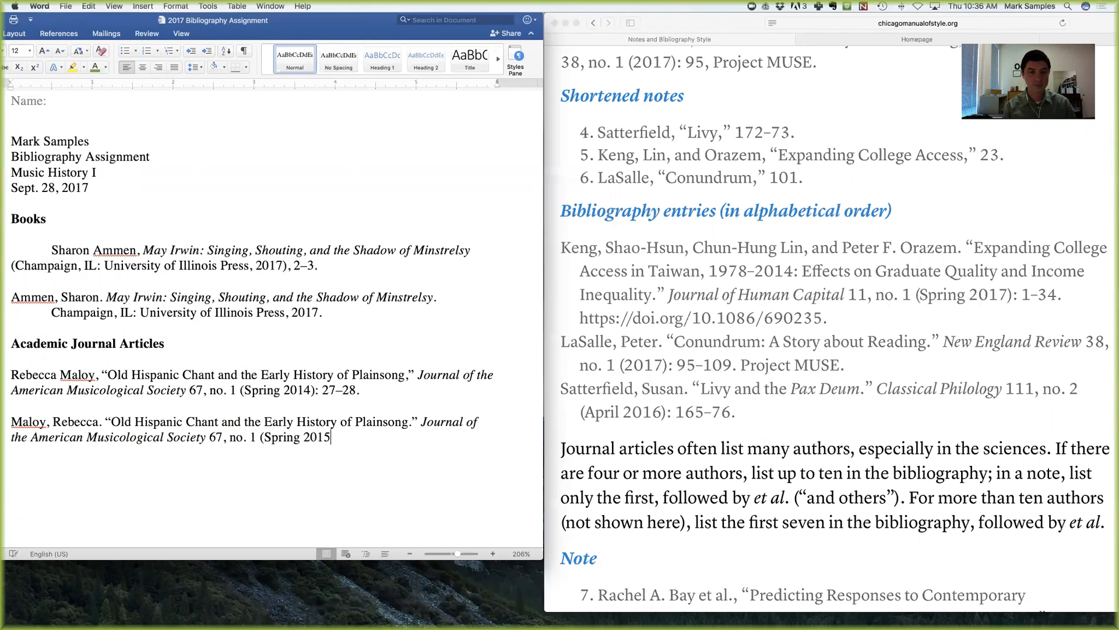
key(BackSpace)
text(4))
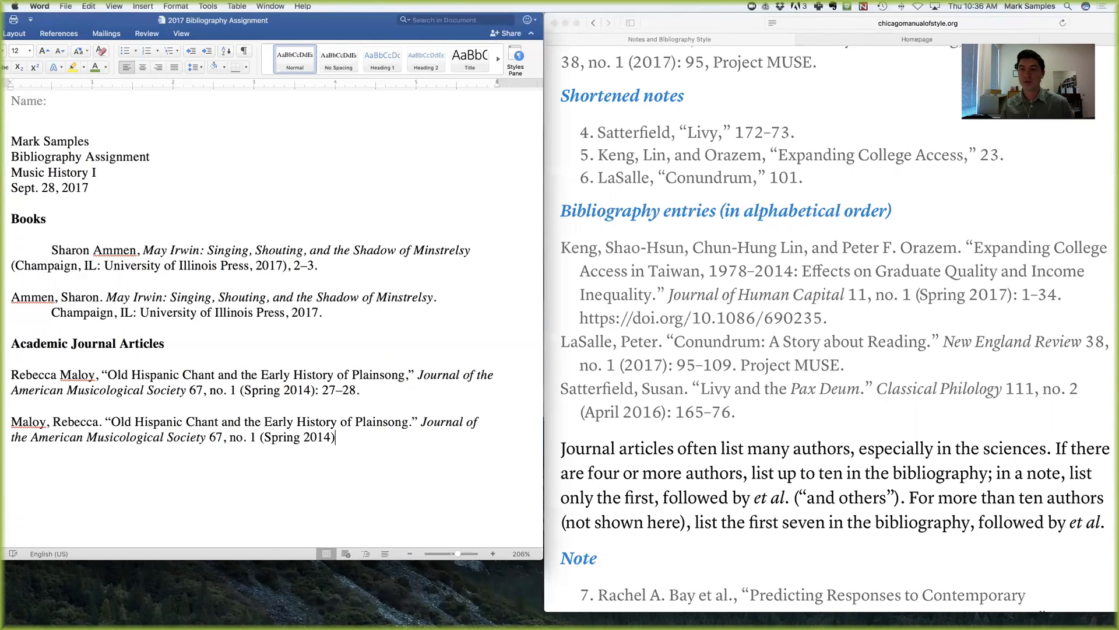
text(:)
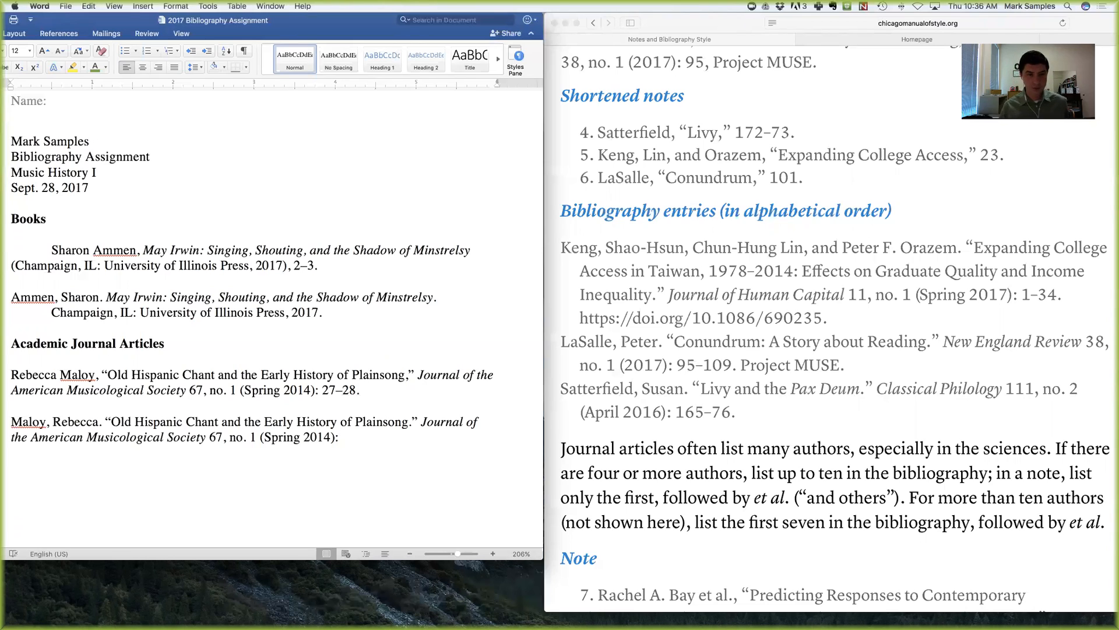
text(1–76.)
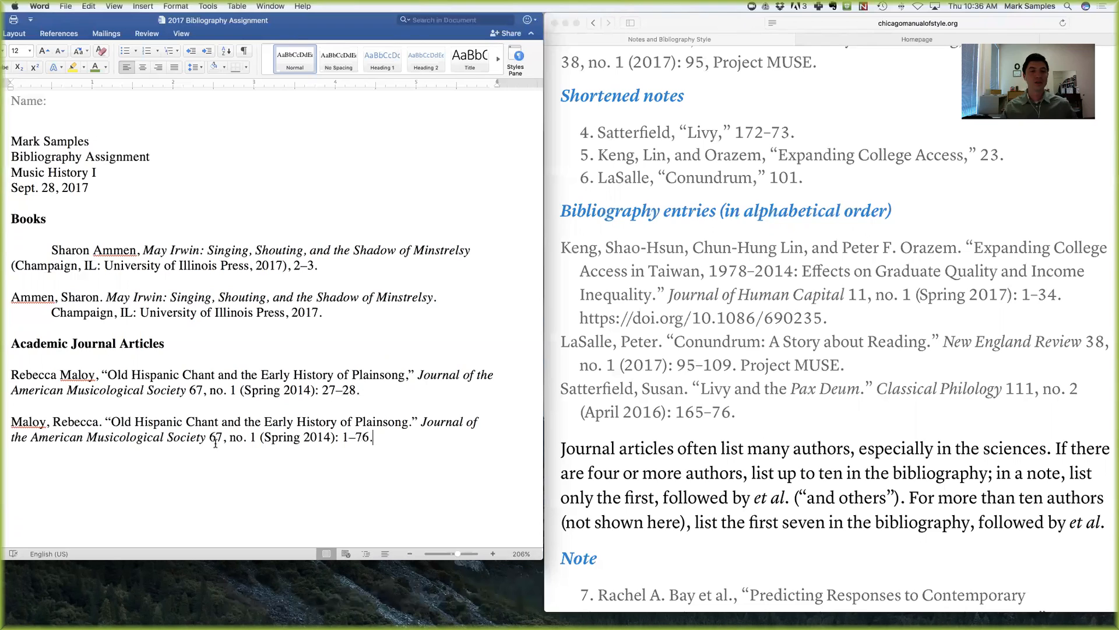
Give the journal article note a first-line indent of about half an inch, matching the book note.
drag(371, 391, 20, 376)
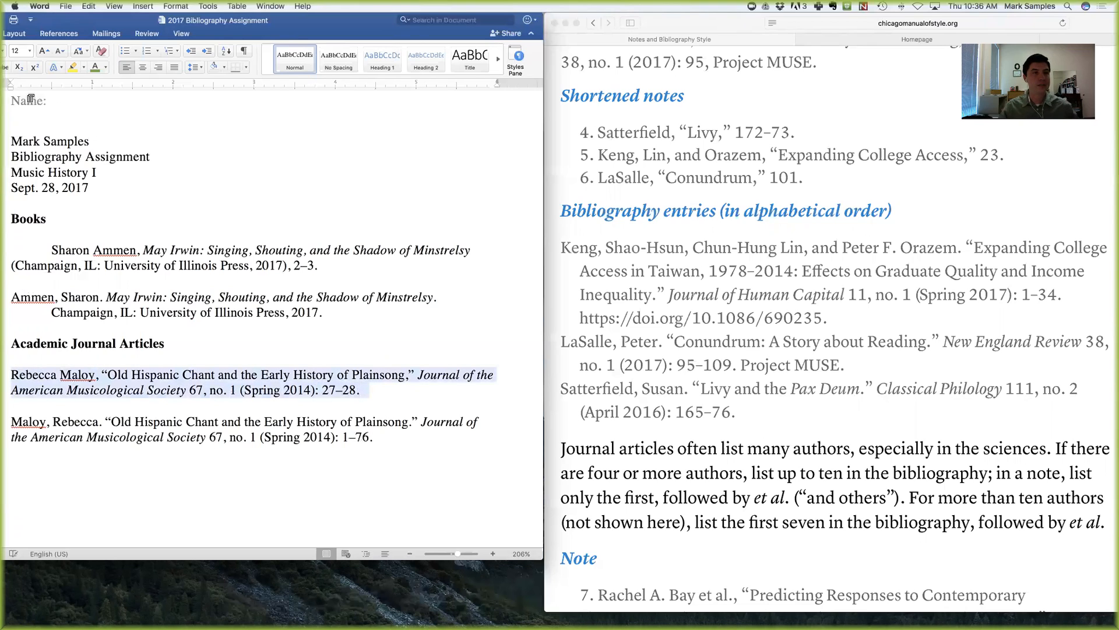
mouse_move(10, 87)
mouse_down()
mouse_move(48, 86)
mouse_move(11, 87)
mouse_up()
drag(10, 83, 51, 84)
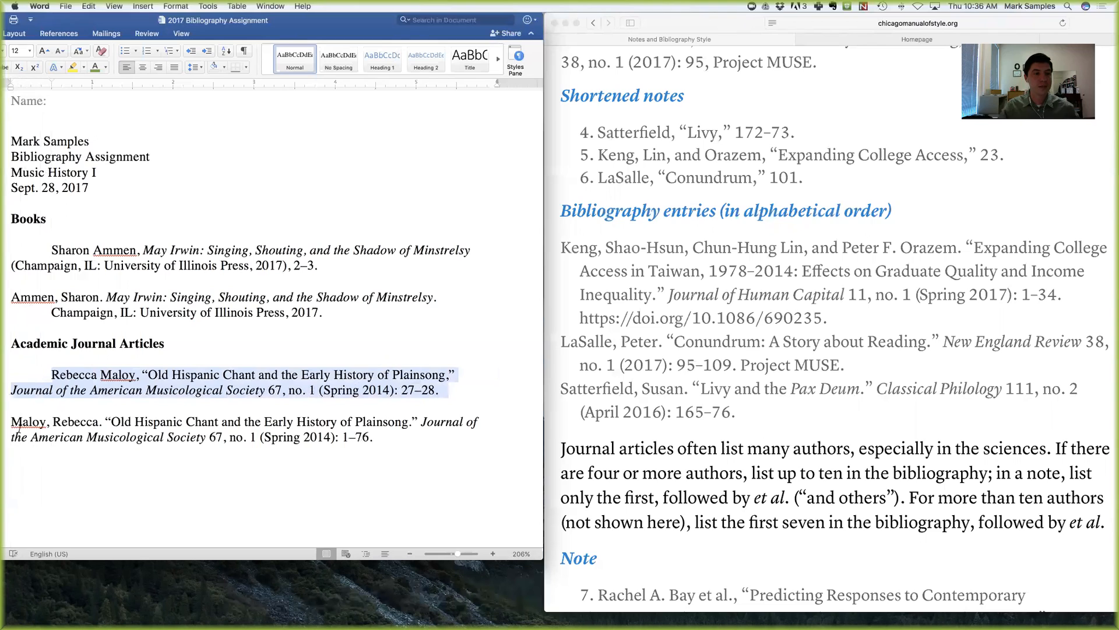
Apply a hanging indent of about half an inch to the article's bibliography entry and place the cursor at its end.
drag(12, 422, 377, 437)
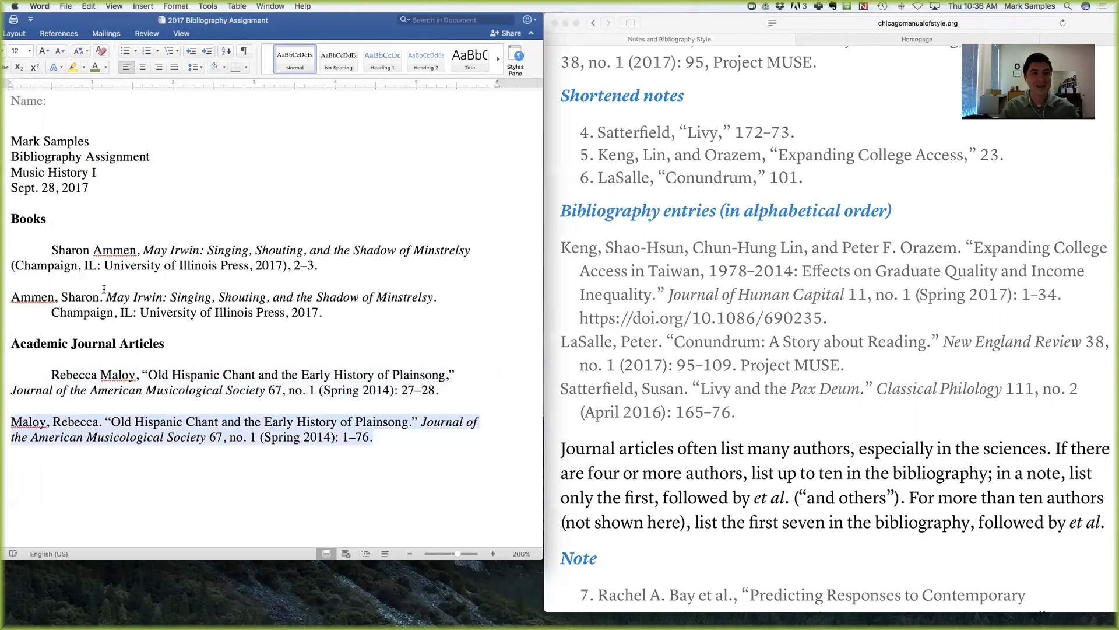
drag(11, 86, 52, 86)
click(462, 445)
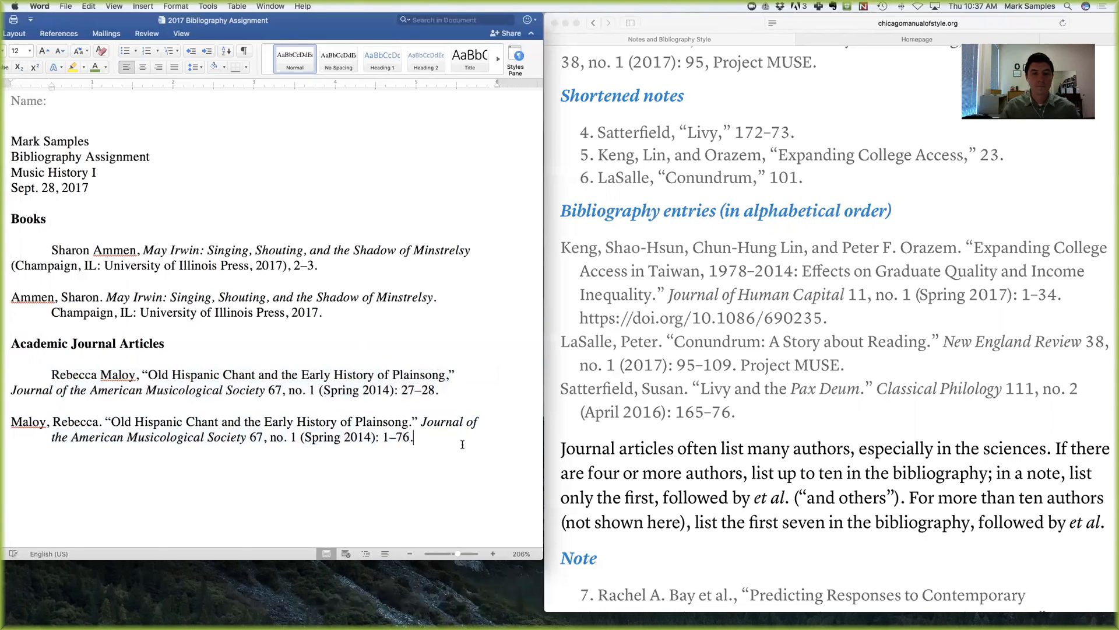